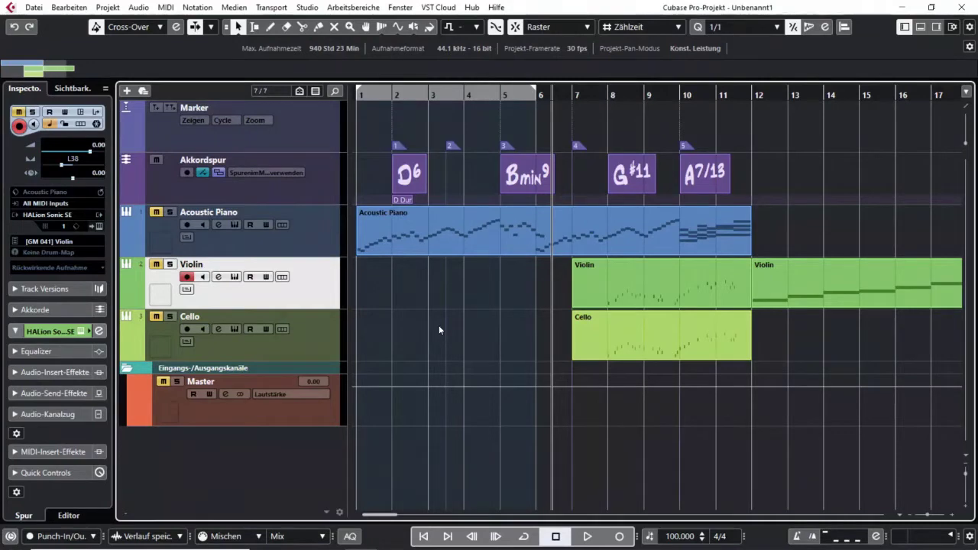
Examine the Violin part starting at bar 7 in the score editor, and close the editor.
left_click(485, 235)
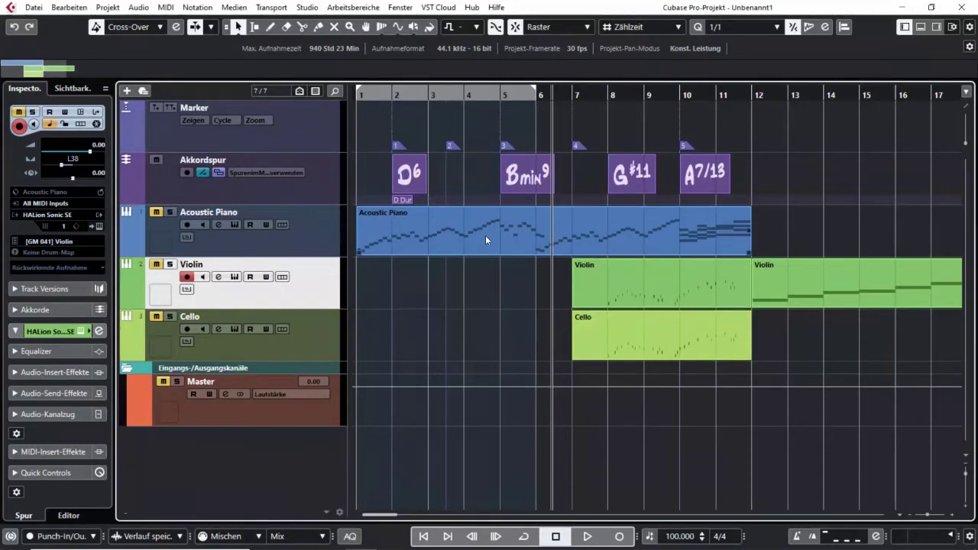
left_click(485, 272)
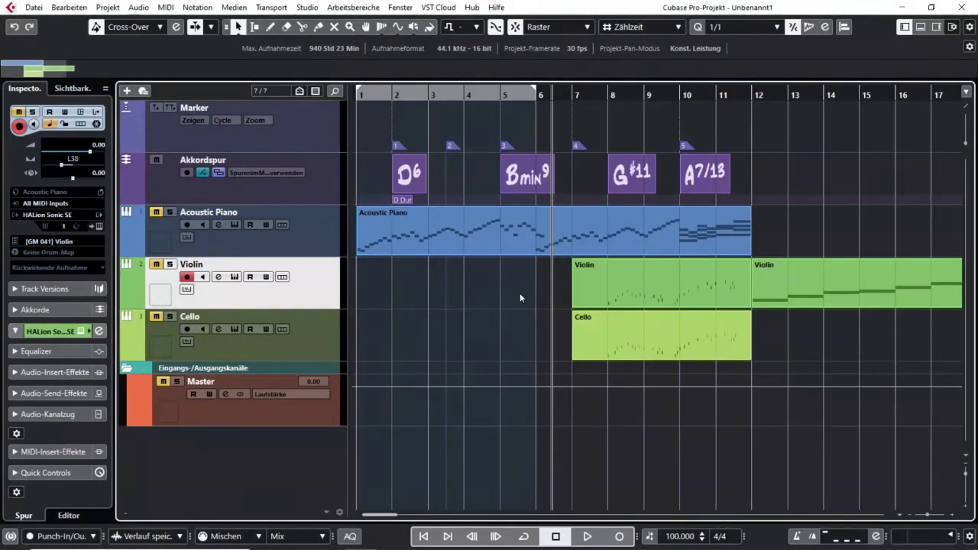
left_click(649, 283)
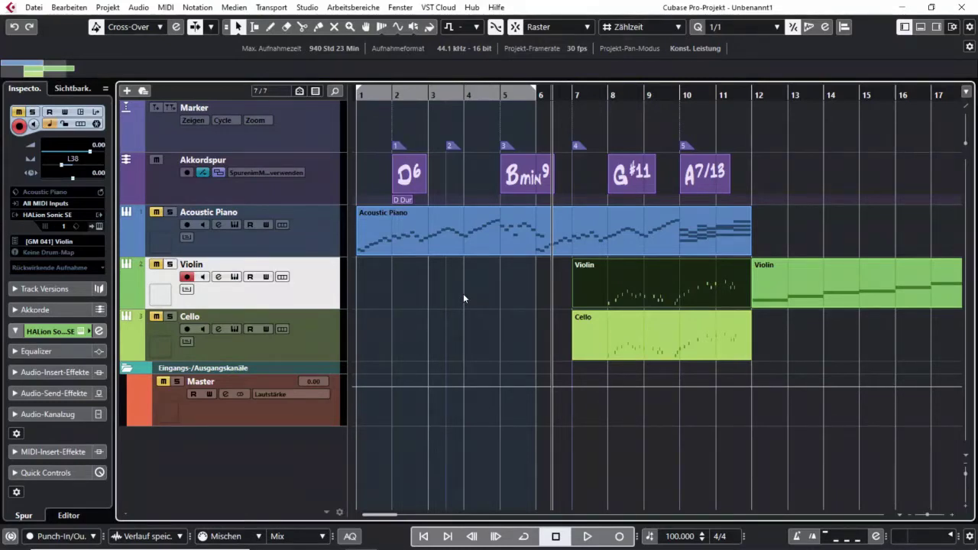
double_click(653, 282)
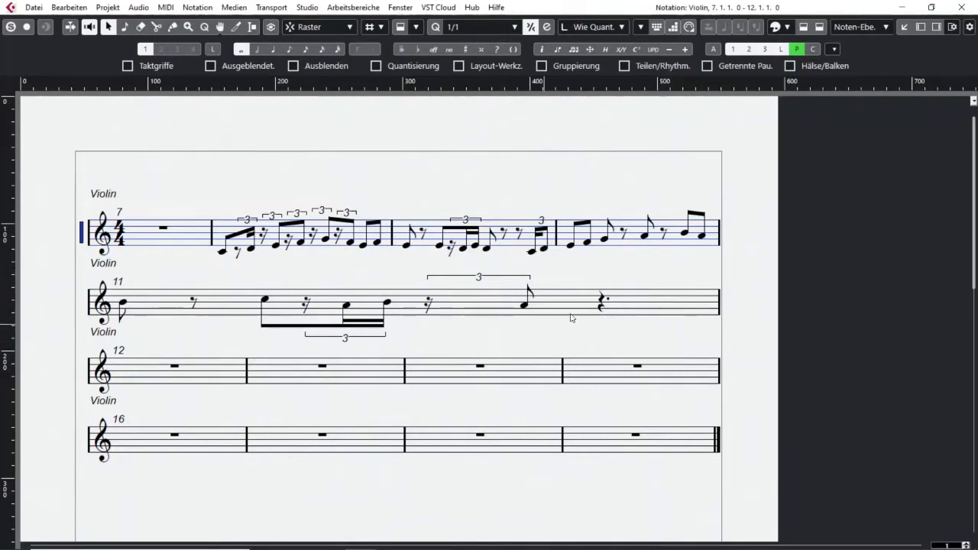
left_click(962, 7)
Examine the Cello part starting at bar 7 in the score editor, and close the editor.
left_click(522, 350)
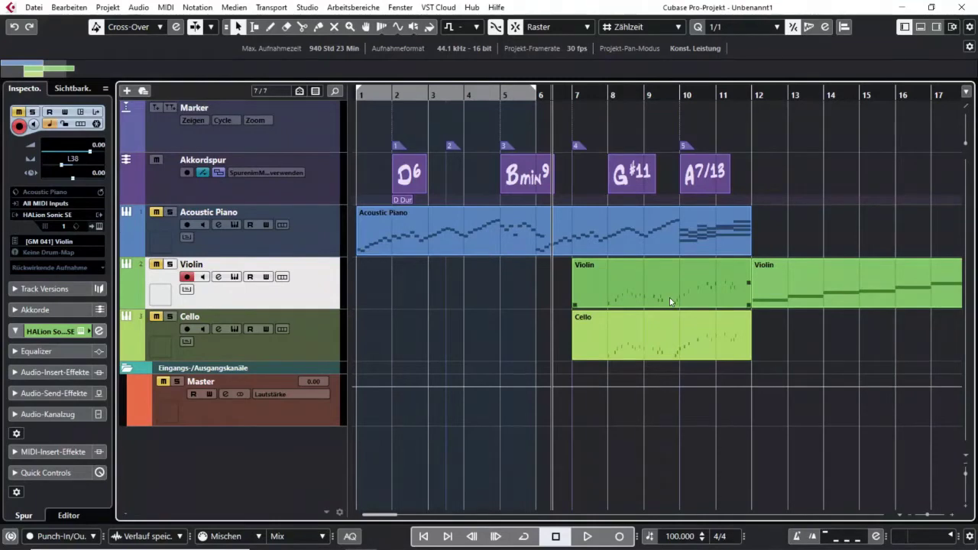
left_click(656, 351)
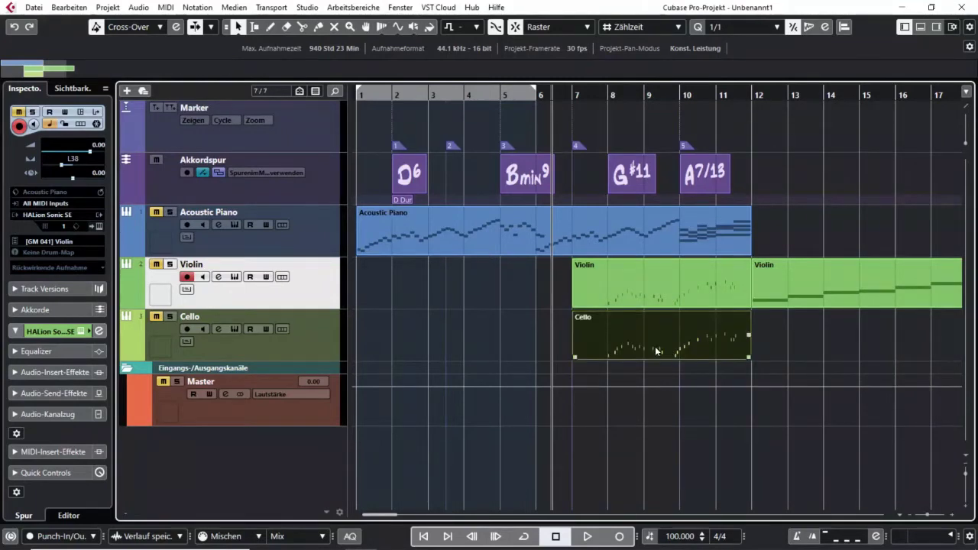
key("ctrl+r")
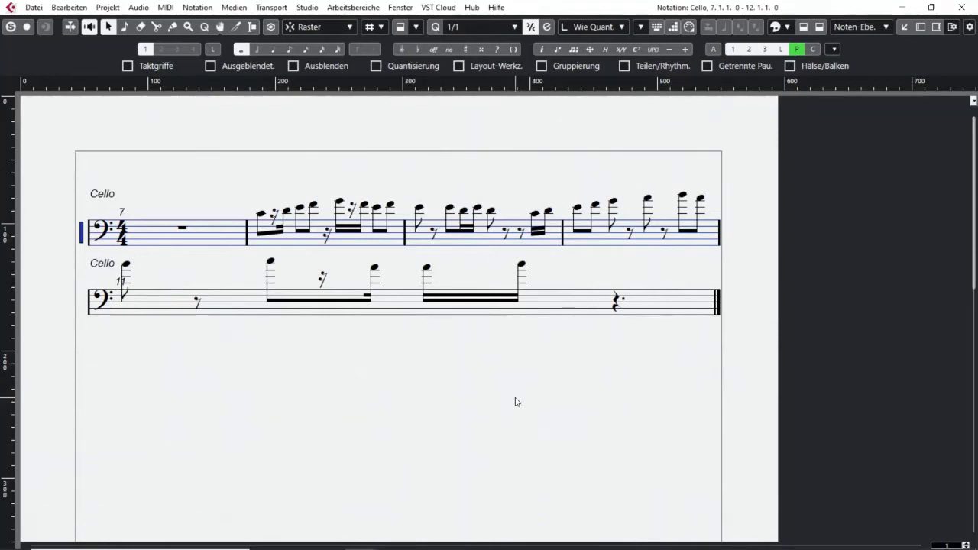
left_click(965, 9)
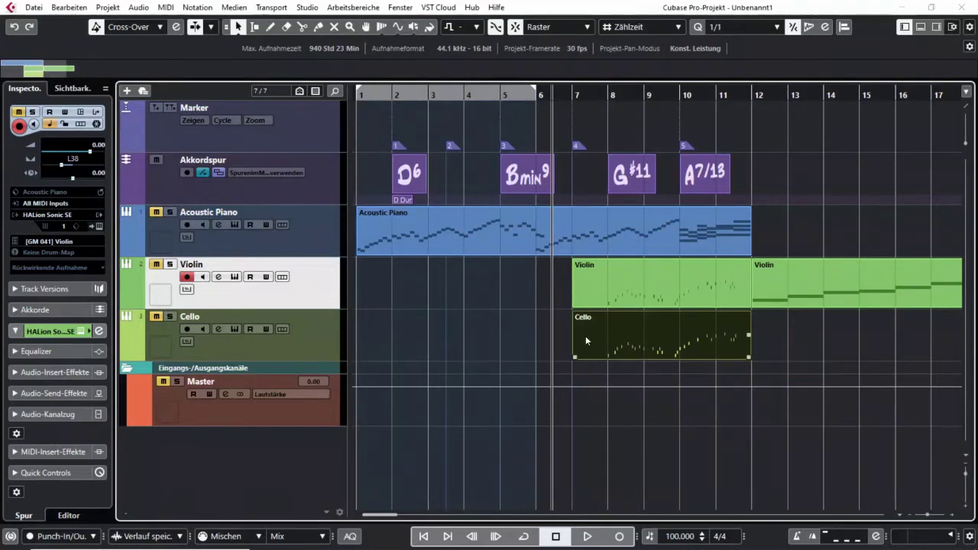
Draw an empty MIDI part on the Violin track from bar 1 to bar 6, and return to the selection tool.
right_click(455, 295)
left_click(494, 294)
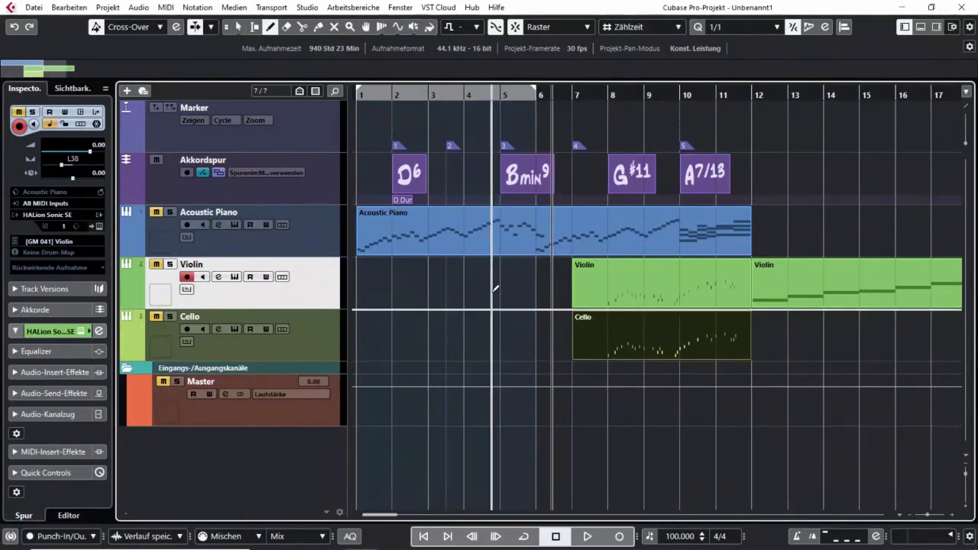
left_click_drag(363, 284, 537, 278)
right_click(505, 322)
left_click(509, 325)
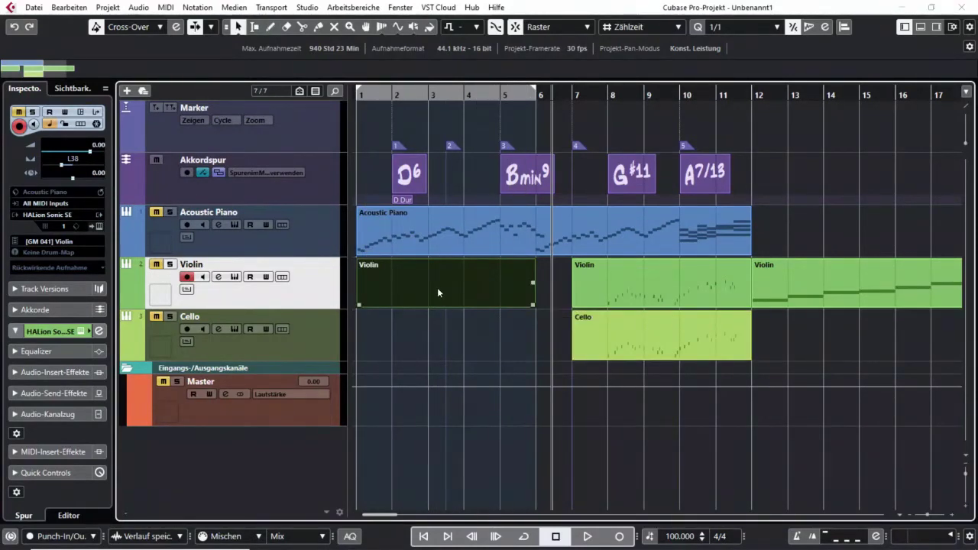
Enter one whole note each in bars 2 and 3 of the new Violin part in the score editor, and close it.
double_click(438, 290)
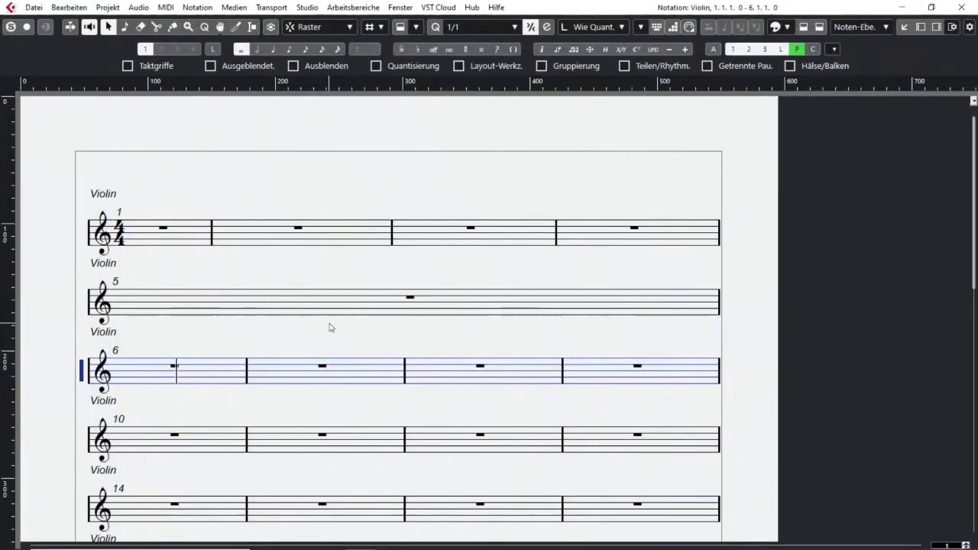
right_click(255, 193)
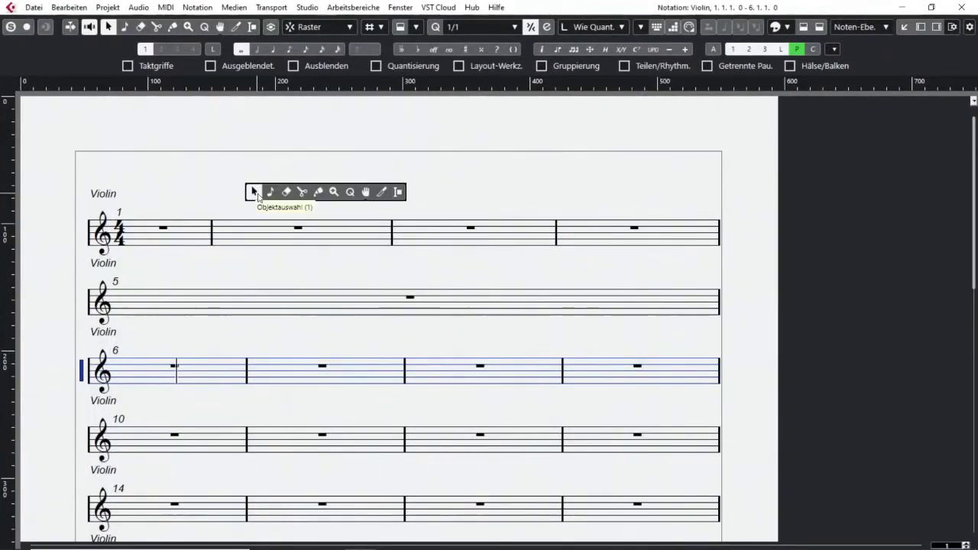
left_click(269, 192)
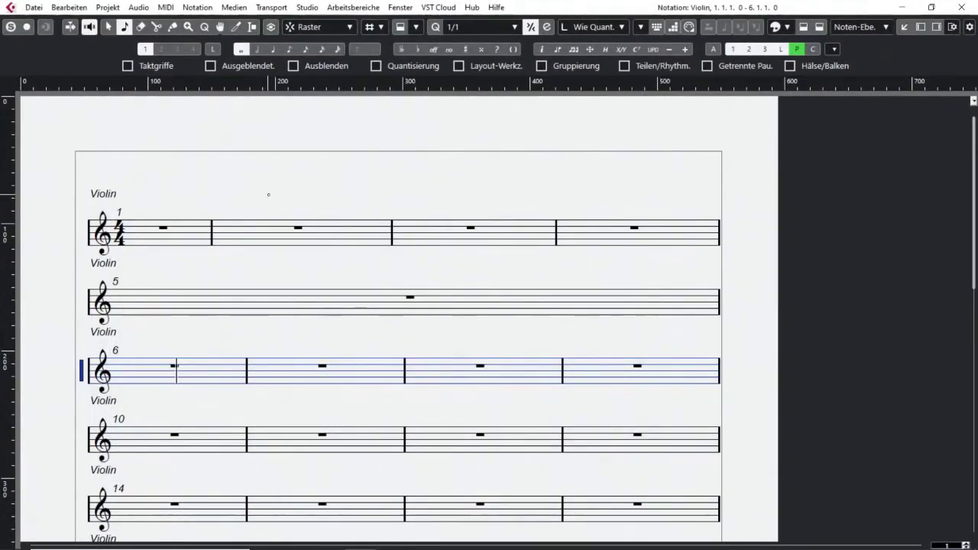
left_click(226, 235)
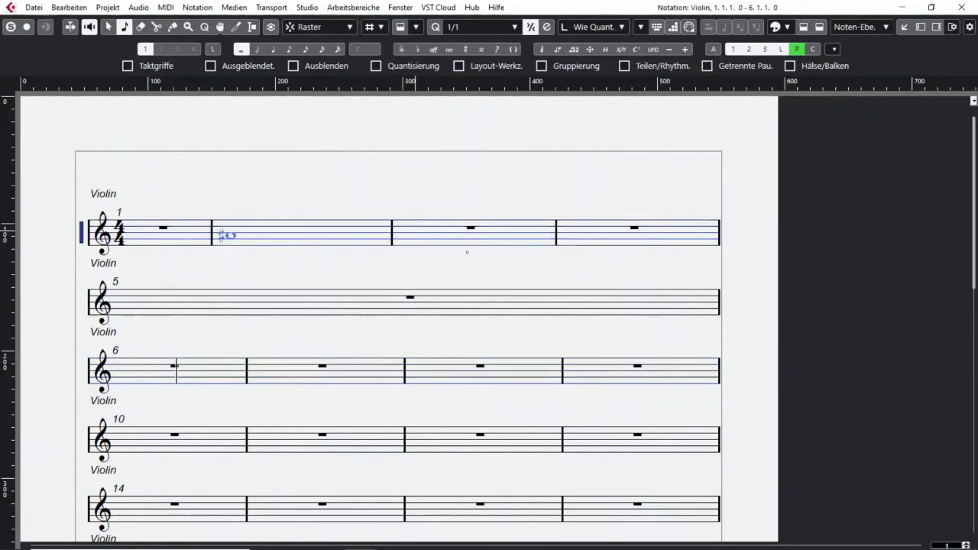
left_click(467, 252)
key("1")
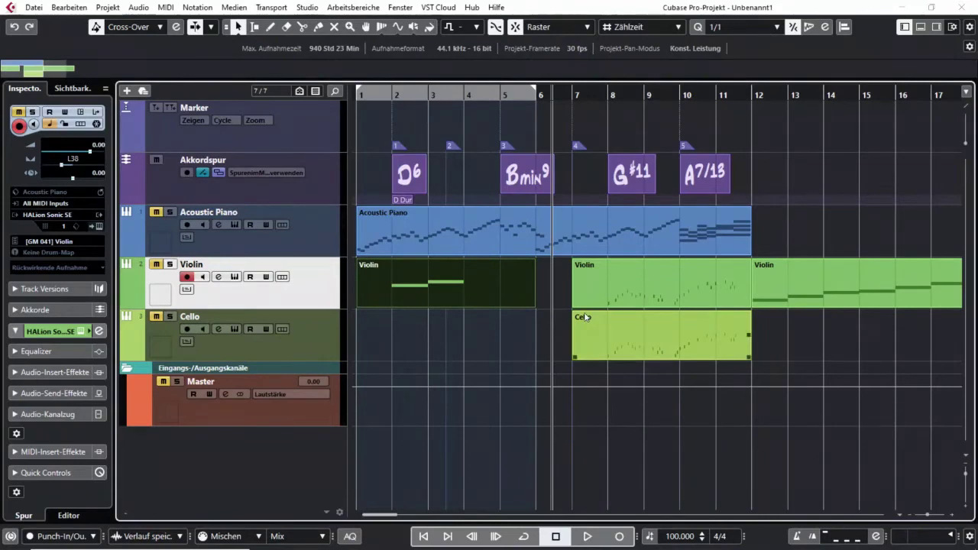
Open the Acoustic Piano part and the Violin and Cello parts starting at bar 7 together in the score editor.
left_click(545, 365)
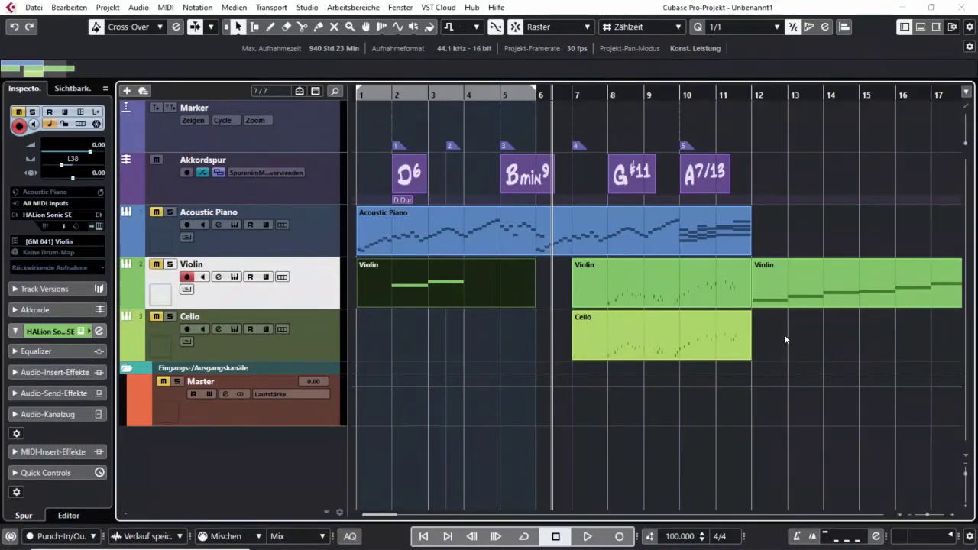
left_click(731, 209)
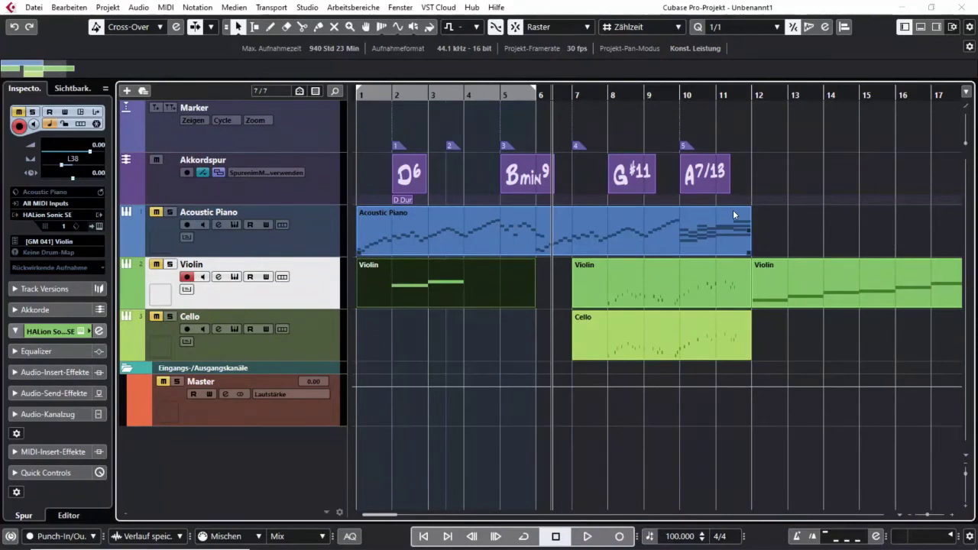
left_click(746, 174)
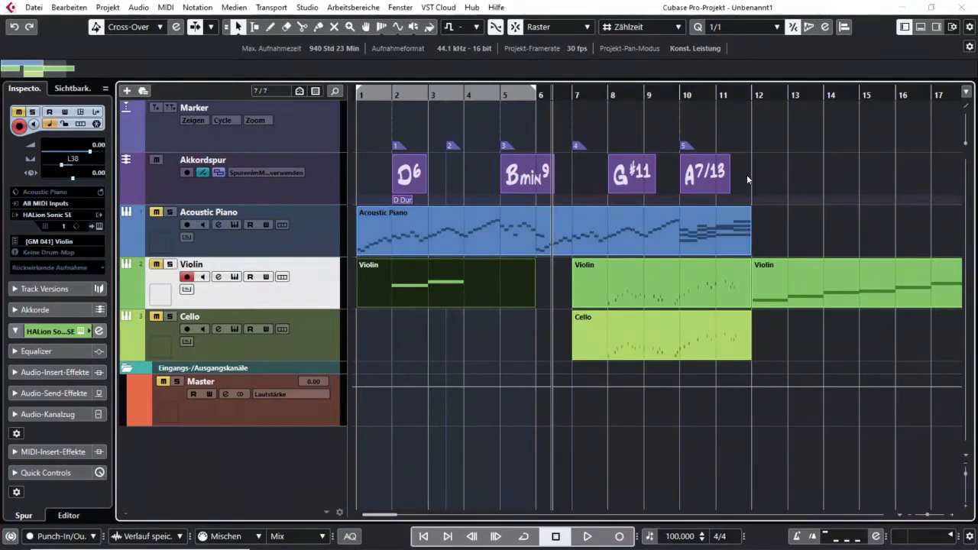
left_click_drag(746, 174, 696, 345)
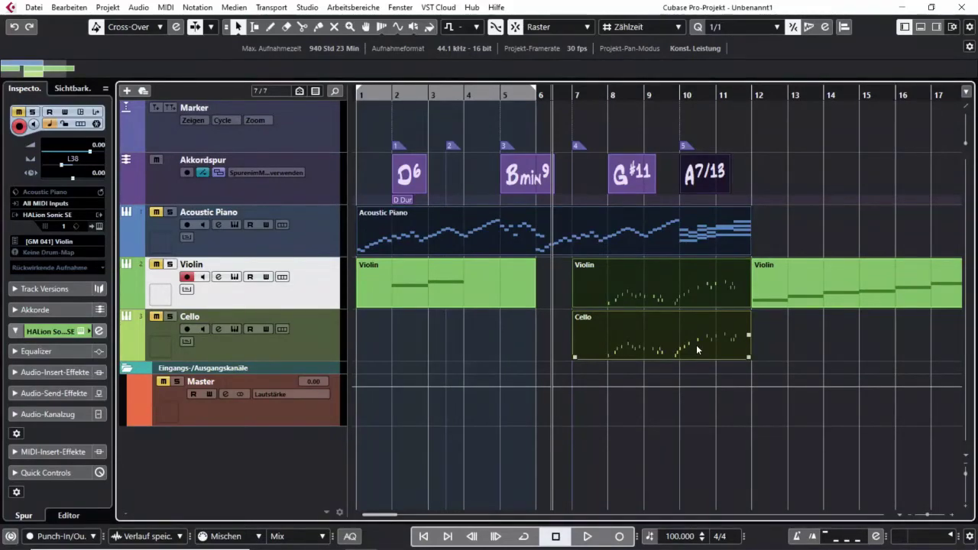
key("ctrl+r")
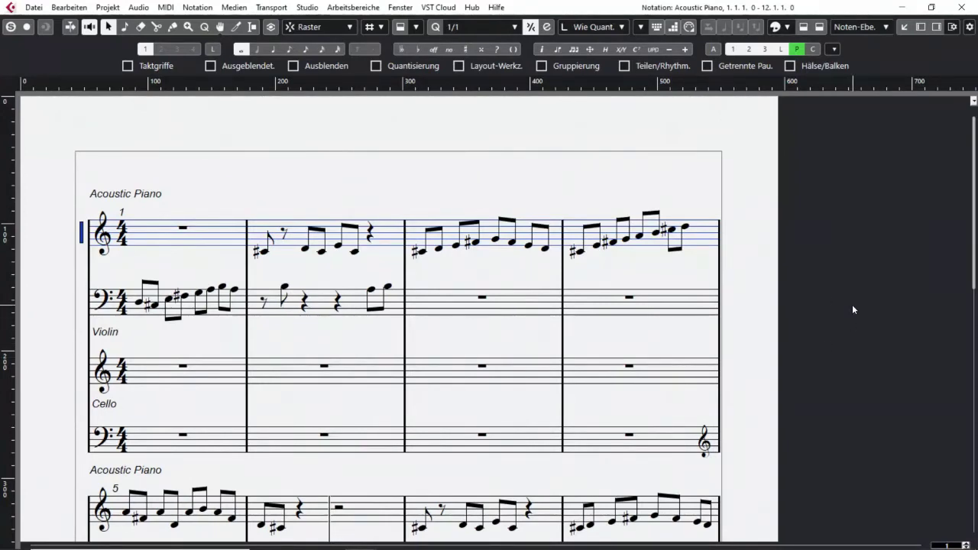
Switch the combined score from Page Mode to Edit Mode, look through it from end to beginning, and close the editor.
left_click(199, 13)
left_click(204, 55)
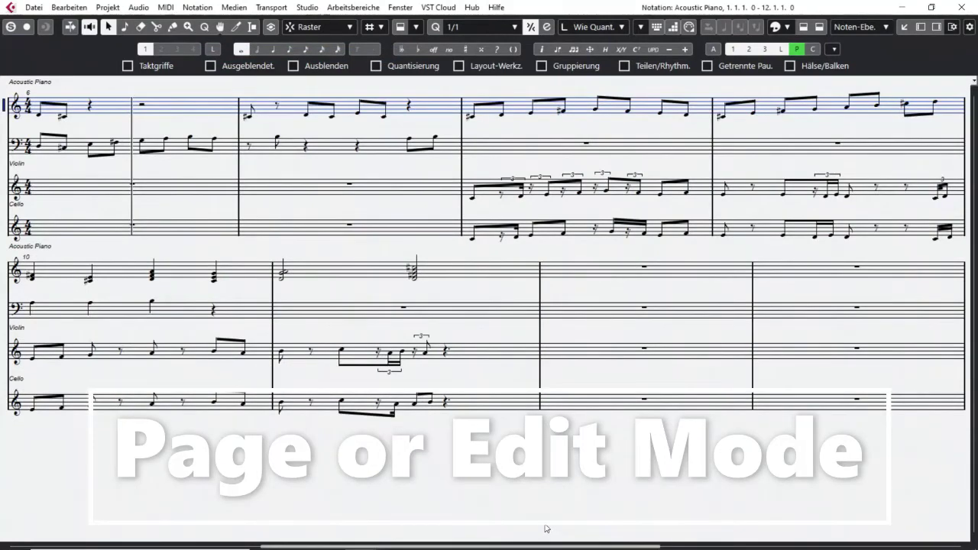
left_click_drag(526, 543, 857, 531)
left_click_drag(604, 541, 187, 539)
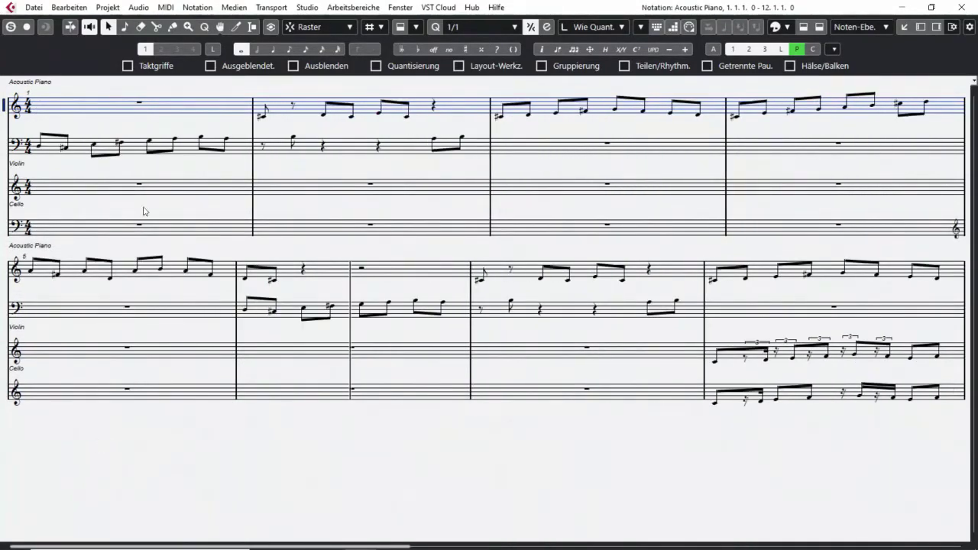
left_click(962, 7)
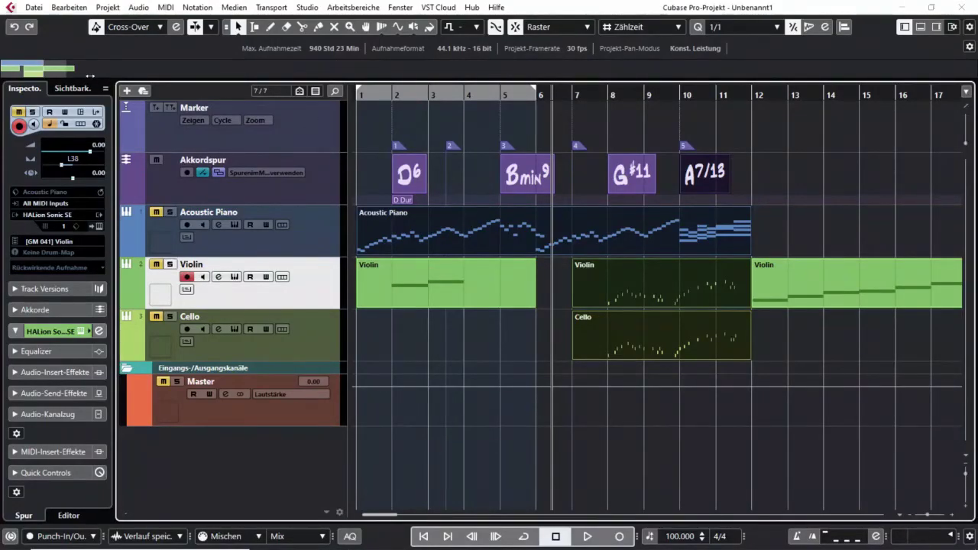
Extend the end of the Acoustic Piano part to bar 53.
left_click_drag(90, 76, 57, 76)
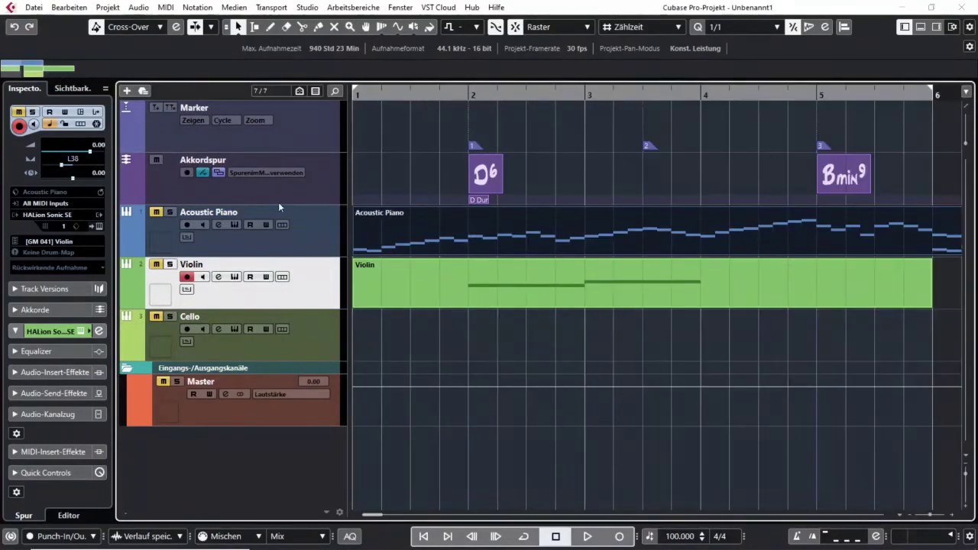
left_click(681, 333)
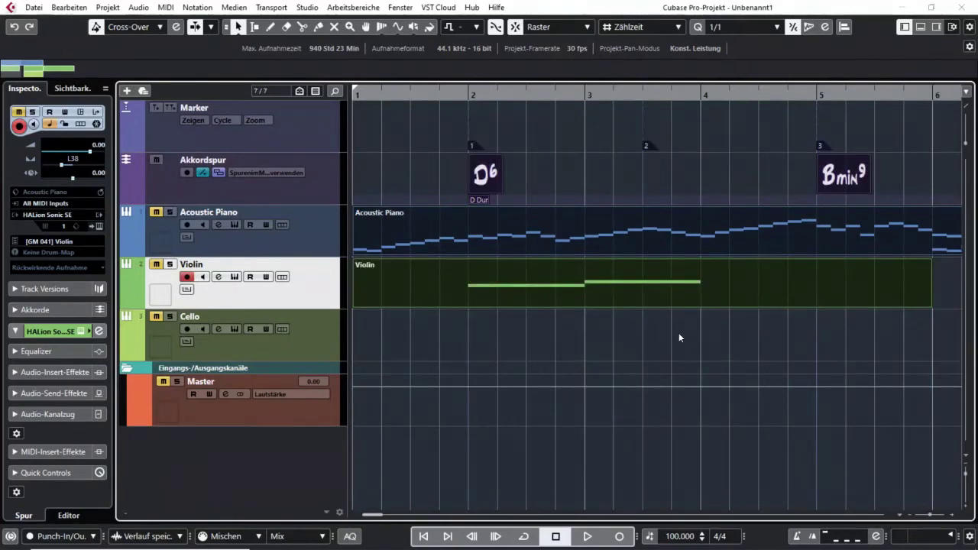
key("shift+f")
key("ctrl+a")
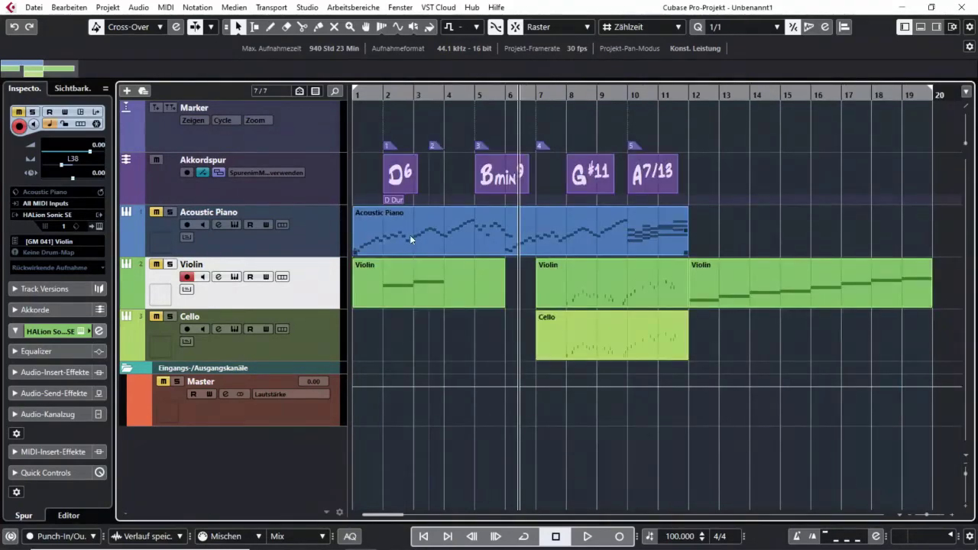
left_click(226, 74)
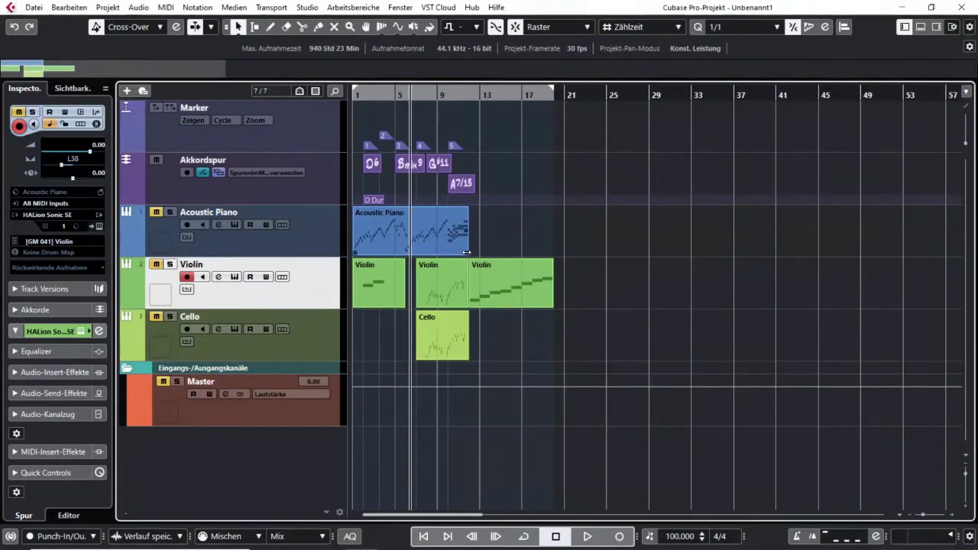
left_click_drag(466, 251, 905, 217)
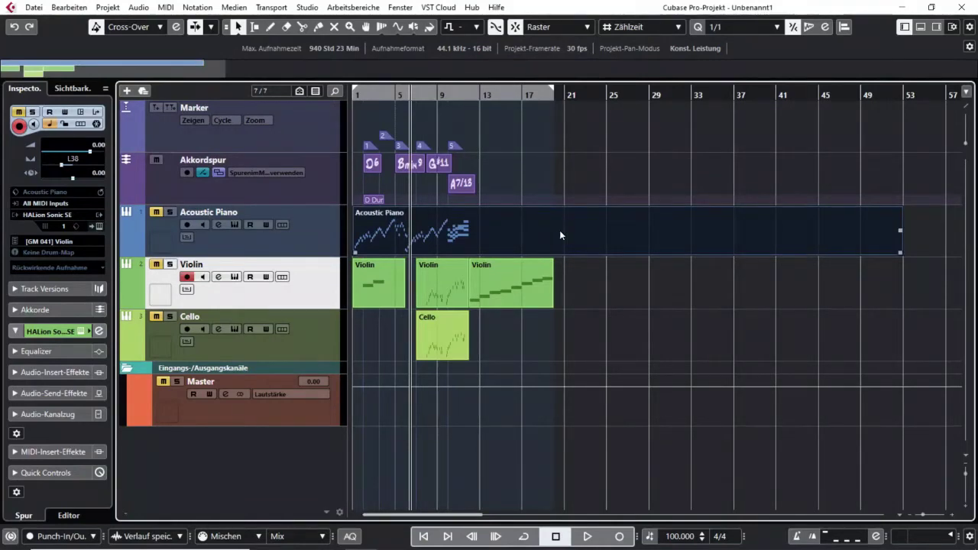
Open the extended Acoustic Piano part in the score editor and look through its measures from bar 1 to the end.
key("ctrl+r")
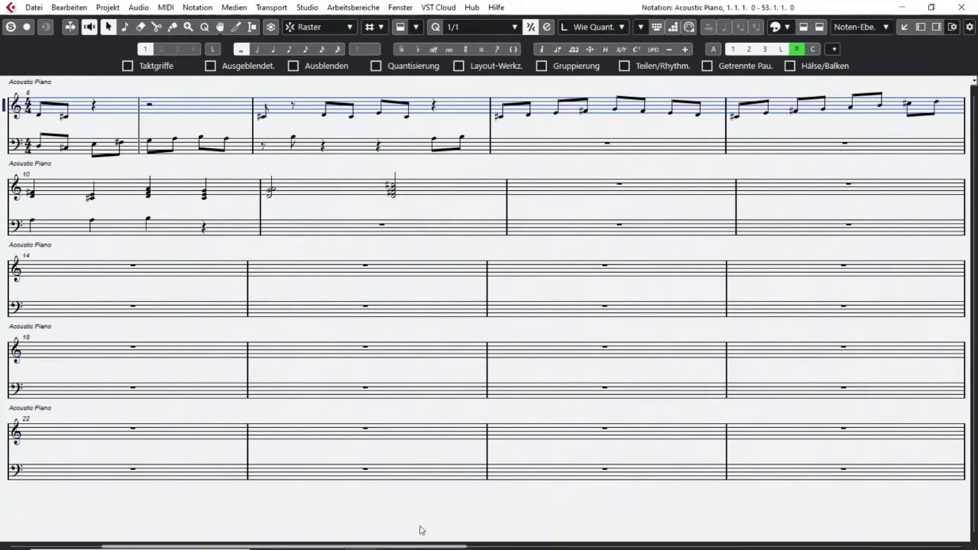
left_click_drag(416, 548, 283, 547)
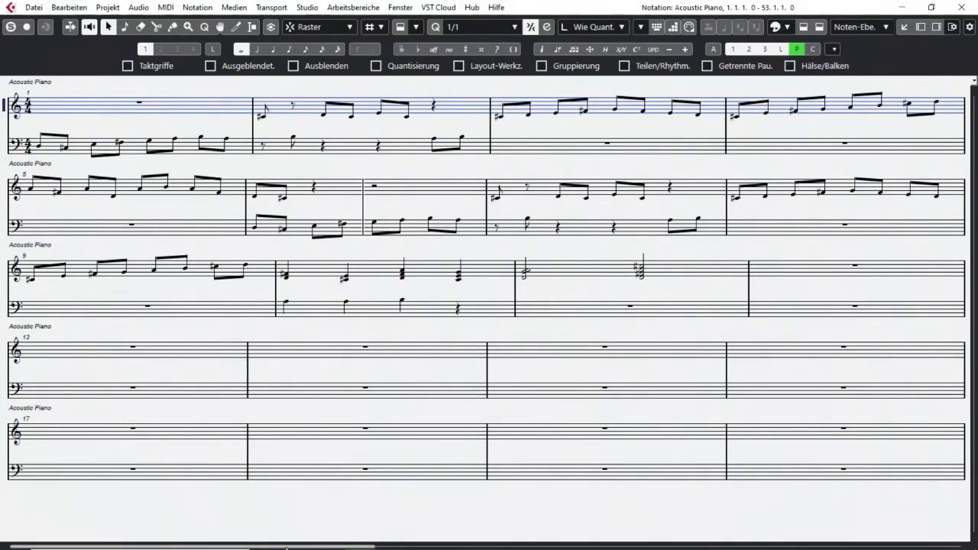
left_click_drag(287, 547, 884, 547)
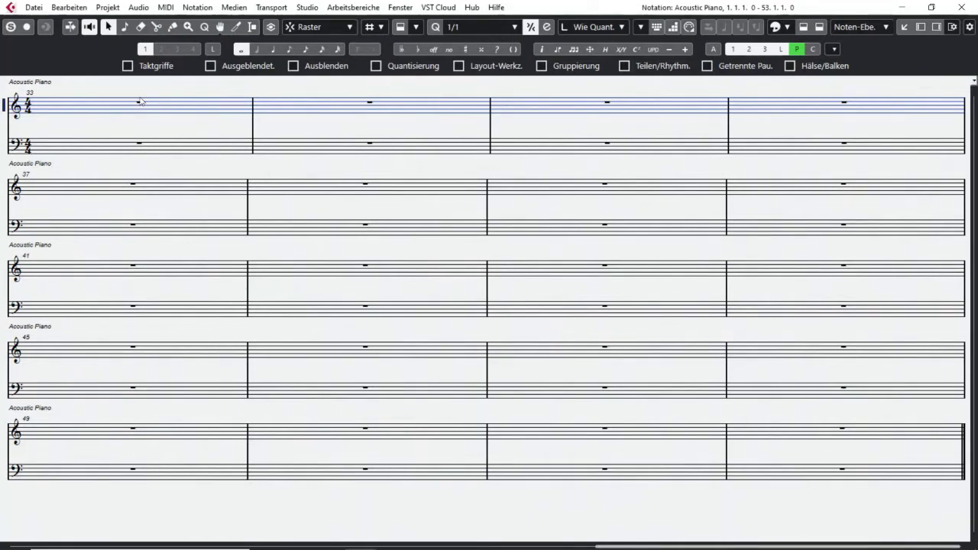
Switch the Acoustic Piano score to Page Mode and look through its pages.
left_click(198, 7)
left_click(218, 57)
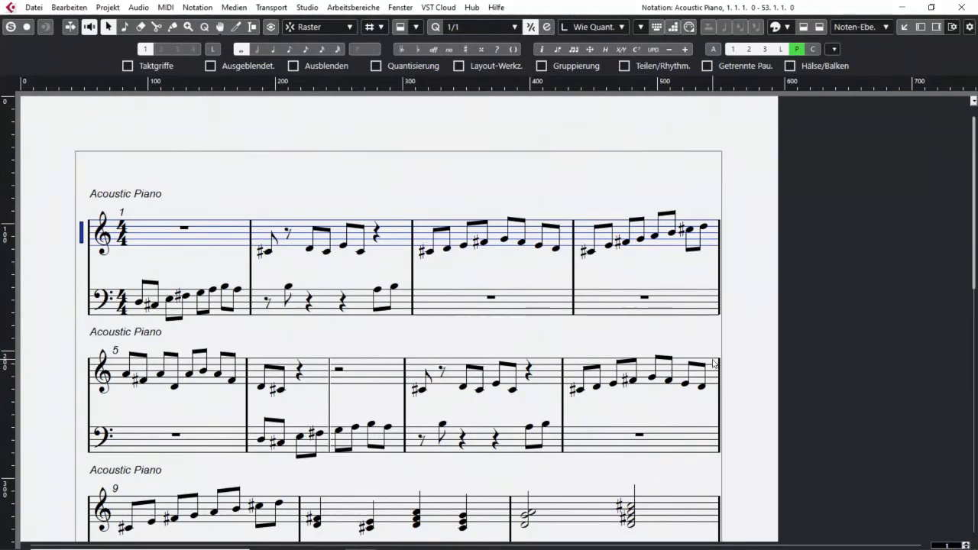
scroll(618, 368, "down", 8)
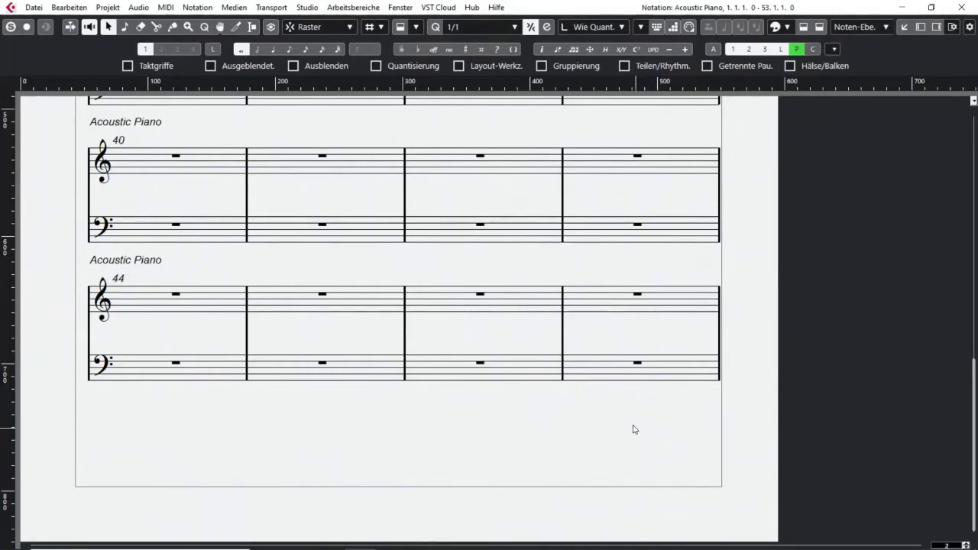
scroll(633, 427, "up", 10)
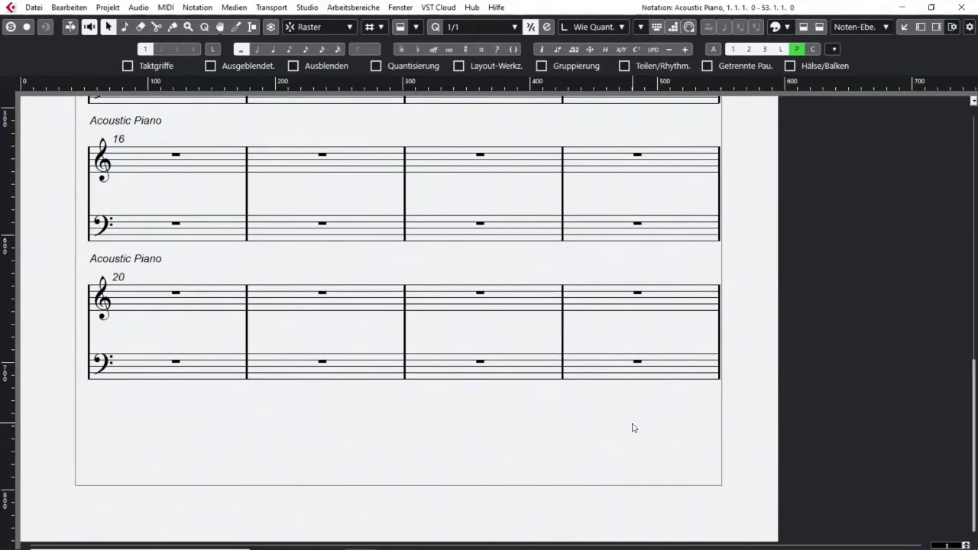
scroll(633, 428, "up", 3)
scroll(633, 428, "down", 6)
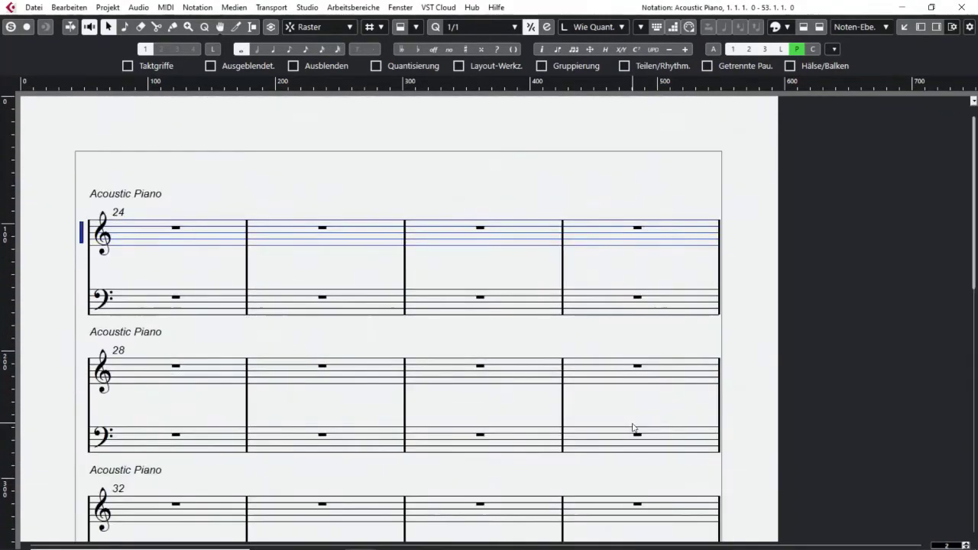
View the last page of the Acoustic Piano score, and step through the page numbers back to page 1.
scroll(634, 428, "down", 6)
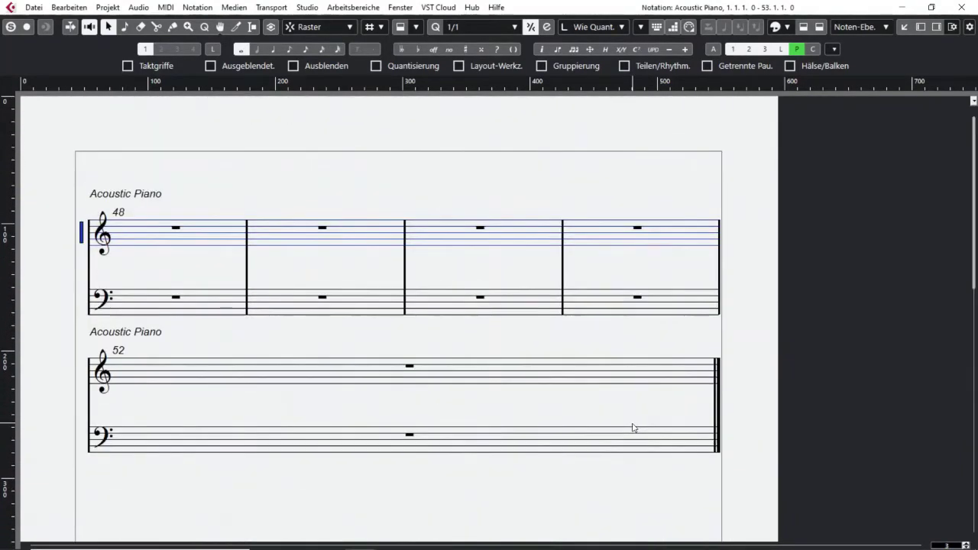
scroll(633, 428, "up", 4)
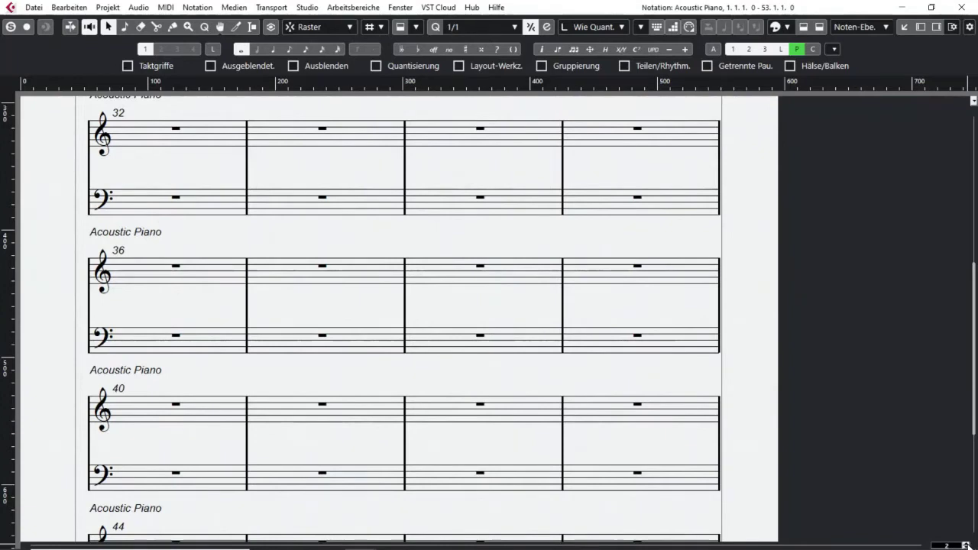
left_click(966, 545)
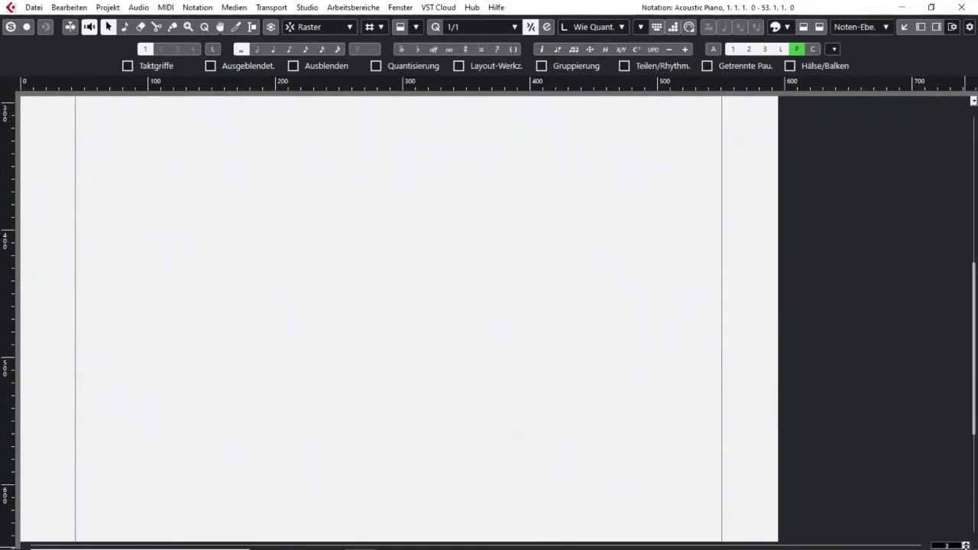
left_click(966, 547)
left_click(966, 548)
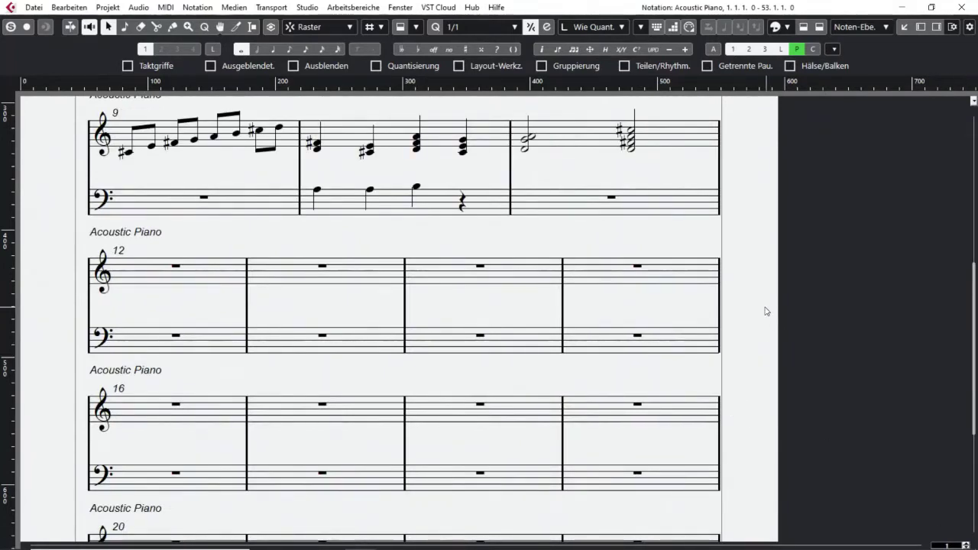
Look through the Acoustic Piano systems from page 1 to the final bar and return to bar 1.
scroll(680, 246, "down", 3)
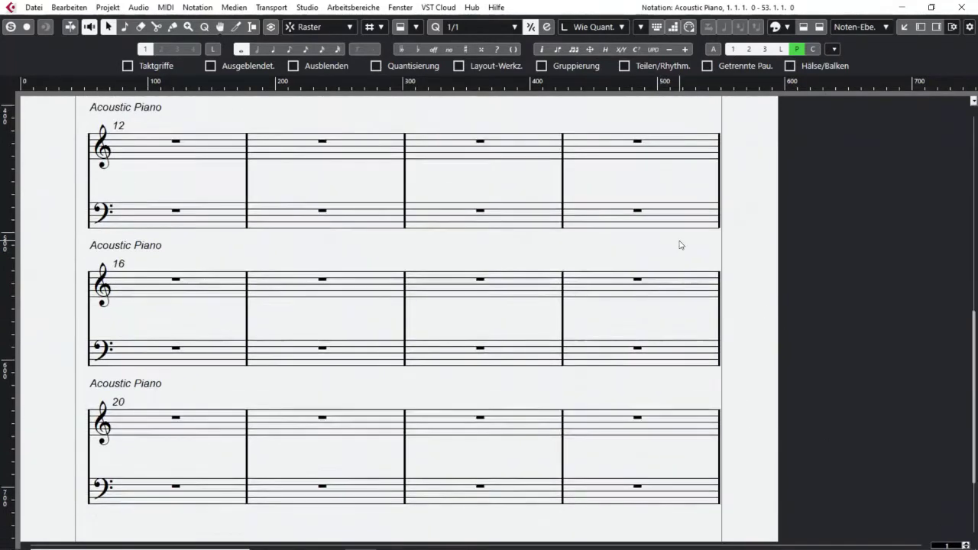
scroll(680, 246, "down", 5)
scroll(681, 246, "down", 8)
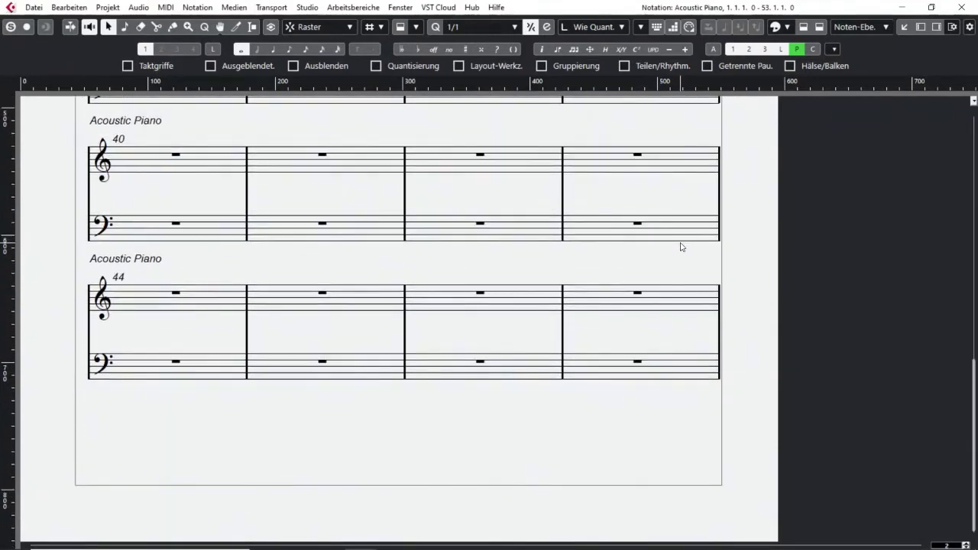
scroll(681, 246, "down", 6)
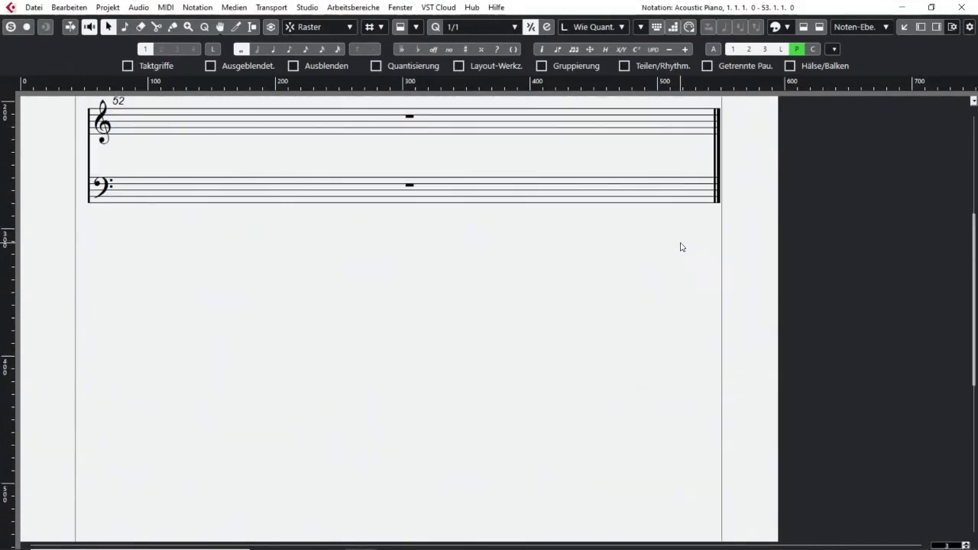
scroll(682, 246, "up", 10)
scroll(681, 246, "up", 4)
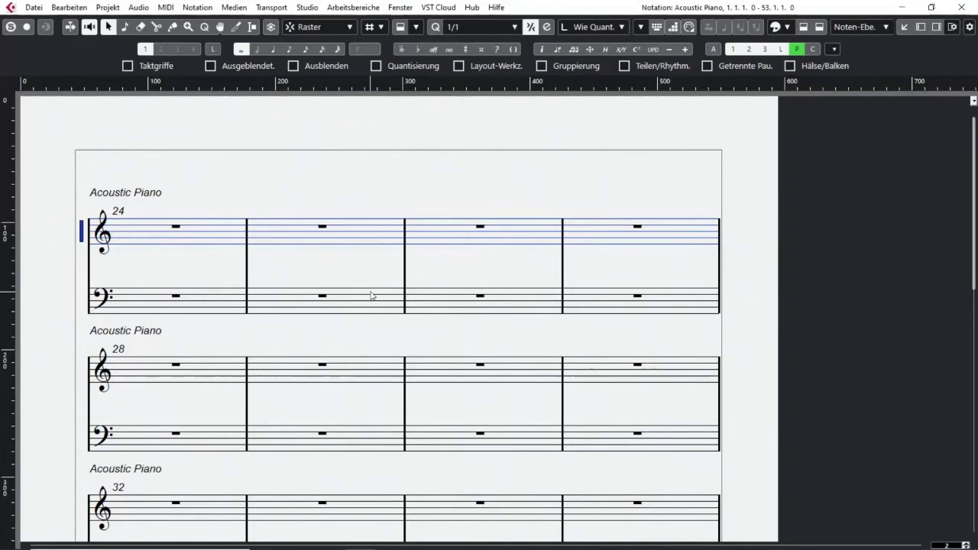
scroll(371, 296, "up", 5)
scroll(370, 296, "up", 10)
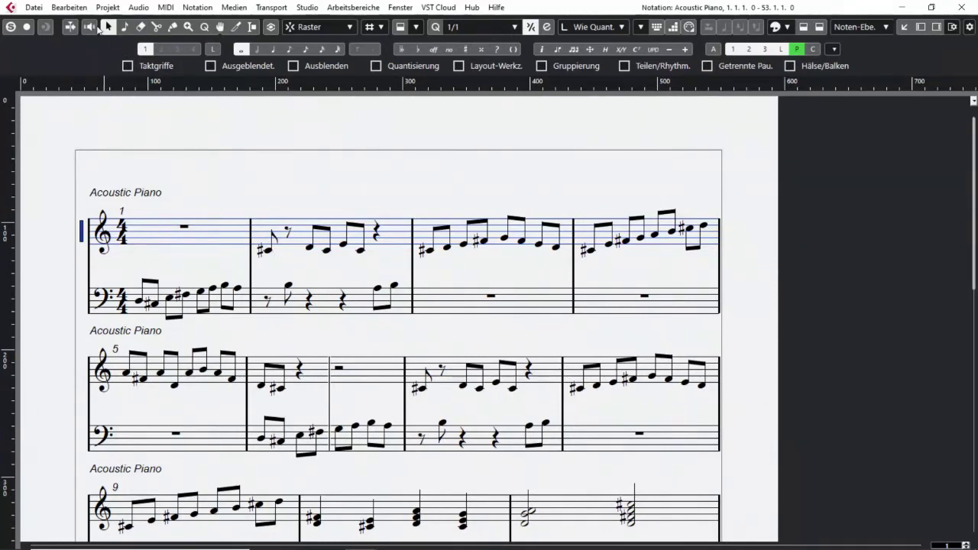
Select the first treble note of bar 2 and look at the score editor's pop-up tool palette.
left_click(274, 260)
right_click(300, 169)
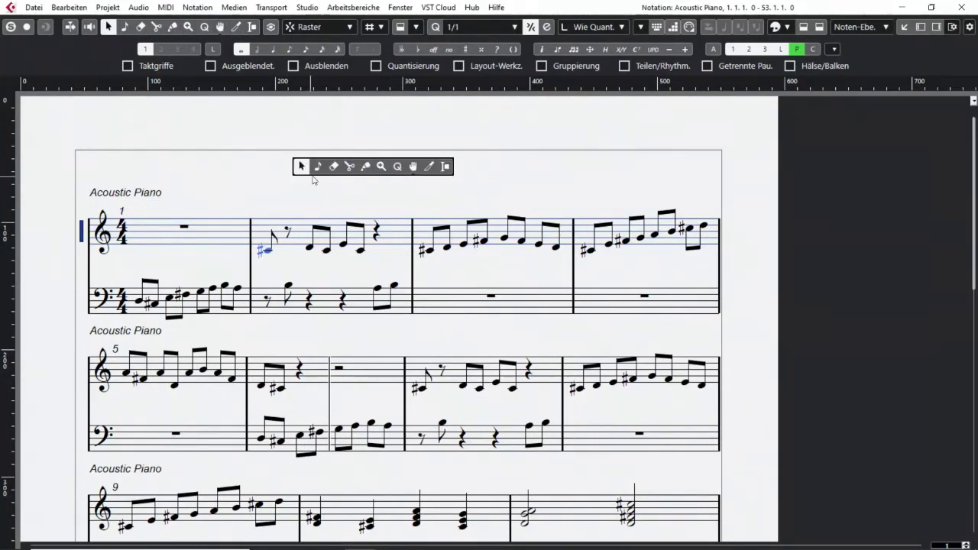
left_click(462, 190)
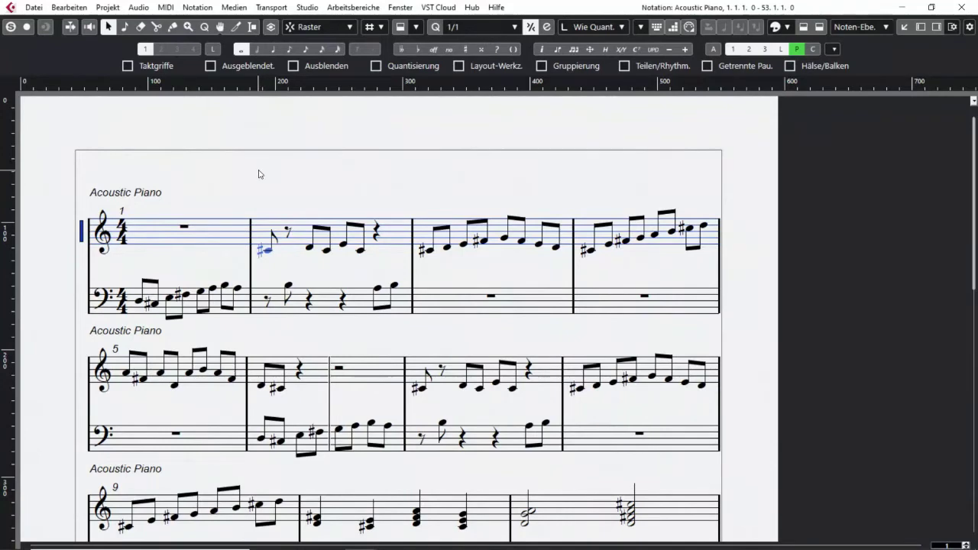
Close the score editor and look at the pop-up tool palette in the project window.
left_click(961, 7)
right_click(536, 130)
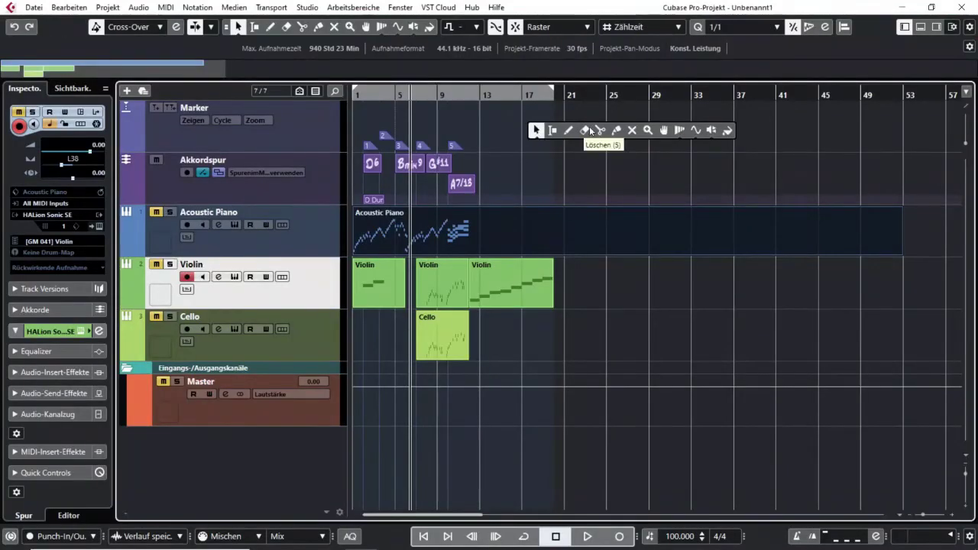
left_click(614, 178)
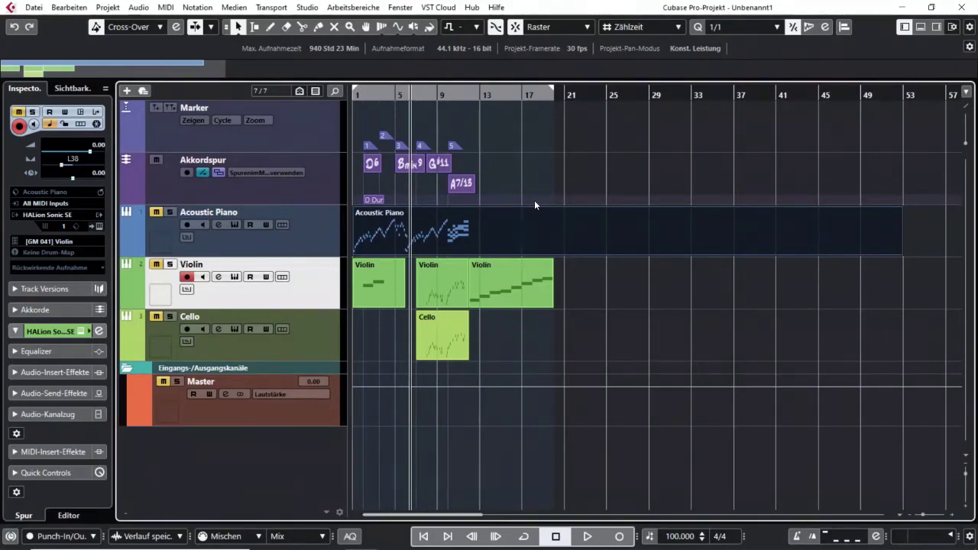
Reopen the Acoustic Piano score and, with the Object Selection tool, select the treble notes of bar 2, then deselect them.
key("ctrl+r")
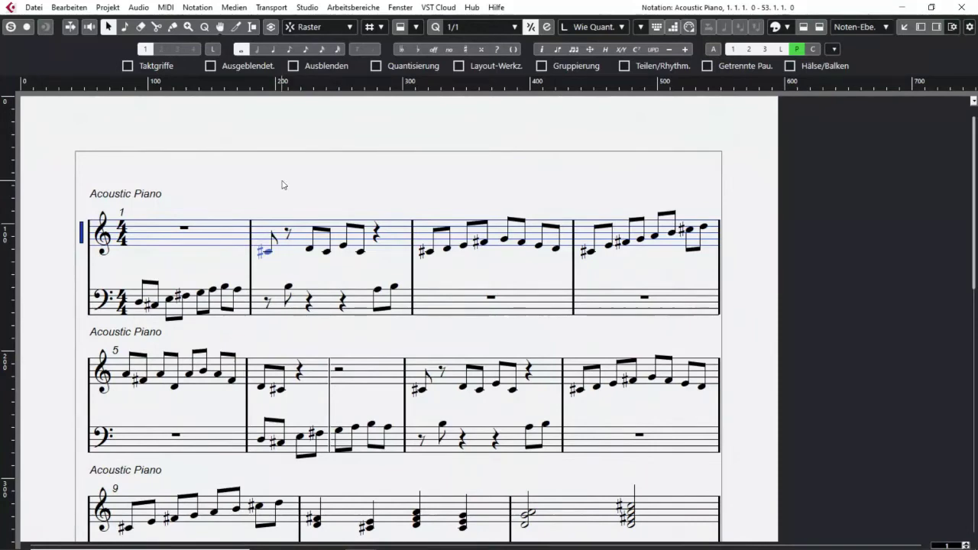
right_click(282, 184)
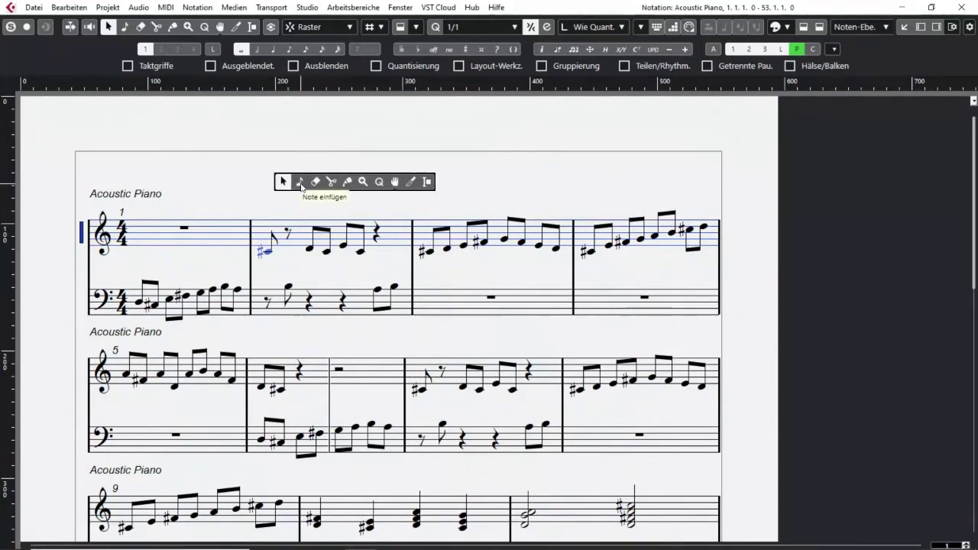
left_click(282, 184)
left_click(276, 197)
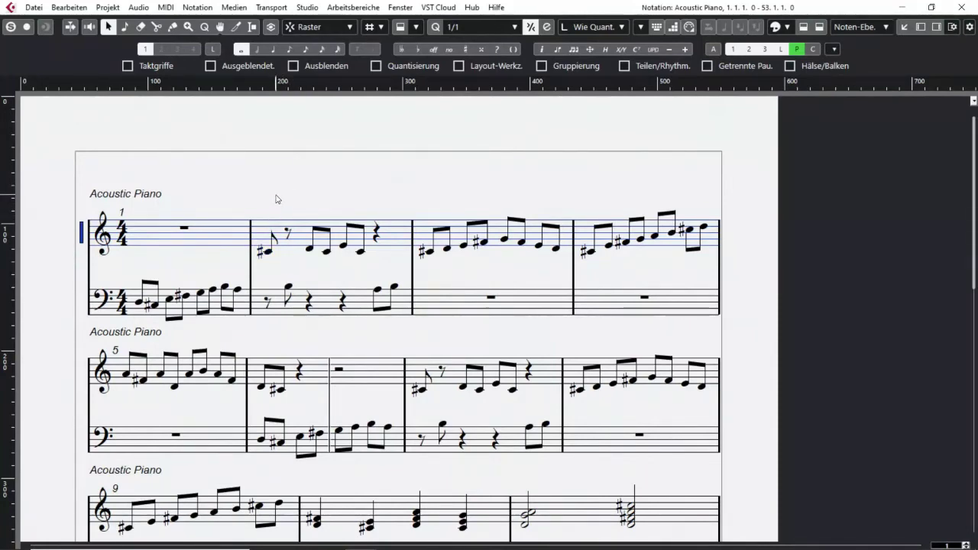
left_click_drag(251, 209, 388, 265)
left_click(338, 276)
Use the Insert Note tool to add a quarter-note E on beat 1 and a half-note D-sharp on beat 3 of bar 3's bass staff.
right_click(321, 168)
left_click(321, 166)
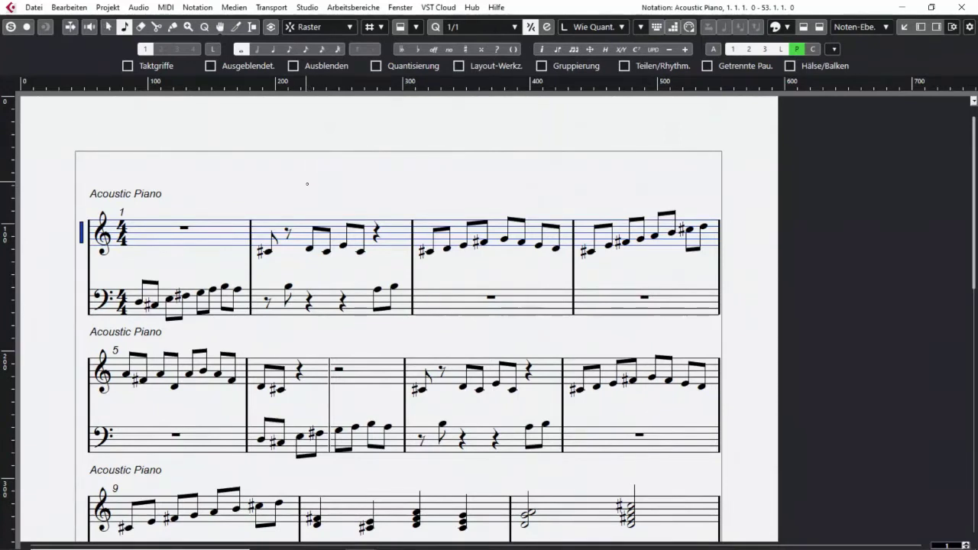
right_click(331, 175)
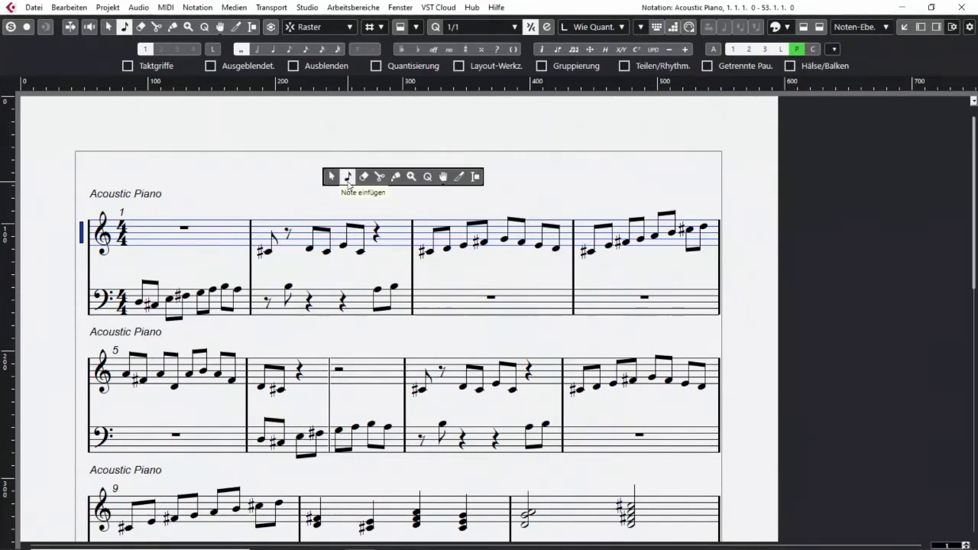
left_click(345, 174)
left_click(263, 49)
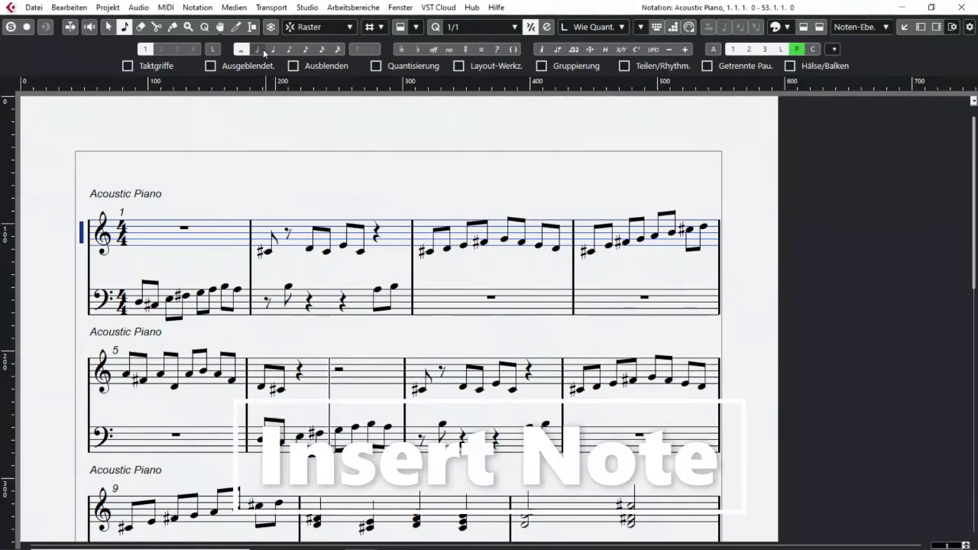
left_click(274, 49)
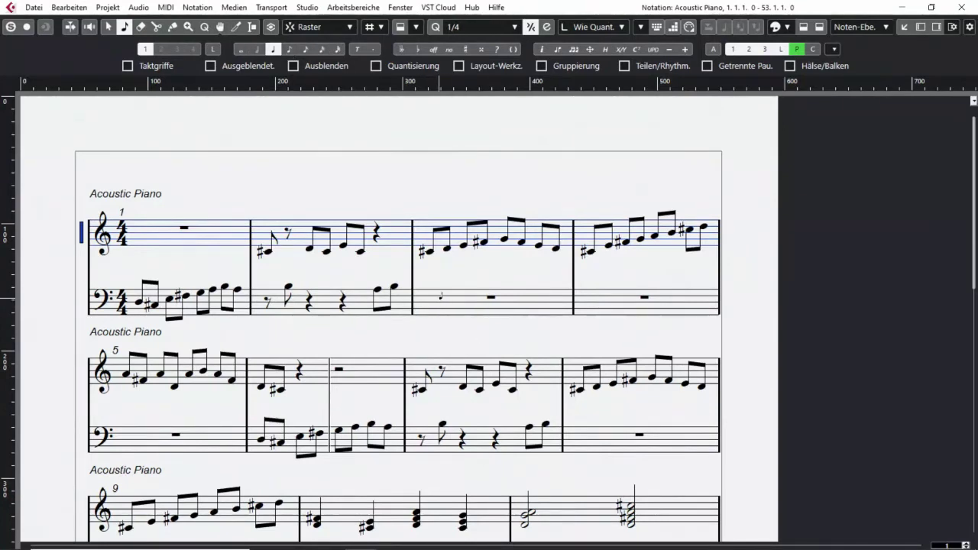
left_click(430, 299)
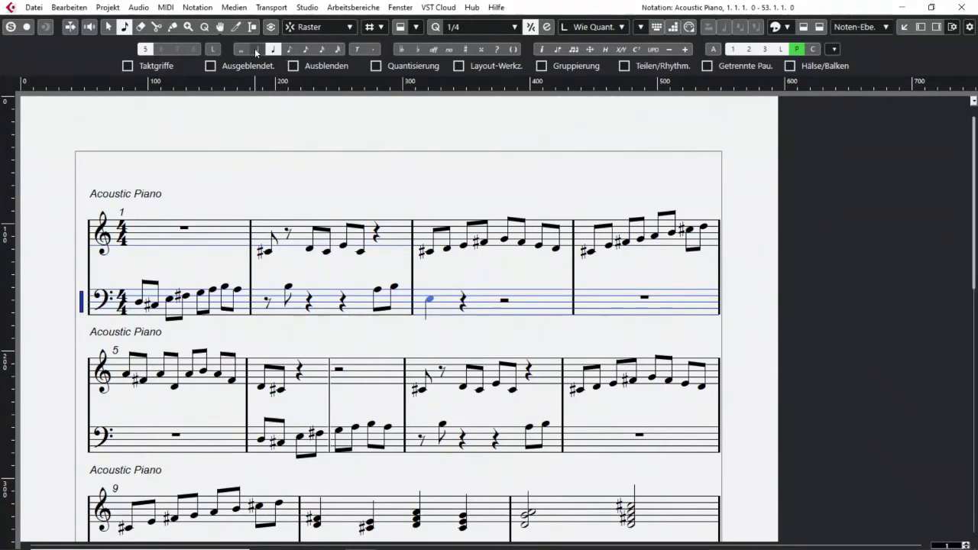
left_click(256, 49)
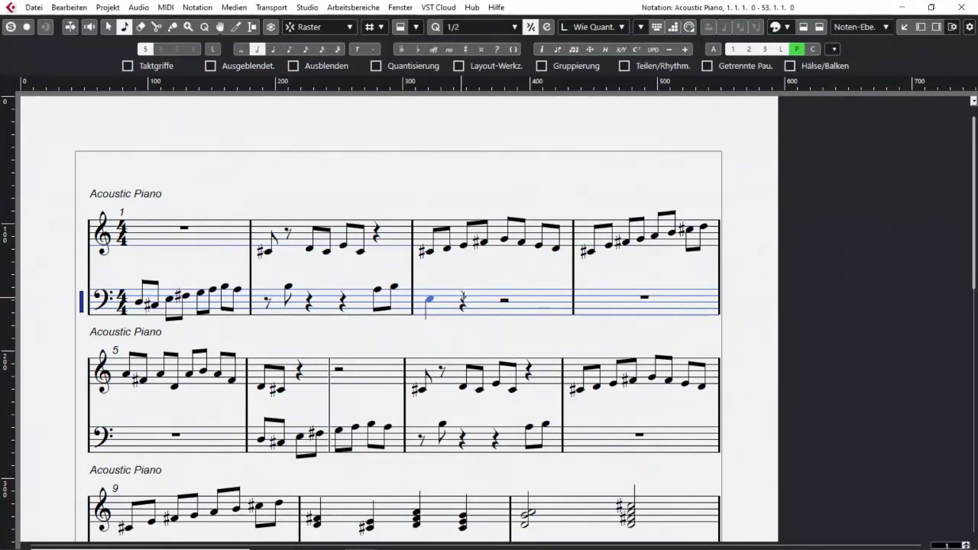
left_click(471, 312)
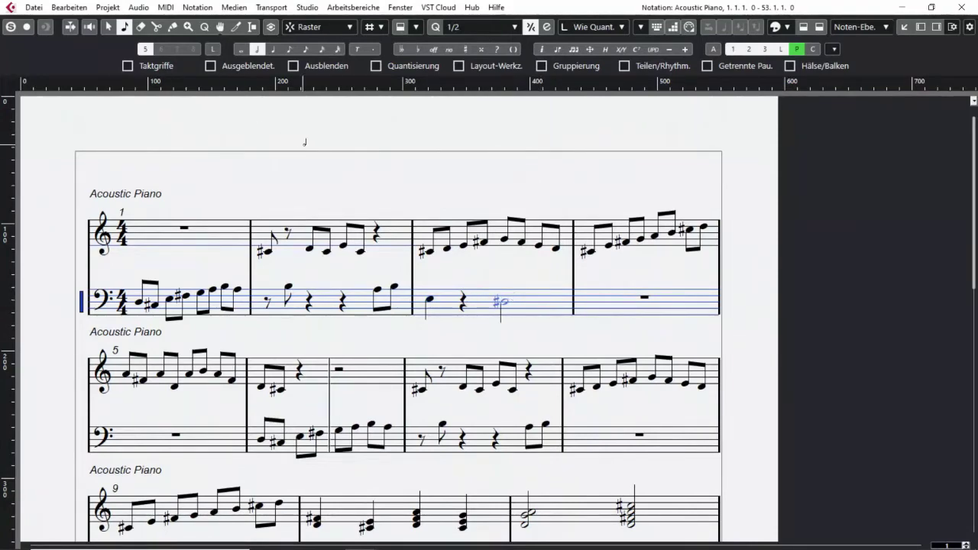
Switch to the Erase tool and from there to the Split (Trennen) tool.
right_click(304, 175)
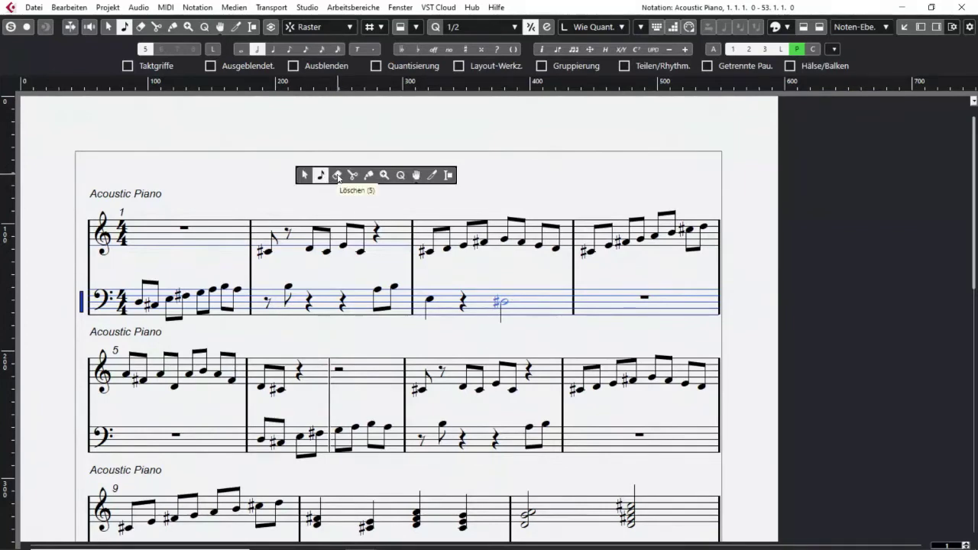
left_click(337, 177)
right_click(338, 175)
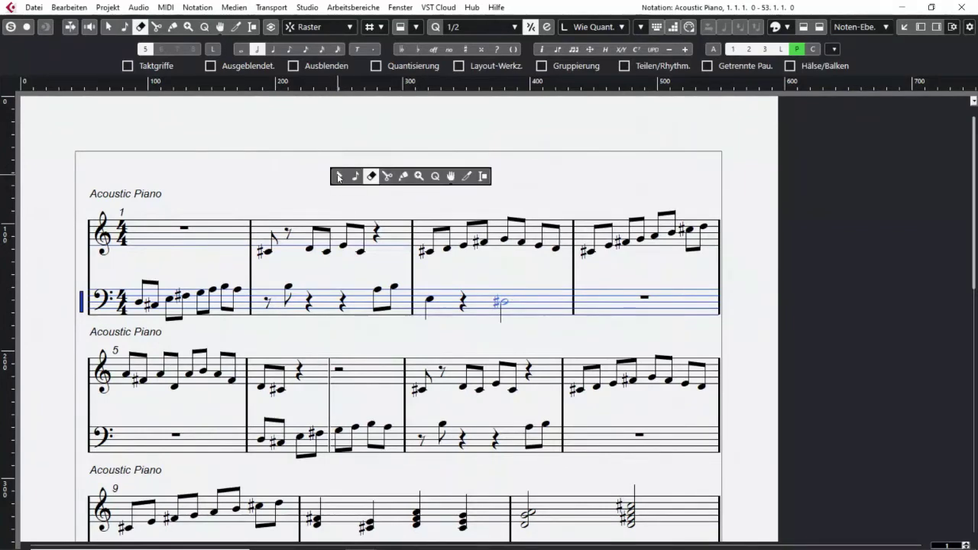
left_click(387, 178)
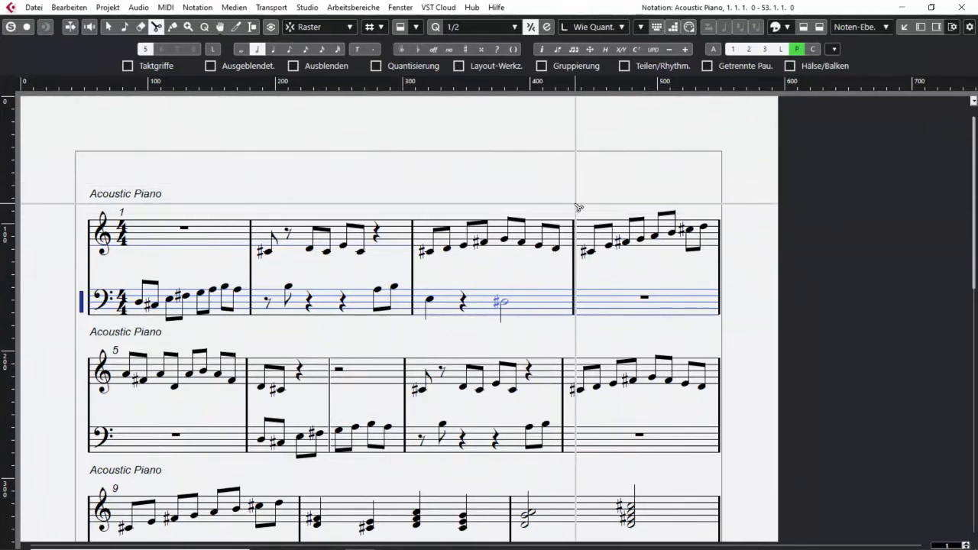
Switch from the Split tool to the Glue tool.
right_click(312, 185)
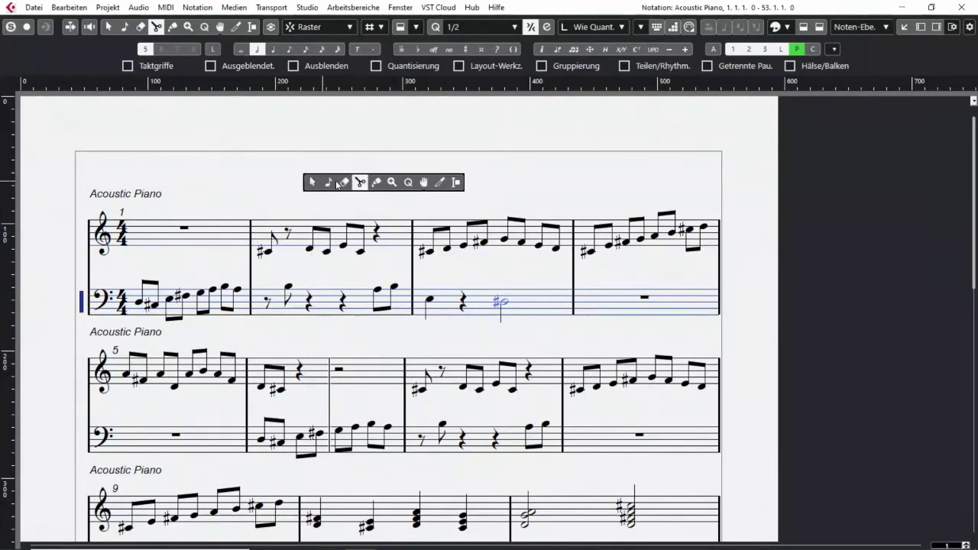
left_click(378, 185)
right_click(381, 183)
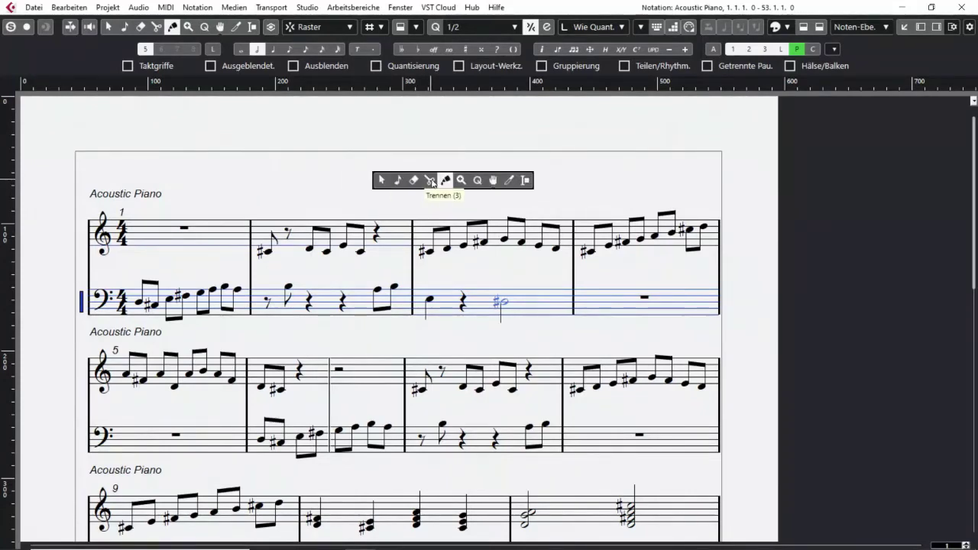
left_click(446, 183)
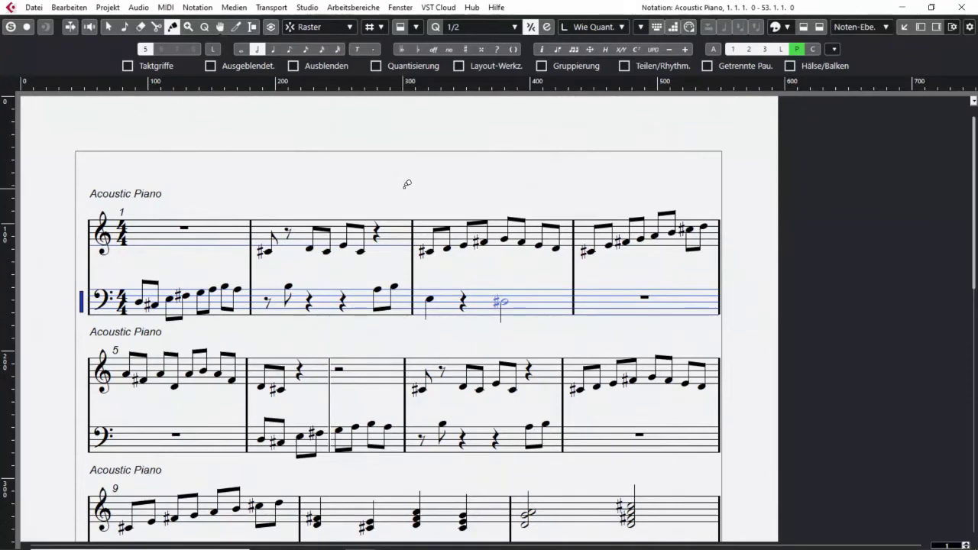
Switch to the hand-shaped layout tool and view its move mode options.
right_click(327, 148)
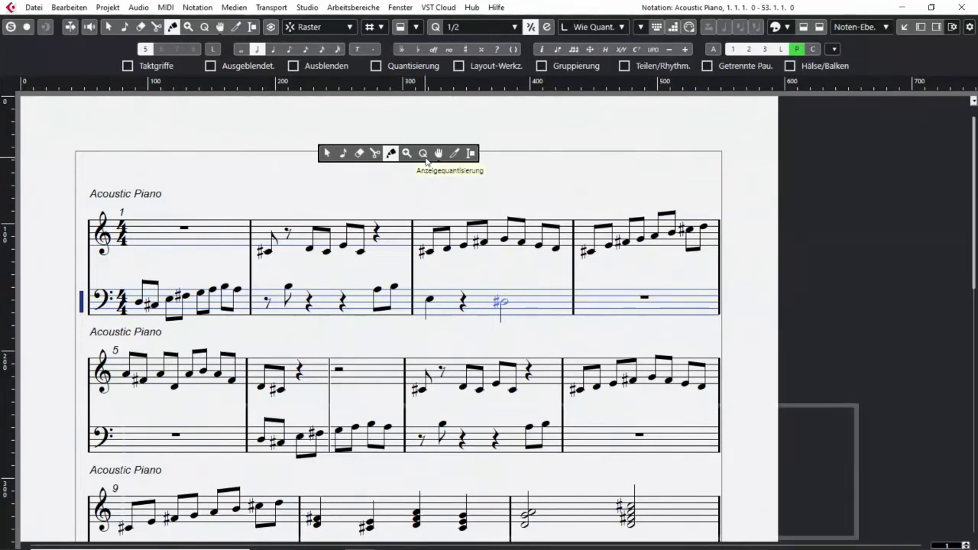
left_click(440, 155)
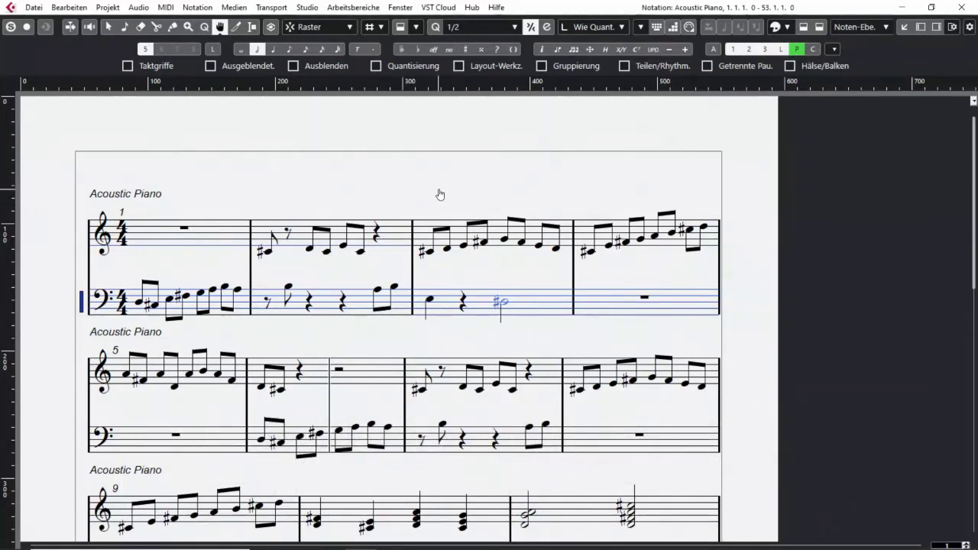
right_click(463, 186)
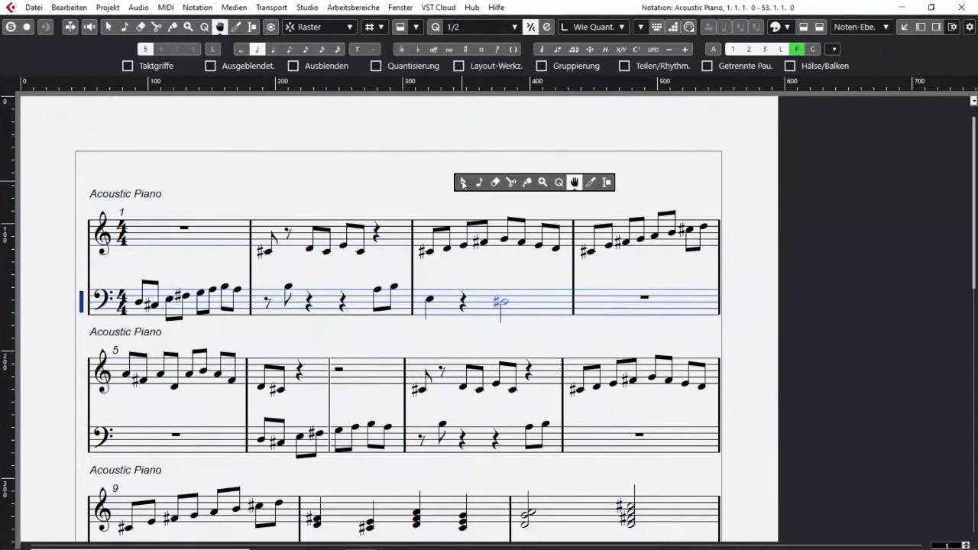
left_click(574, 187)
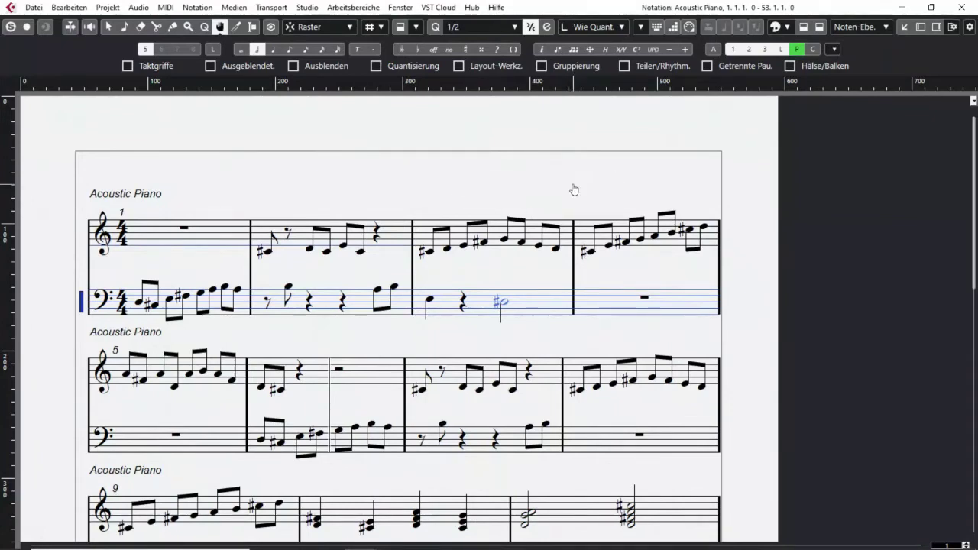
left_click(220, 28)
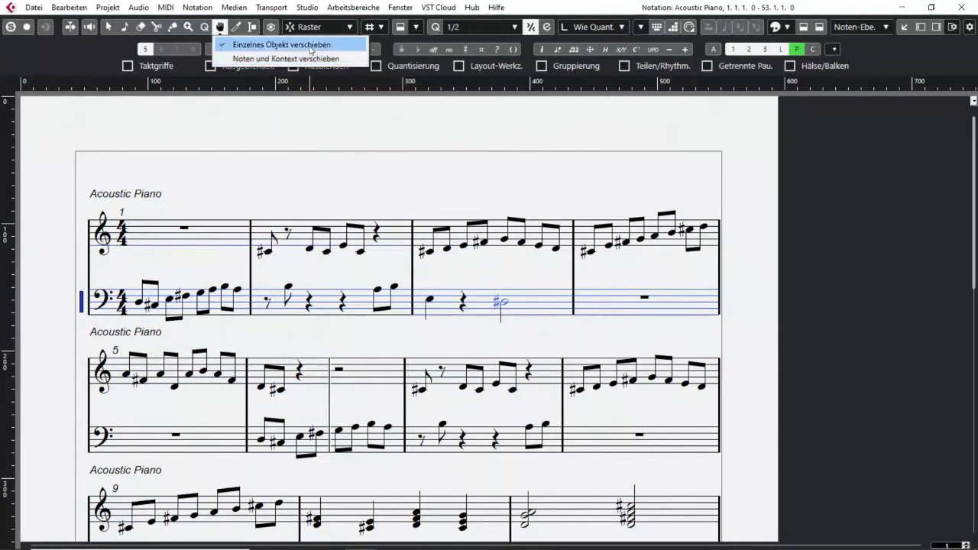
left_click(548, 184)
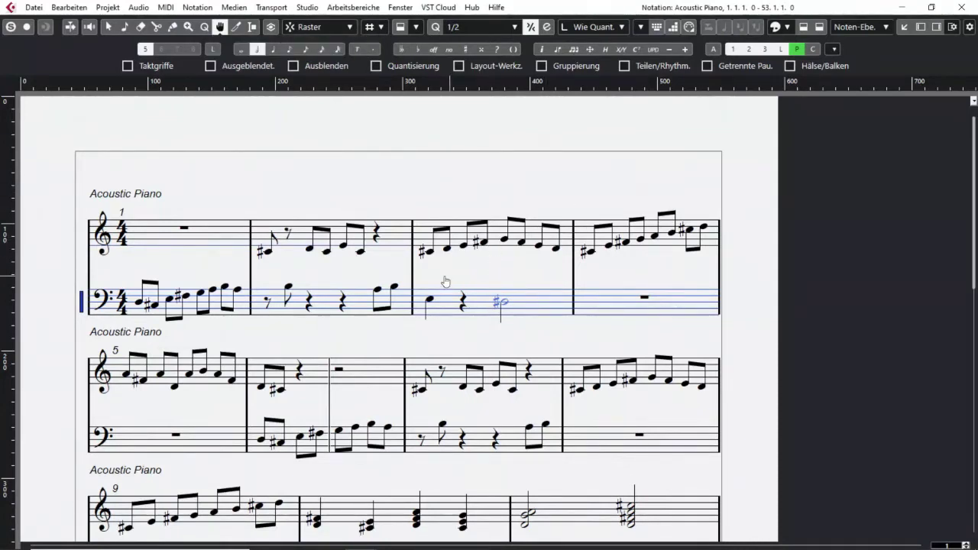
Move single objects in bar 2's treble staff: raise the start of the first beam and shift the quarter rest slightly right; return to Object Selection.
left_click(266, 253)
left_click_drag(268, 255, 314, 217)
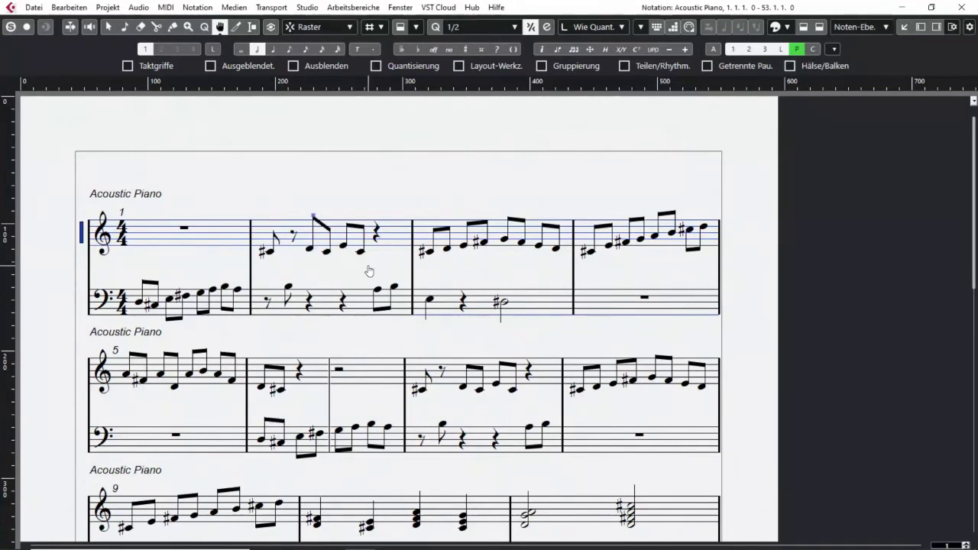
left_click_drag(378, 236, 384, 235)
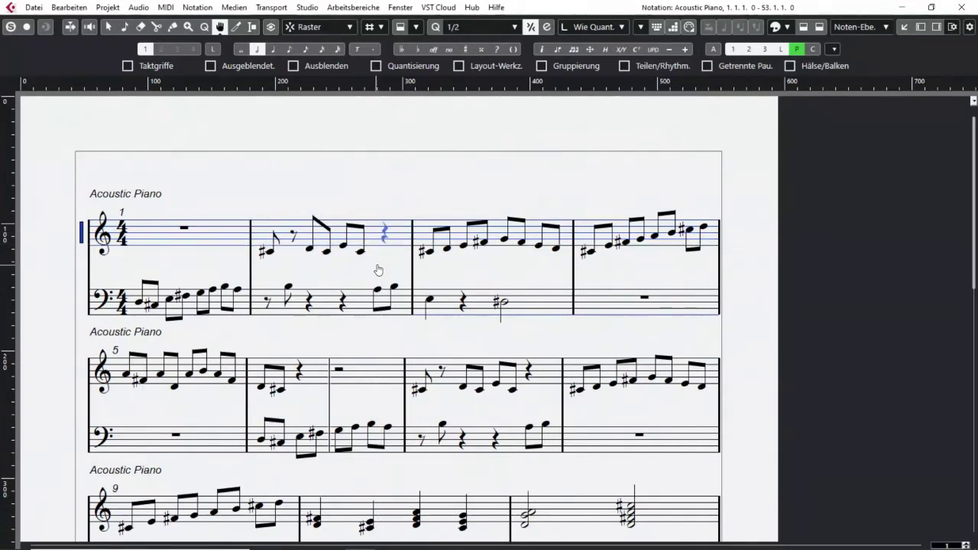
right_click(358, 179)
left_click(357, 181)
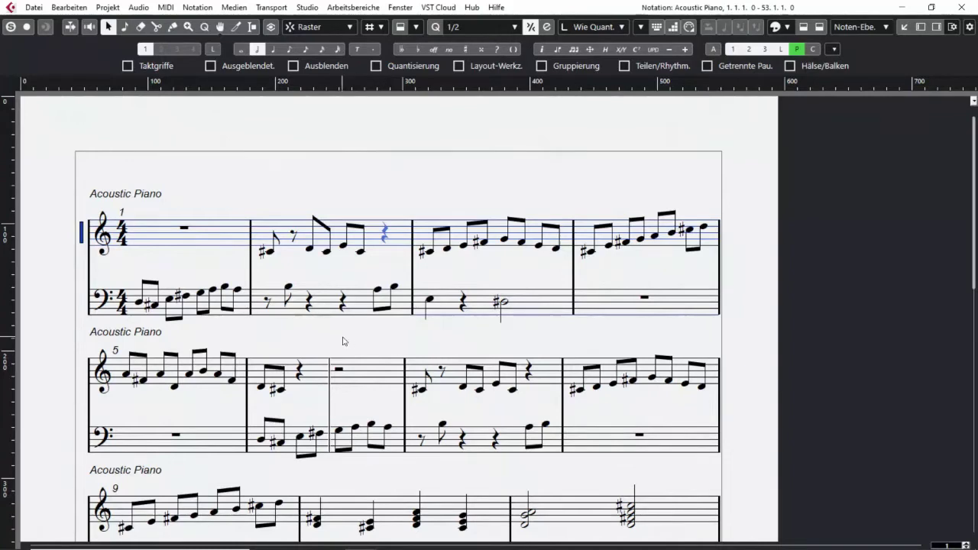
Set the layout tool to Noten und Kontext verschieben and shift bar 2's opening treble C-sharp right and back.
left_click(219, 30)
left_click(219, 30)
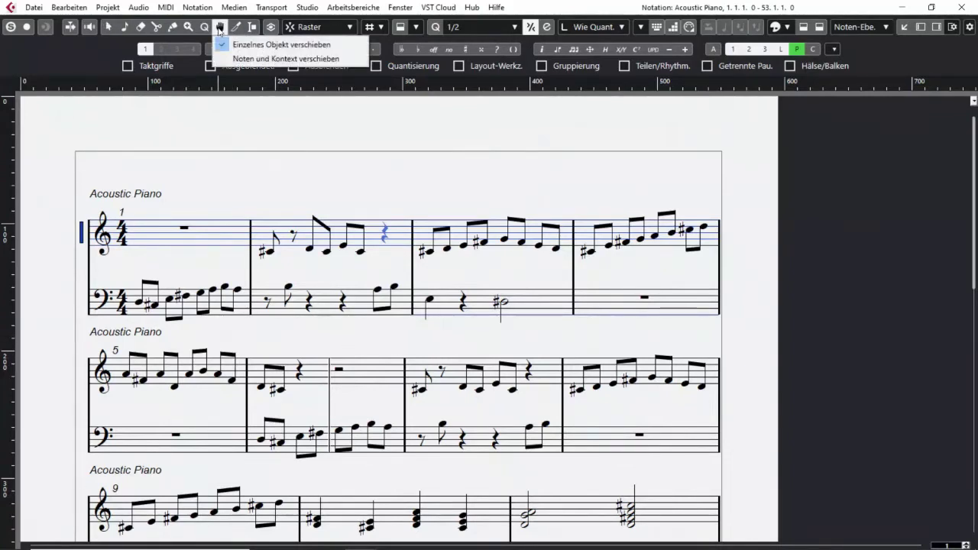
left_click(260, 58)
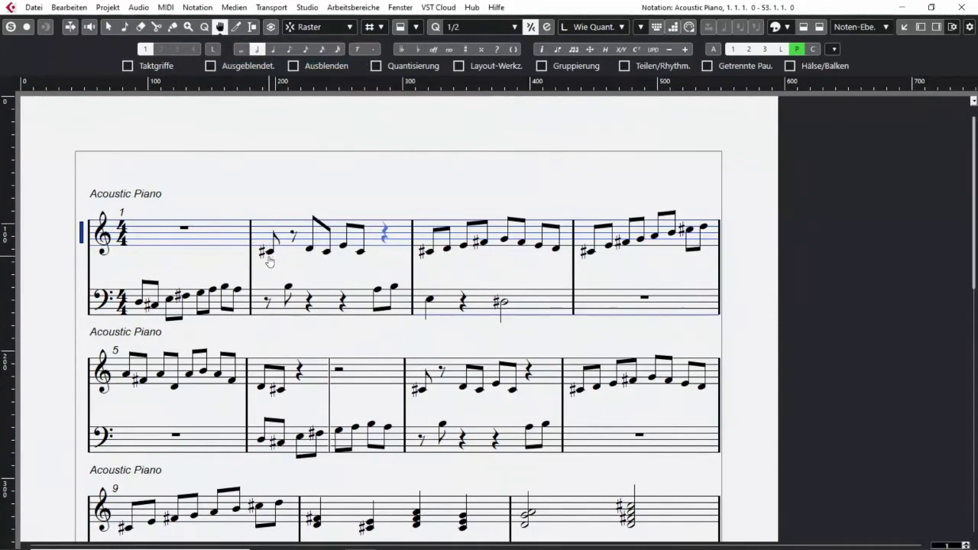
left_click_drag(269, 262, 281, 252)
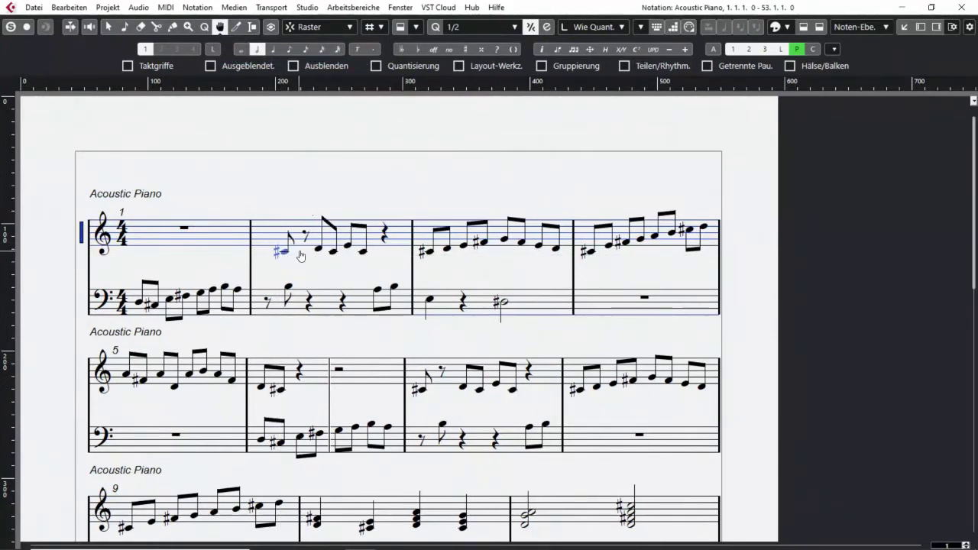
left_click(220, 29)
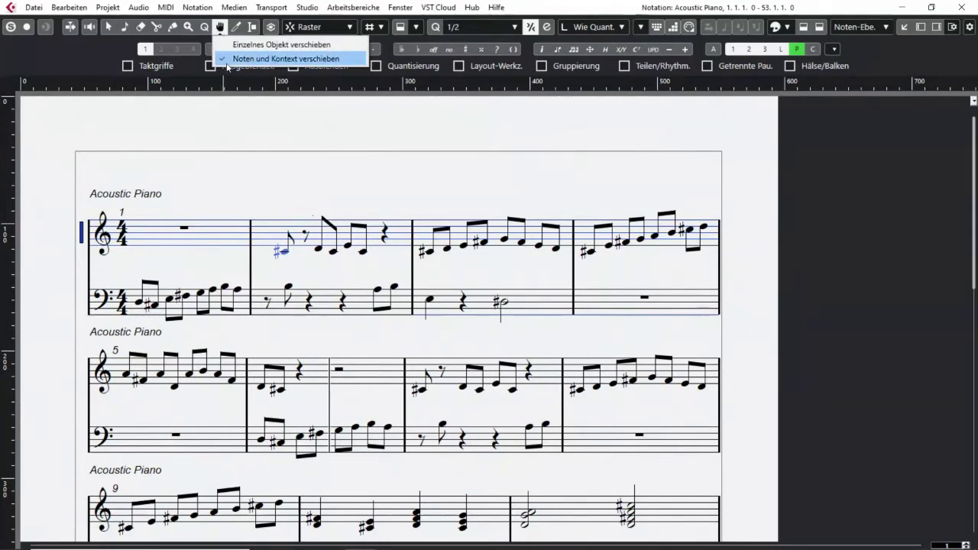
left_click(266, 185)
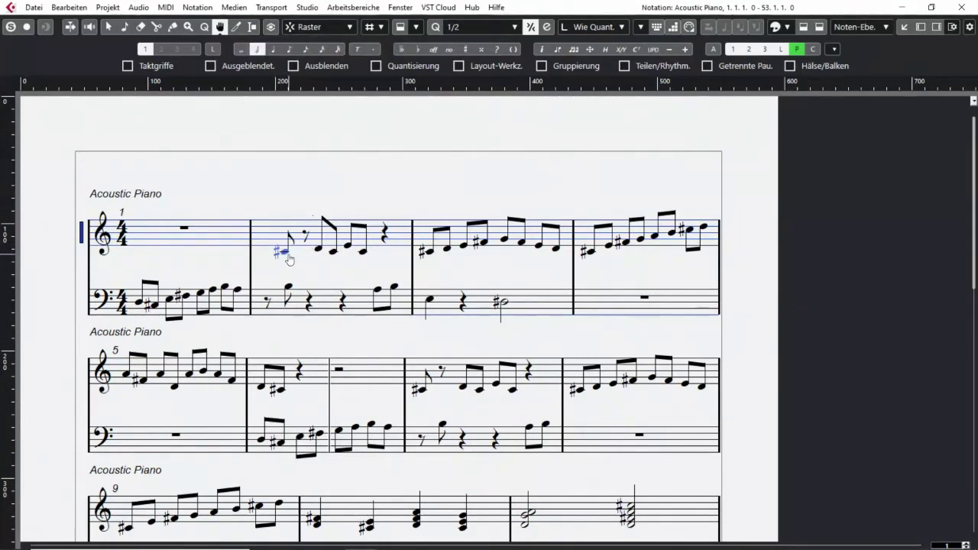
left_click_drag(279, 252, 269, 258)
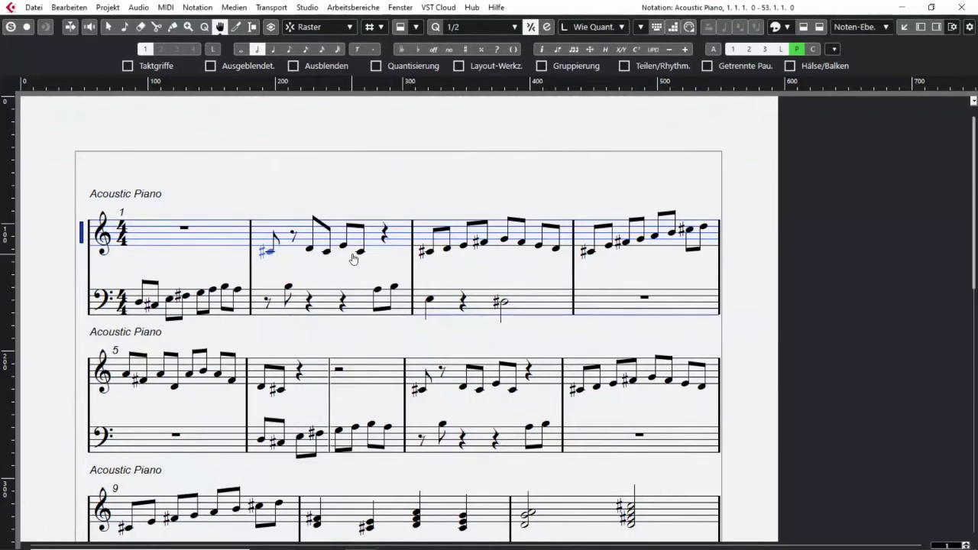
Try the Cut Notes and Select Export Range tools and return to Object Selection.
left_click(236, 27)
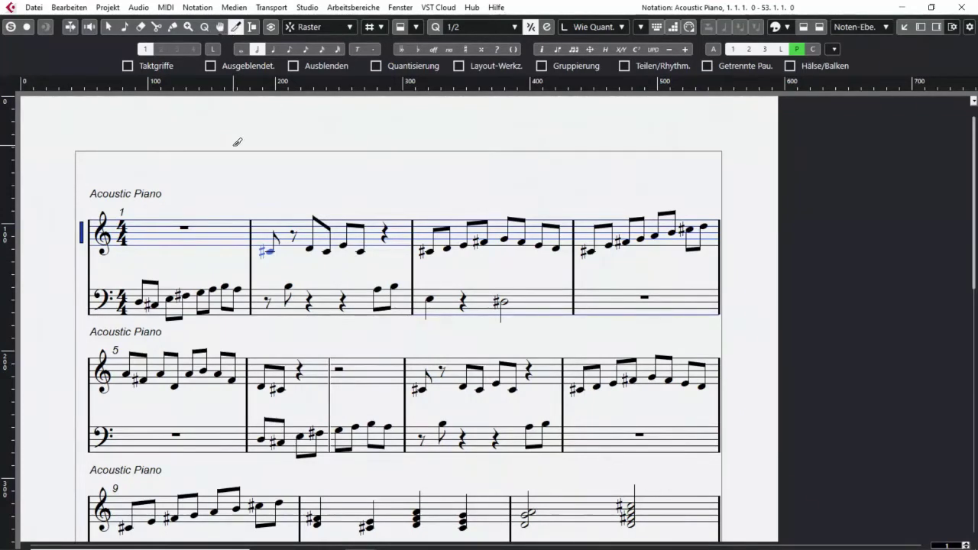
right_click(265, 159)
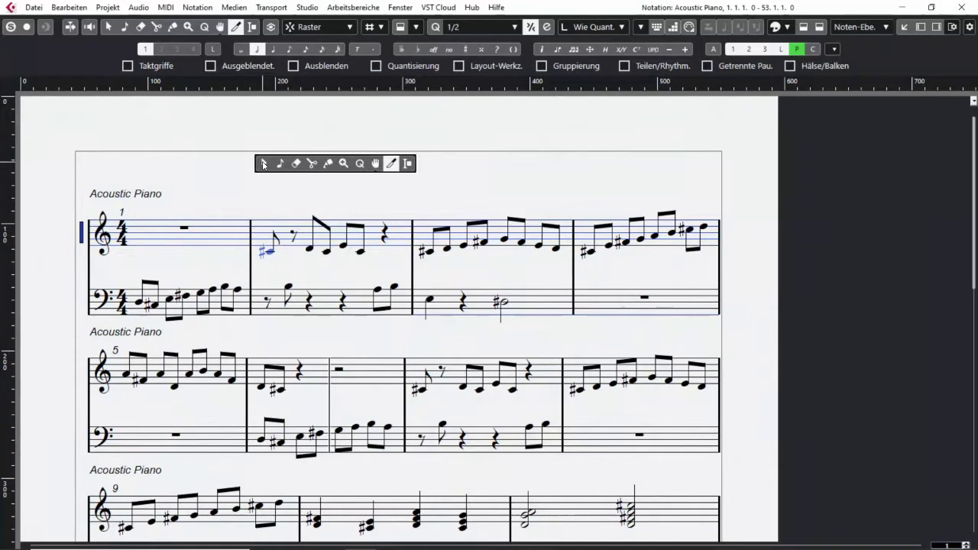
left_click(409, 167)
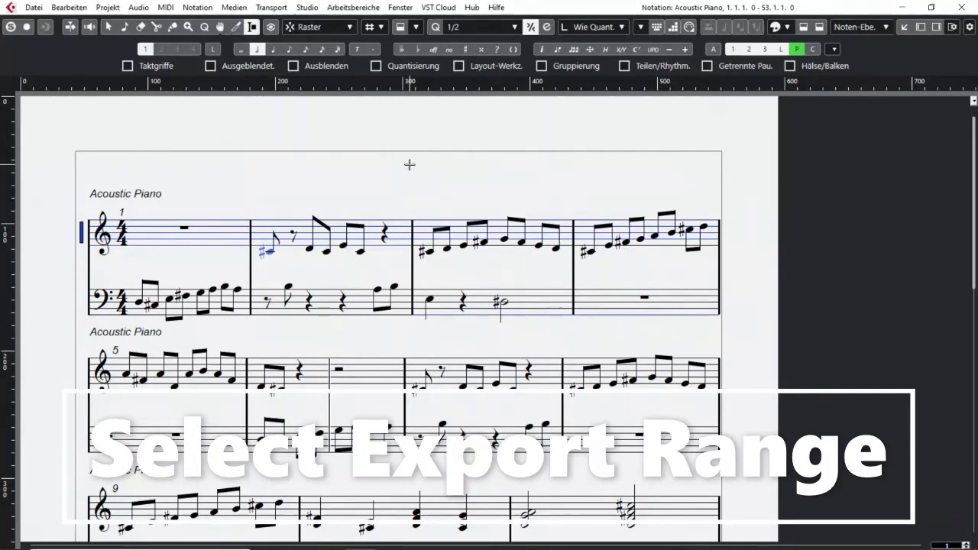
right_click(352, 174)
left_click(352, 176)
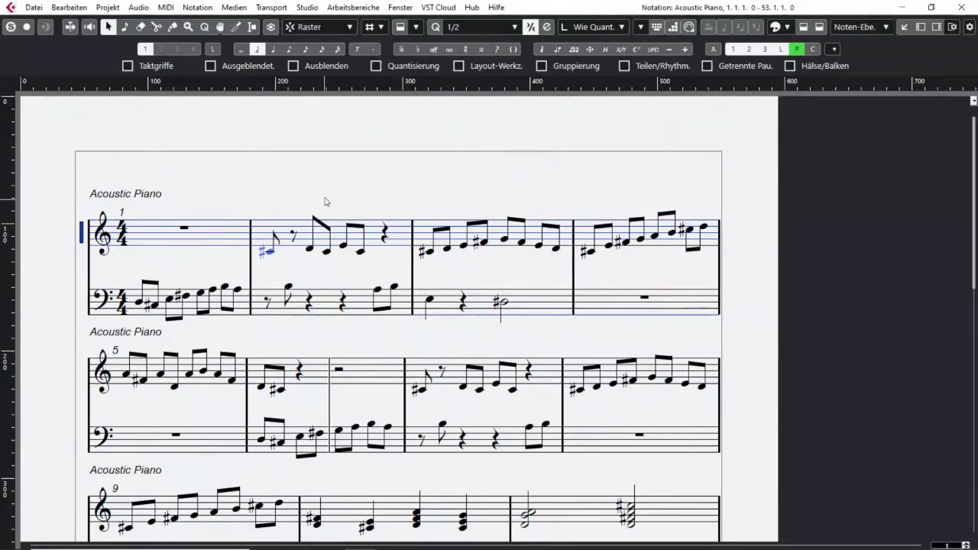
Use the Select Export Range tool to frame both staves of bars 2 and 3, aligning the frame's left edge with the bar line.
right_click(302, 191)
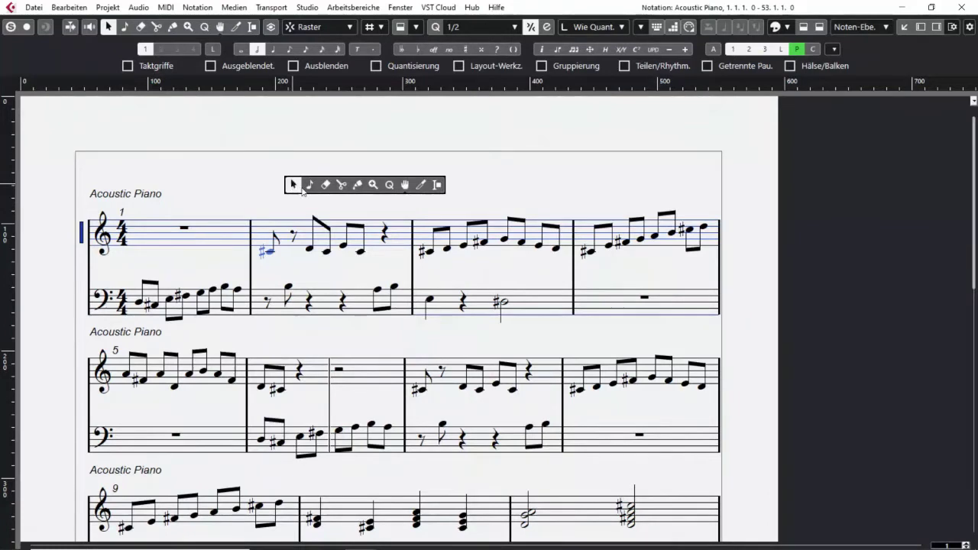
left_click(437, 184)
mouse_move(258, 201)
left_mouse_down()
mouse_move(573, 330)
mouse_move(649, 341)
mouse_move(573, 325)
left_mouse_up()
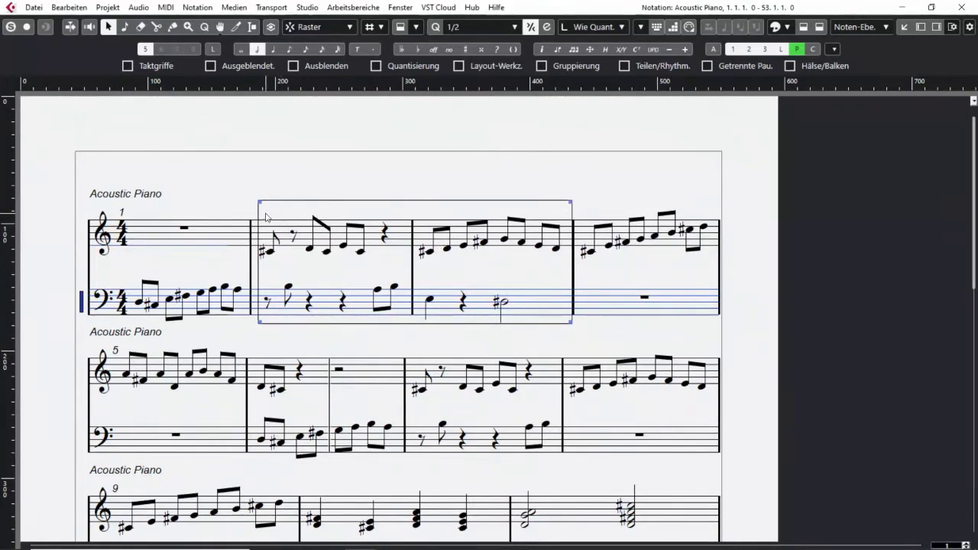
left_click_drag(262, 205, 255, 207)
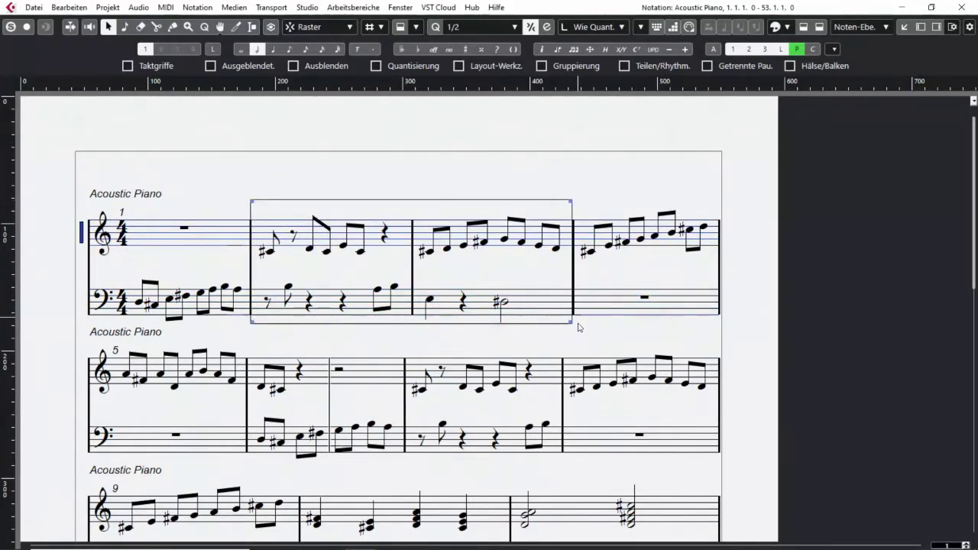
Reactivate the Select Export Range tool and switch back to Object Selection, clearing the frame around bars 2 and 3.
right_click(415, 159)
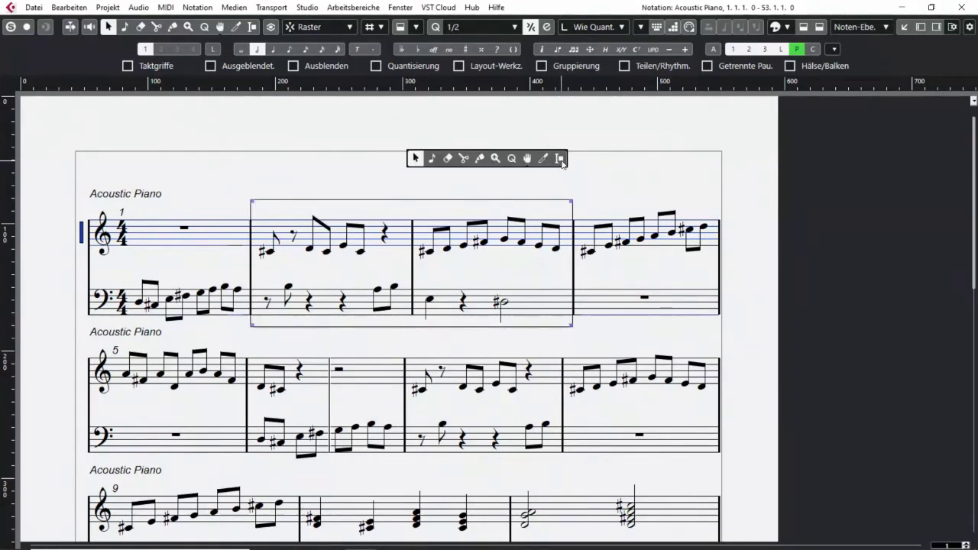
left_click(560, 159)
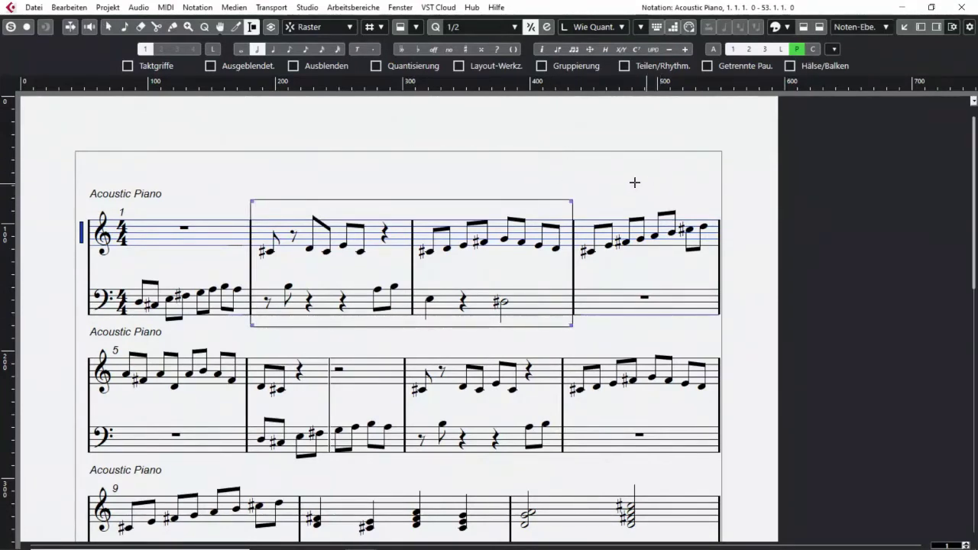
right_click(632, 183)
left_click(614, 183)
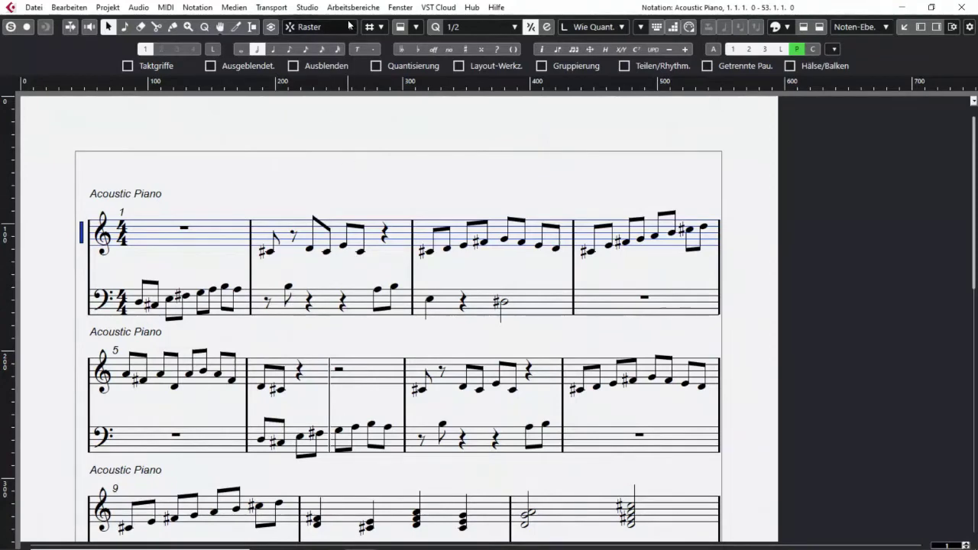
Examine the color options of the note editing overlay and the options that restrict event movement.
left_click(417, 26)
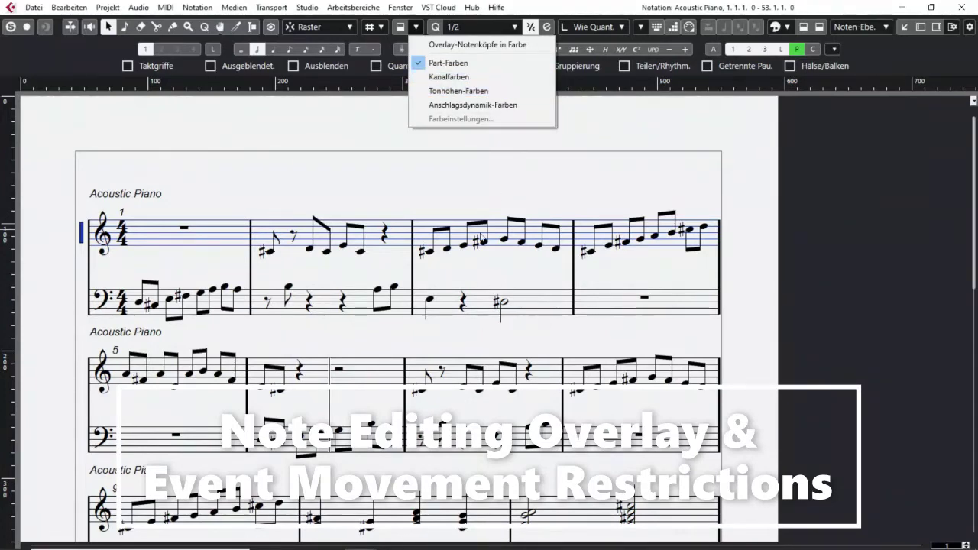
left_click(380, 27)
left_click(384, 180)
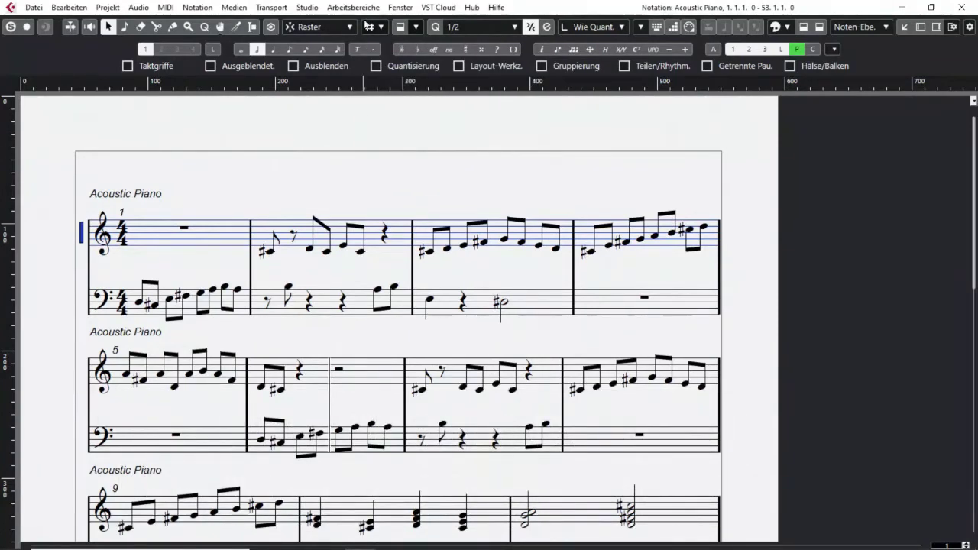
left_click(382, 28)
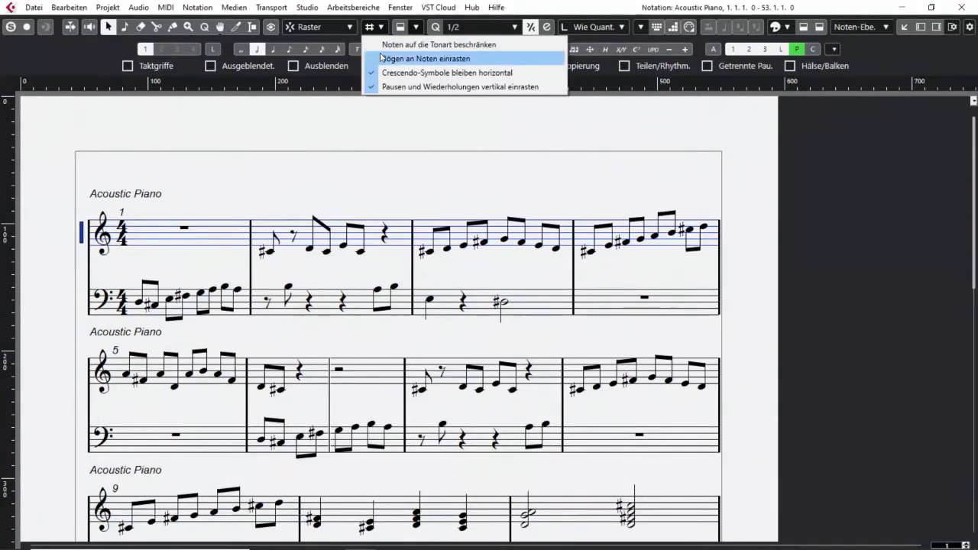
left_click(411, 207)
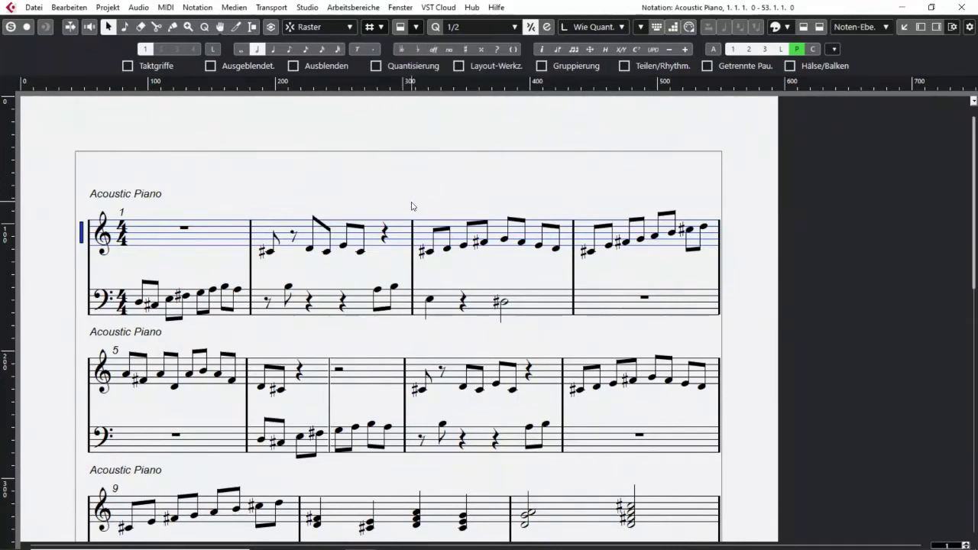
Look further down the score page and recheck the movement restriction options for crescendo symbols and rests.
scroll(388, 159, "down", 2)
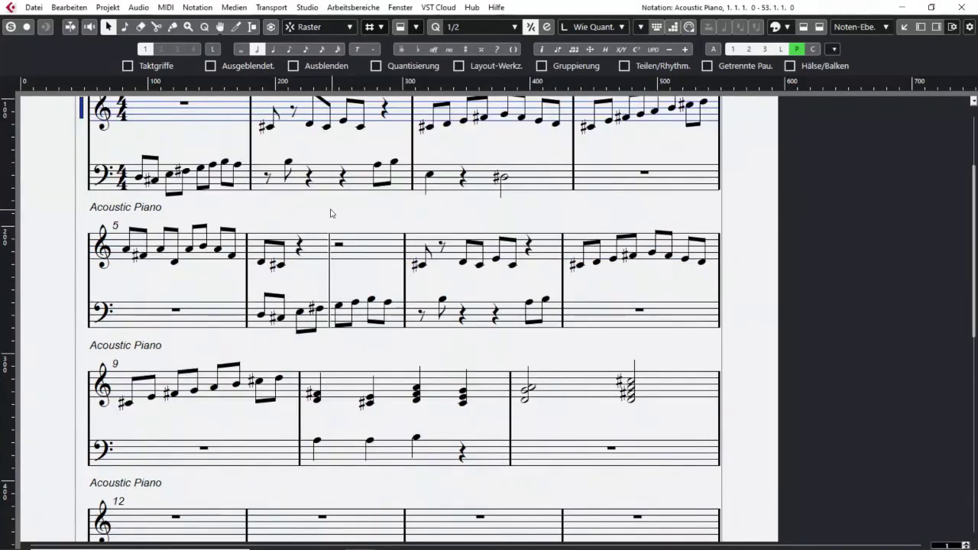
left_click_drag(974, 255, 966, 187)
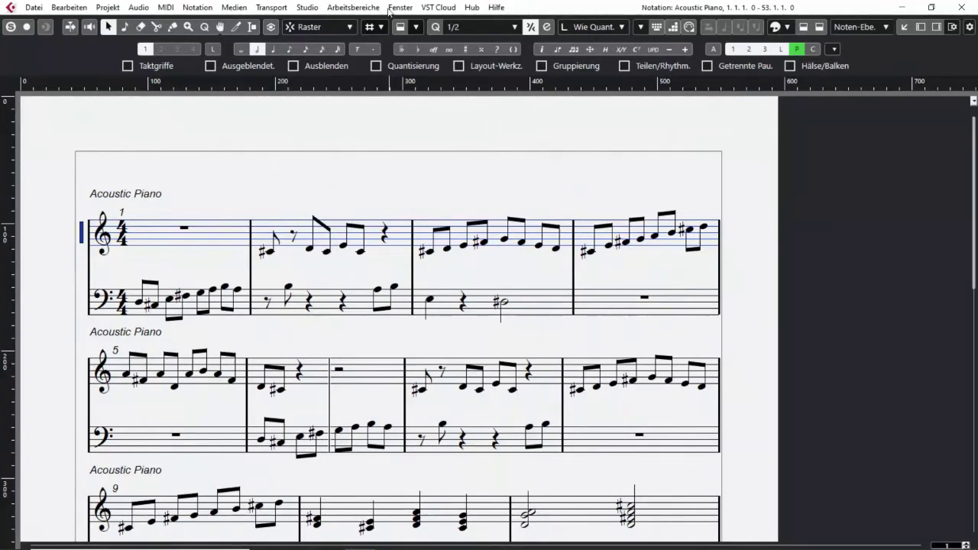
left_click(383, 31)
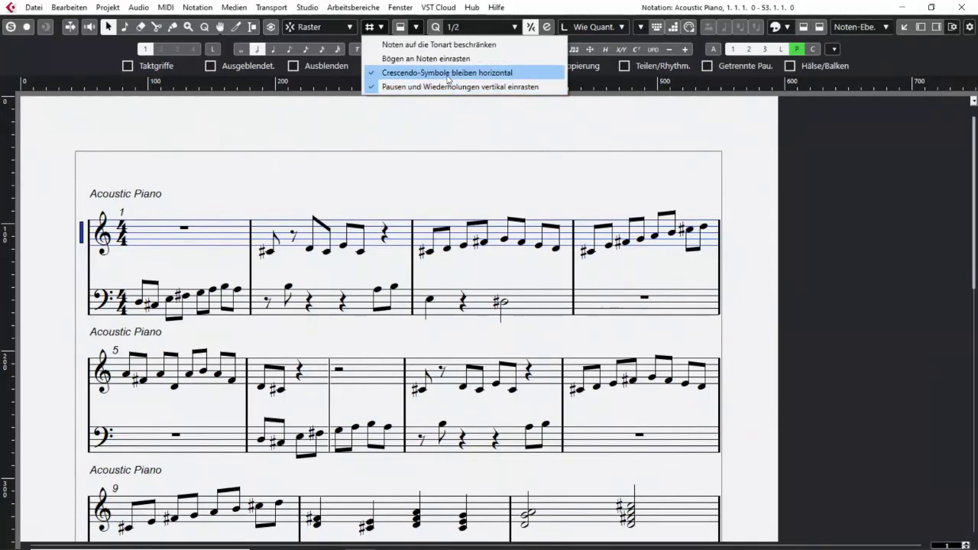
left_click(281, 199)
right_click(282, 199)
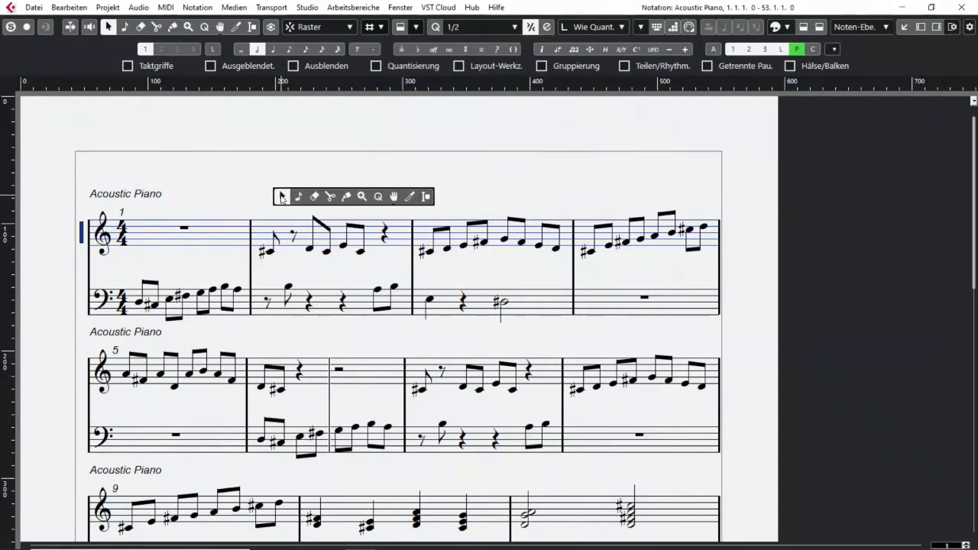
left_click(281, 200)
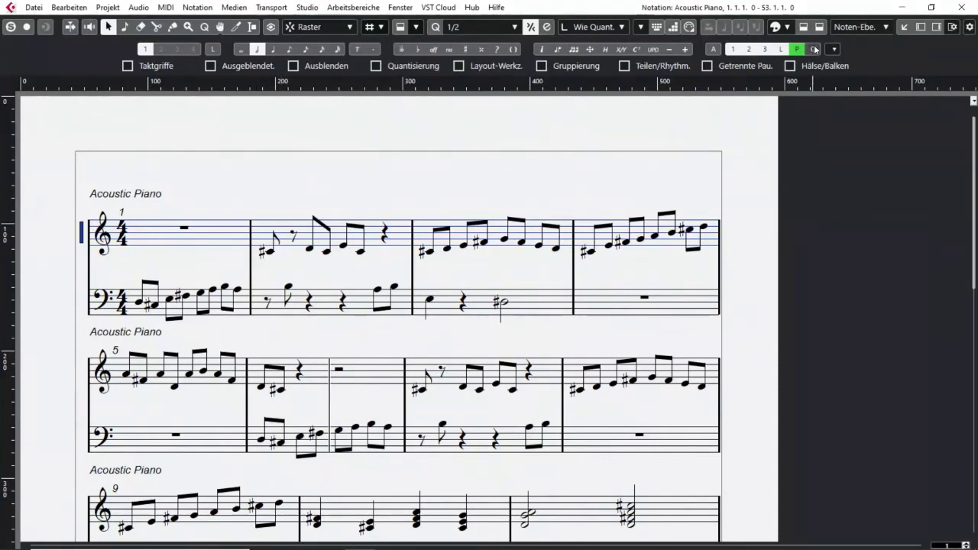
Show the notation symbols, draw a diminuendo hairpin above bar 2's treble staff and shorten it to end within the bar.
left_click(920, 26)
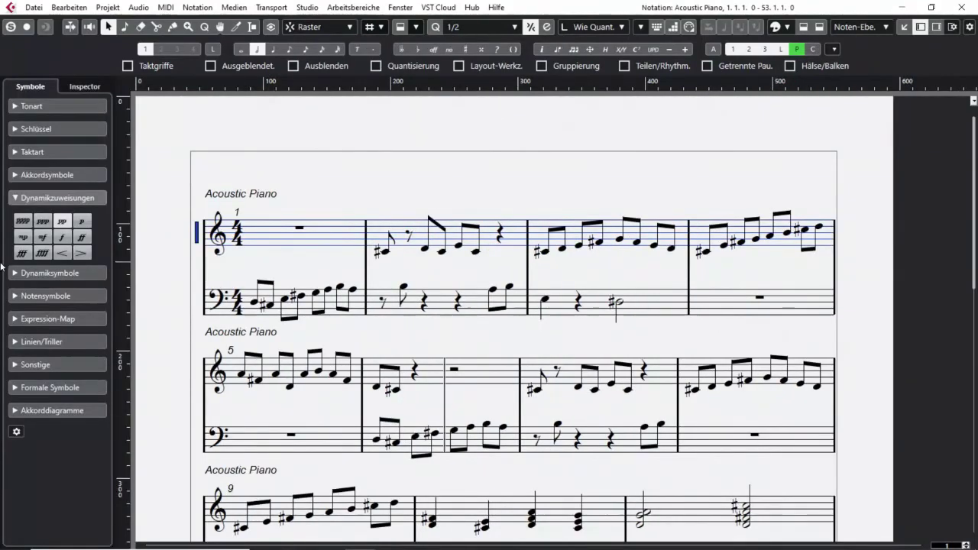
left_click(63, 260)
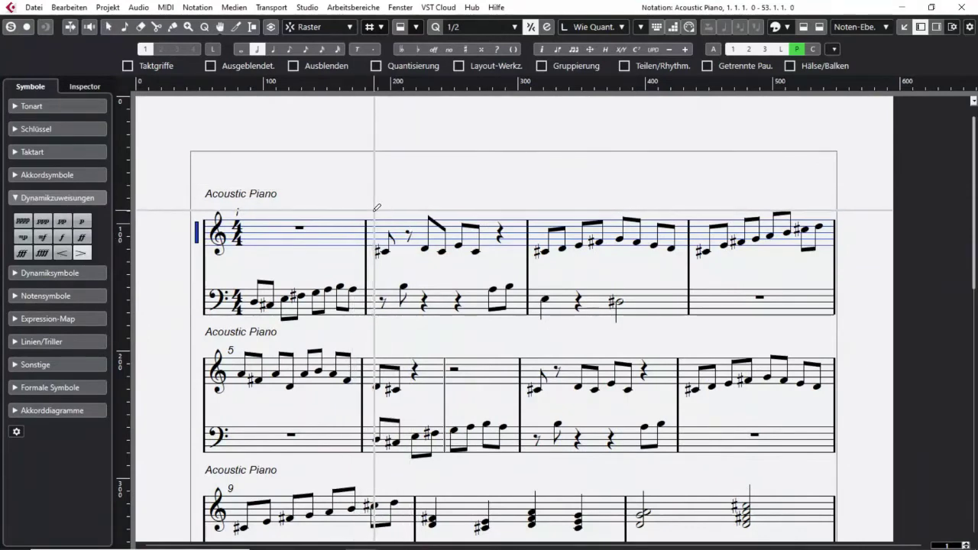
left_click_drag(375, 209, 537, 176)
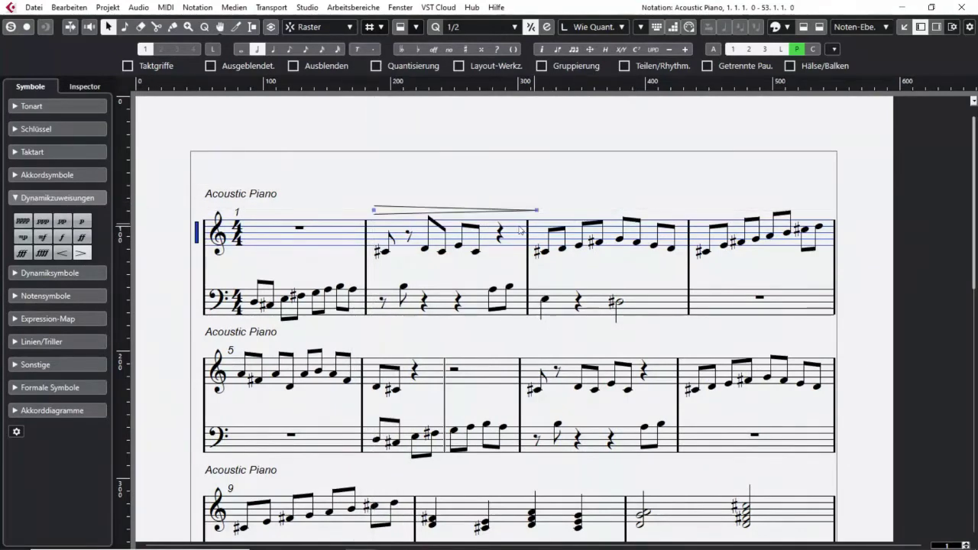
left_click_drag(537, 210, 516, 211)
Turn off Crescendo-Symbole bleiben horizontal and tilt the hairpin above bar 2 so that it slopes upward to the right.
left_click(380, 27)
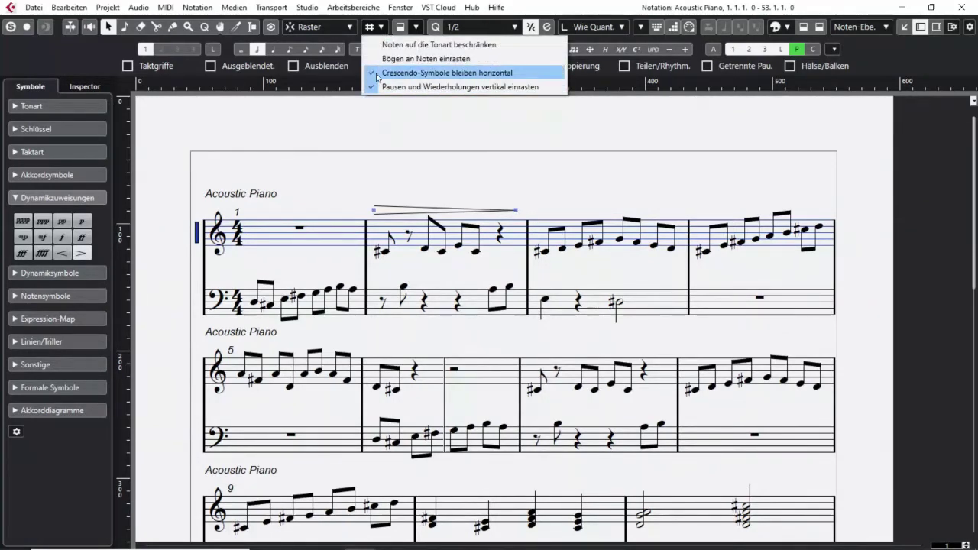
left_click(376, 77)
mouse_move(515, 212)
left_mouse_down()
mouse_move(513, 180)
mouse_move(513, 209)
left_mouse_up()
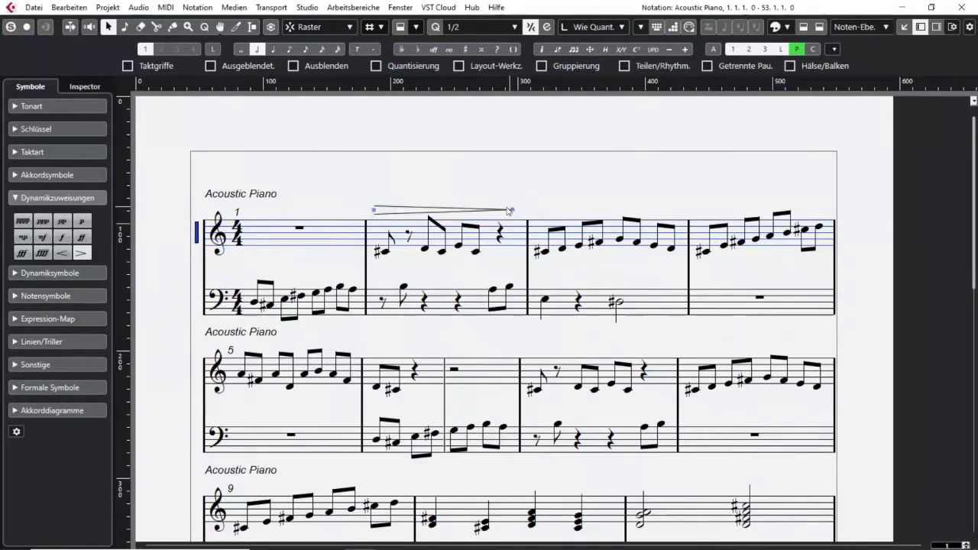
left_click_drag(374, 217, 373, 200)
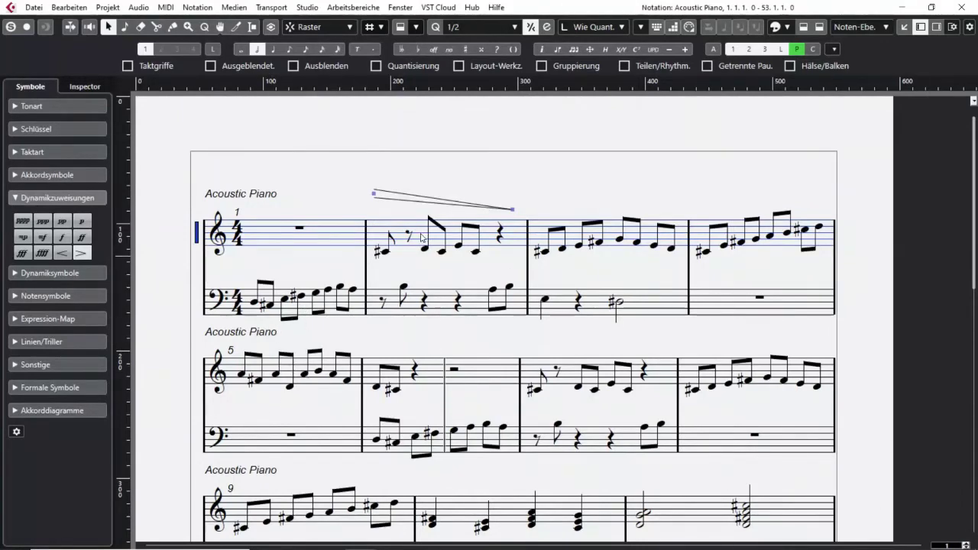
left_click_drag(374, 193, 446, 272)
left_click_drag(511, 270, 495, 162)
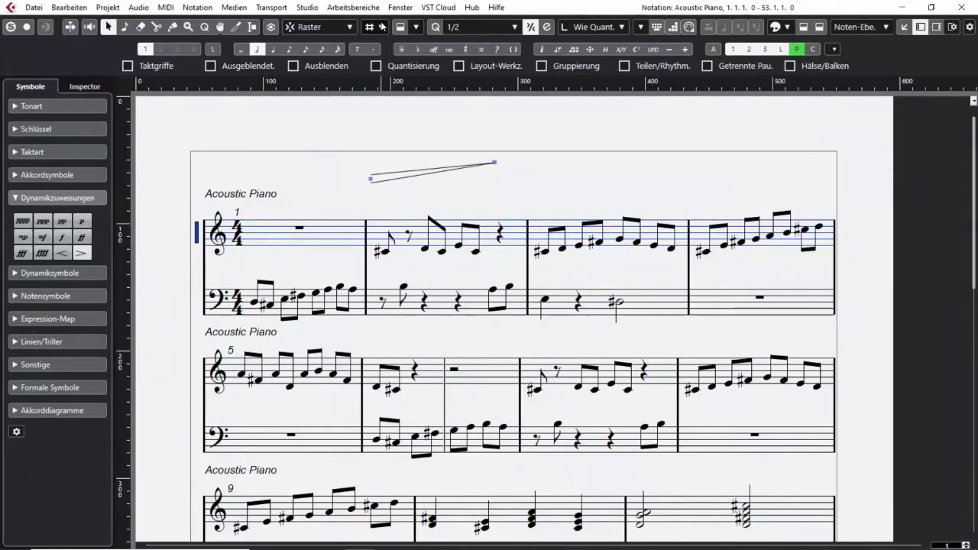
Turn Crescendo-Symbole bleiben horizontal back on, and level and remove the tilted hairpin above bar 2.
left_click(381, 27)
left_click(400, 74)
left_click_drag(495, 162, 492, 180)
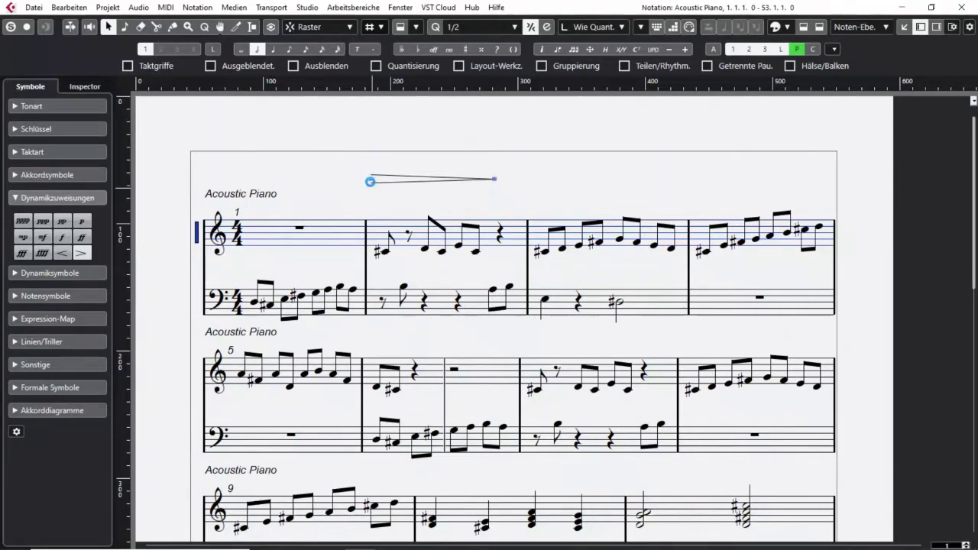
left_click_drag(371, 180, 666, 189)
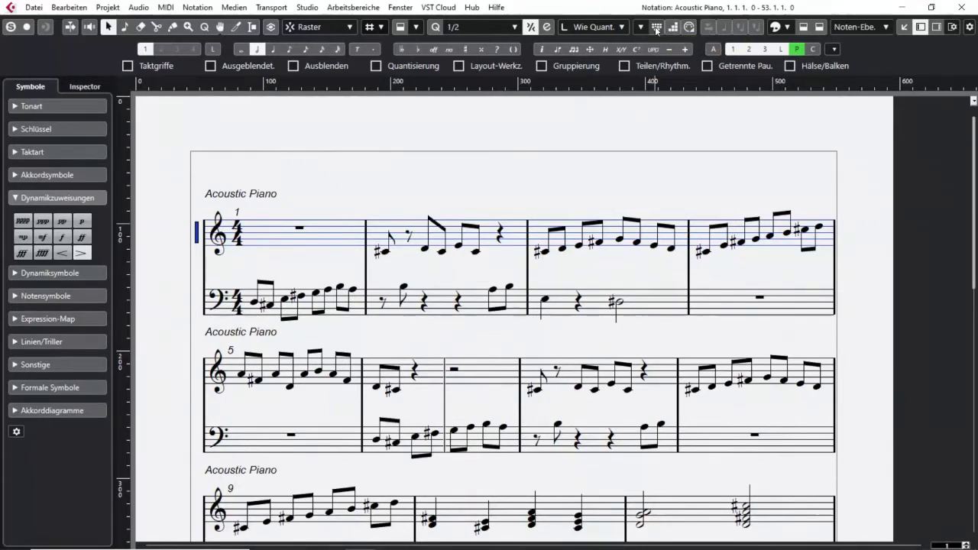
Turn on computer keyboard input and place the Virtual Keyboard in the empty space above the first system.
left_click(656, 29)
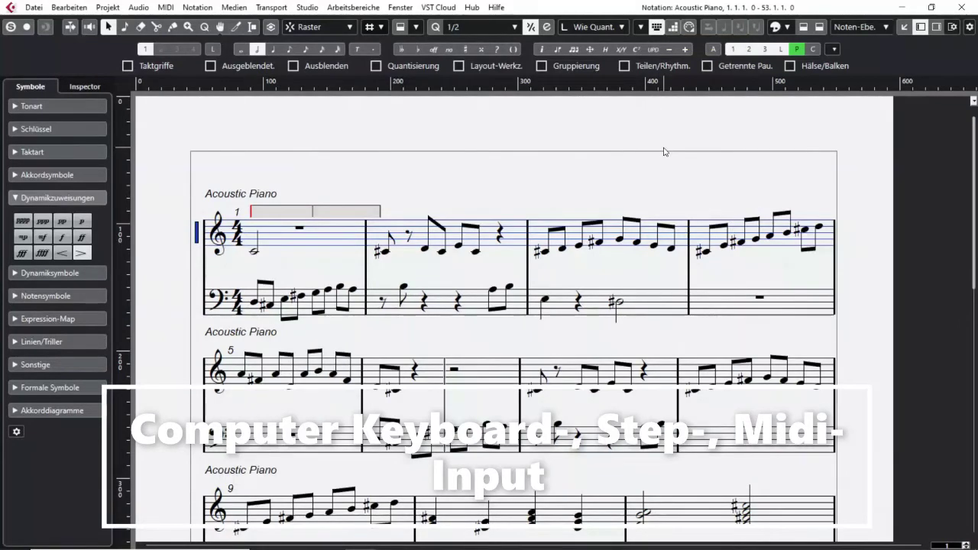
key("alt+k")
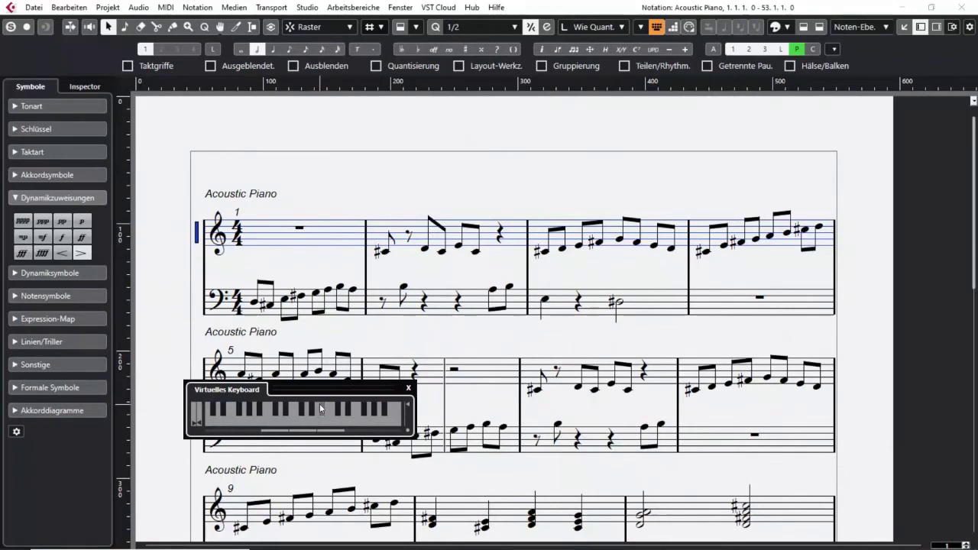
left_click_drag(328, 389, 536, 121)
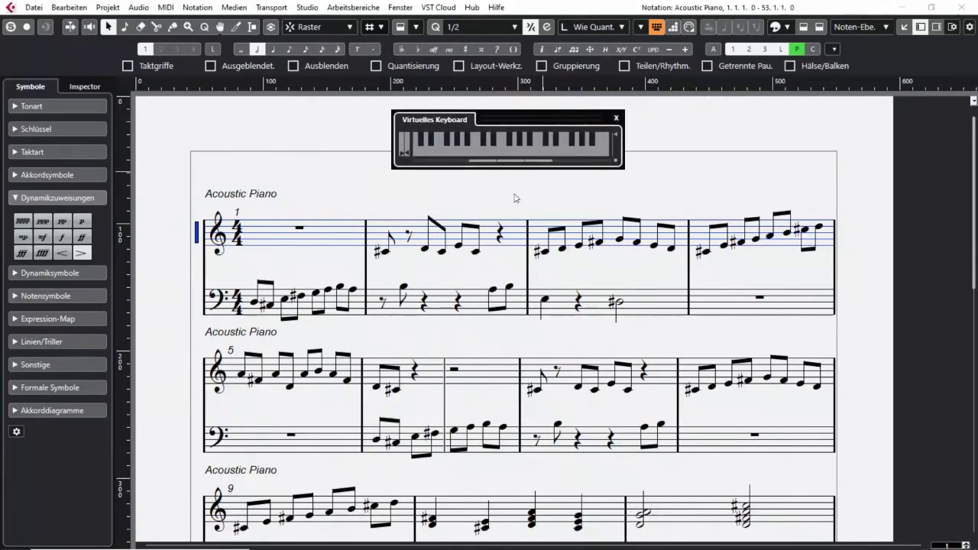
Switch the Virtual Keyboard to its computer-key layout and shift its octave range down and back up.
left_click(616, 162)
left_click(616, 162)
left_click(616, 162)
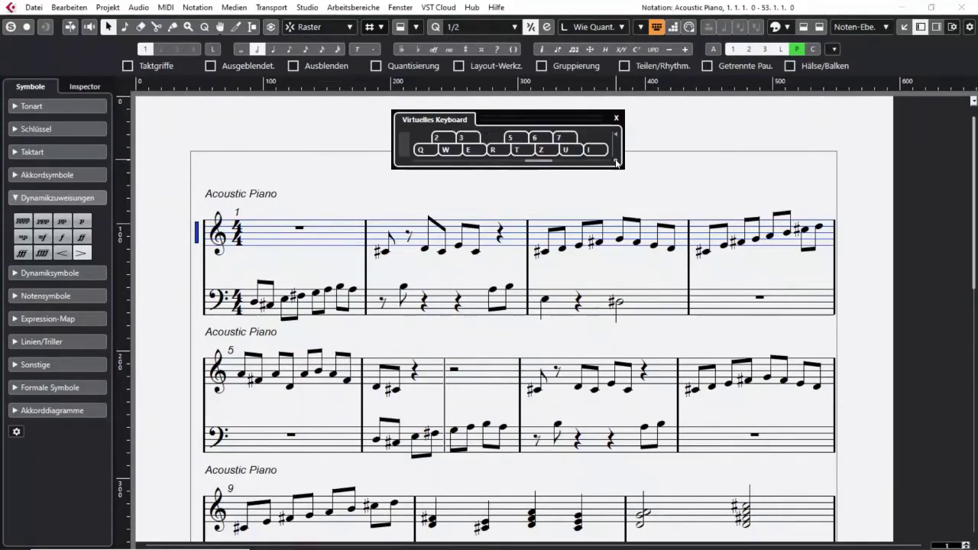
left_click(512, 163)
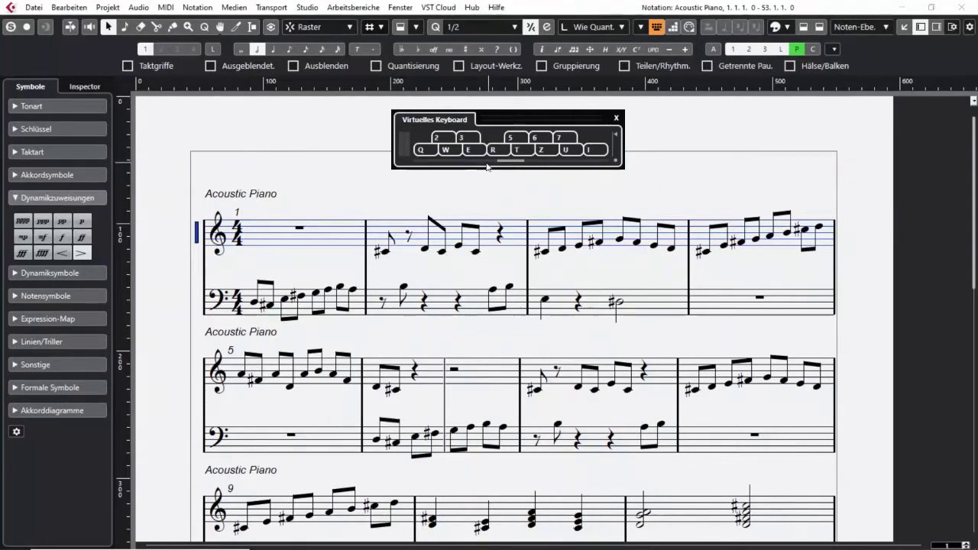
left_click(479, 162)
left_click(457, 161)
left_click(491, 162)
left_click(513, 162)
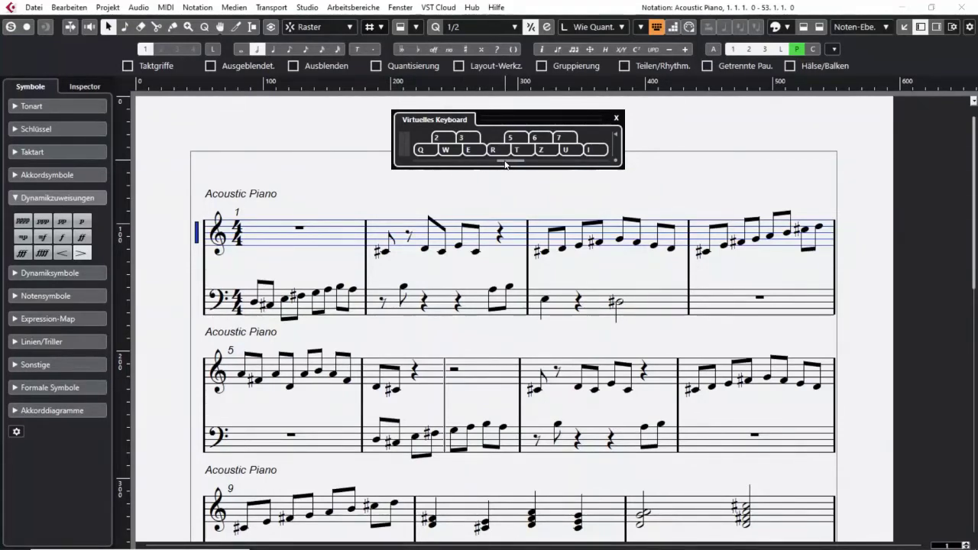
Switch the Virtual Keyboard to the piano layout and shift its range to the lowest, highest and middle octaves.
left_click(616, 161)
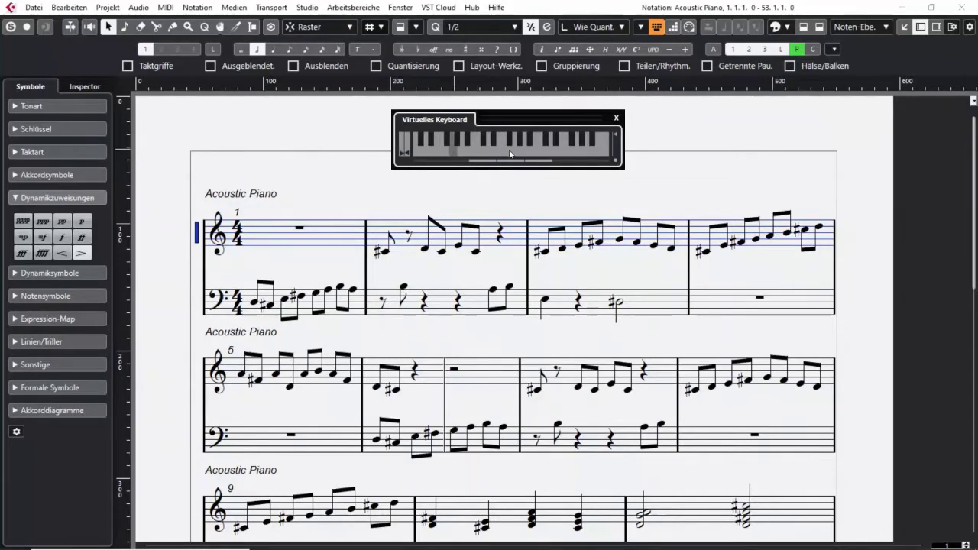
left_click(419, 162)
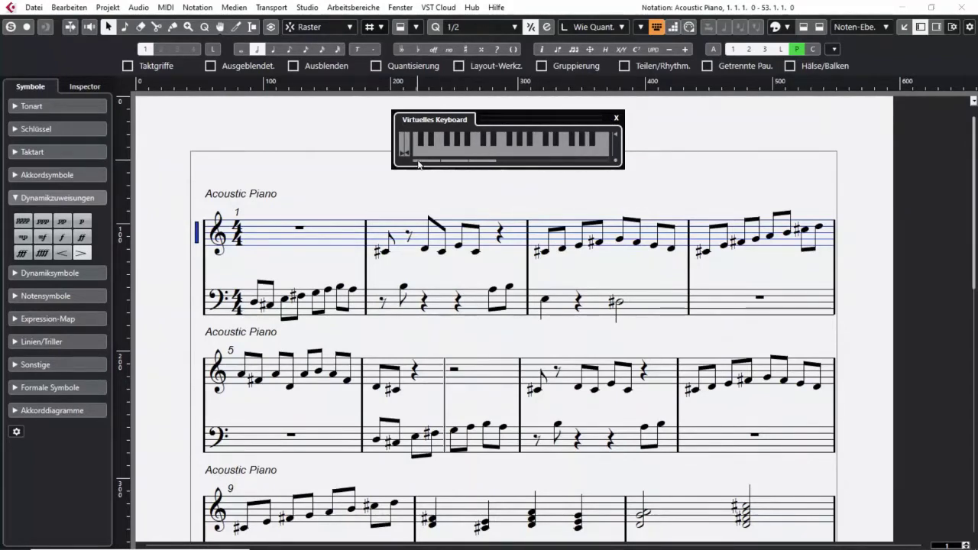
left_click_drag(500, 166, 611, 158)
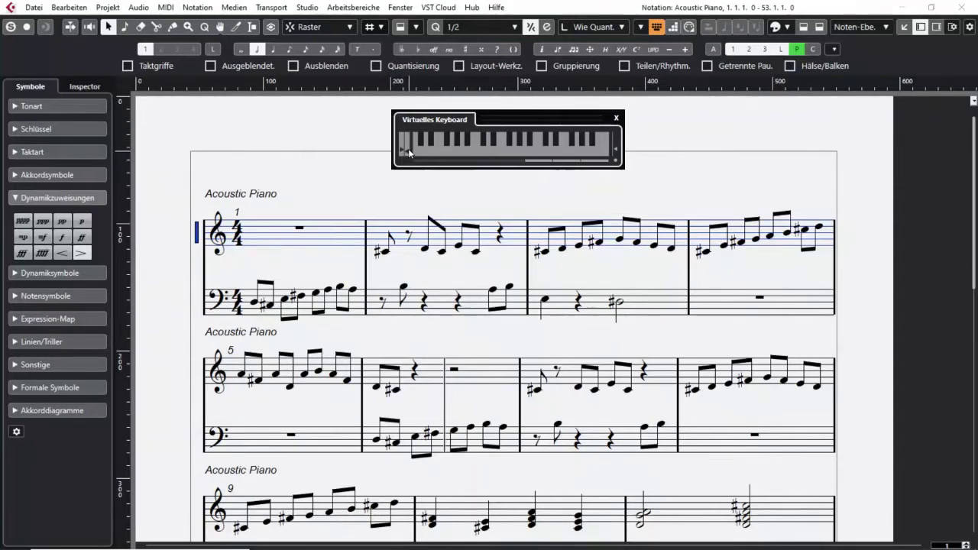
mouse_move(401, 155)
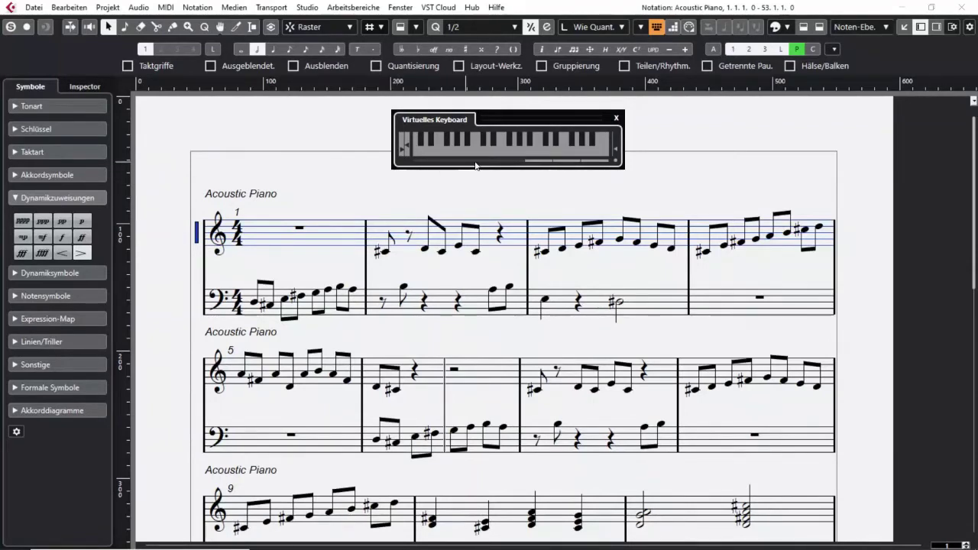
left_click(503, 161)
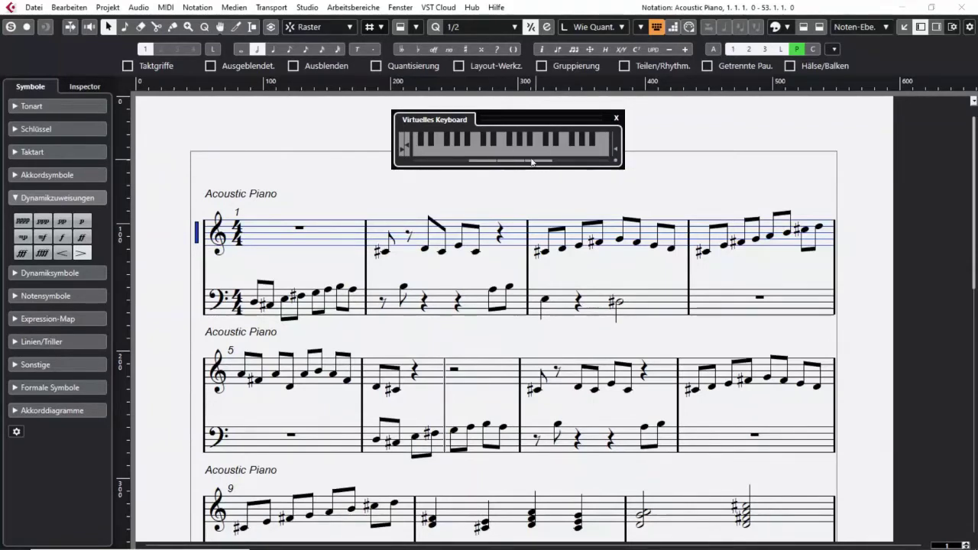
left_click(523, 156)
left_click(501, 156)
Return the Virtual Keyboard to the computer-key layout, close it and turn off computer keyboard input.
left_click(616, 161)
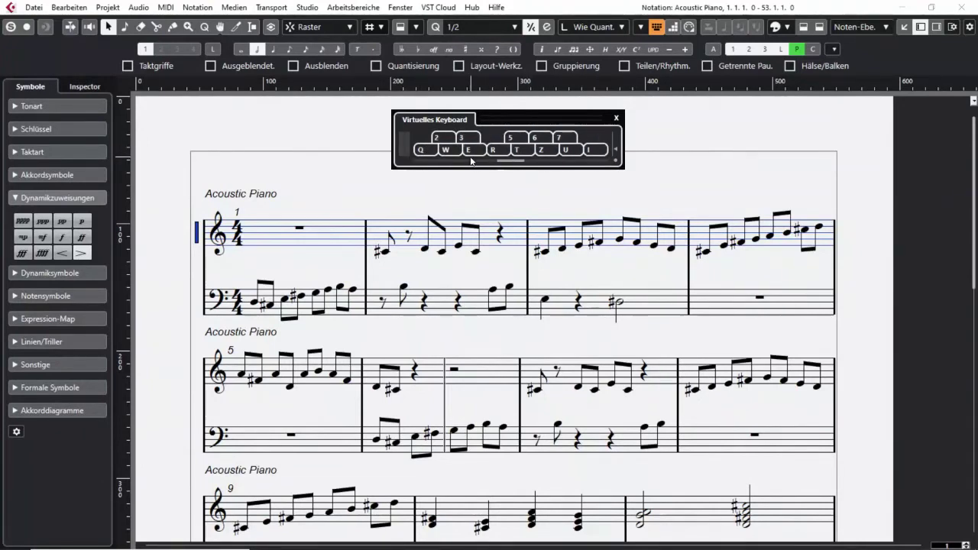
left_click(617, 119)
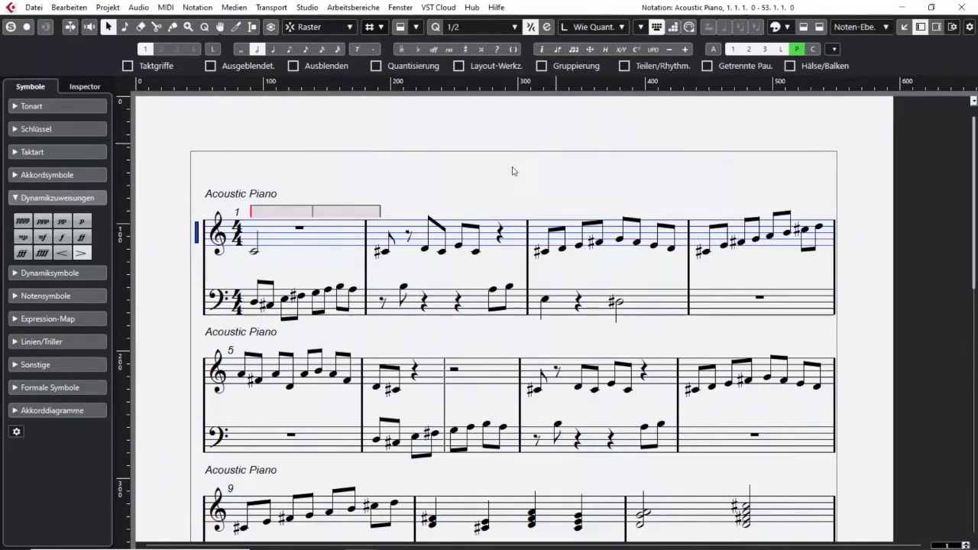
left_click(658, 29)
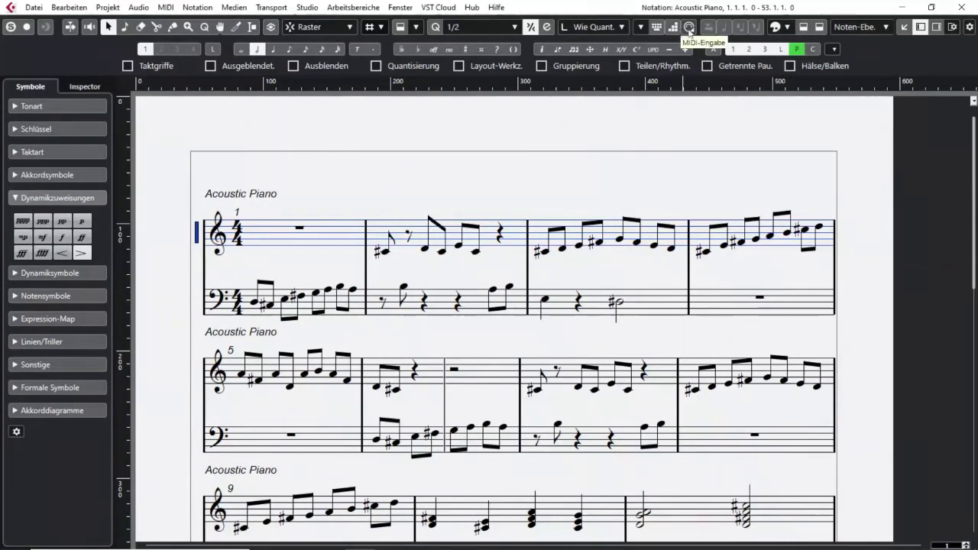
Assign the event color Color 3 to all notes in bar 3 of the treble staff.
left_click(788, 28)
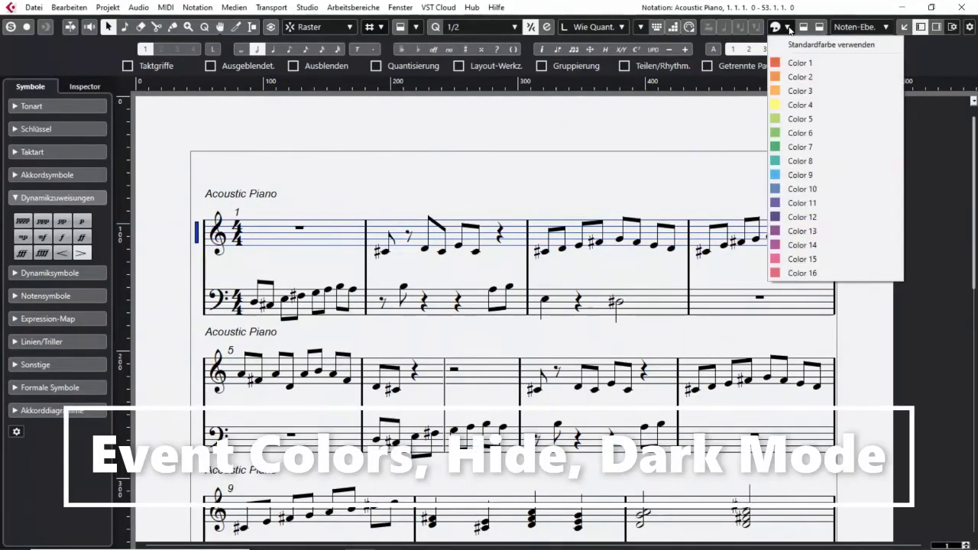
left_click(626, 191)
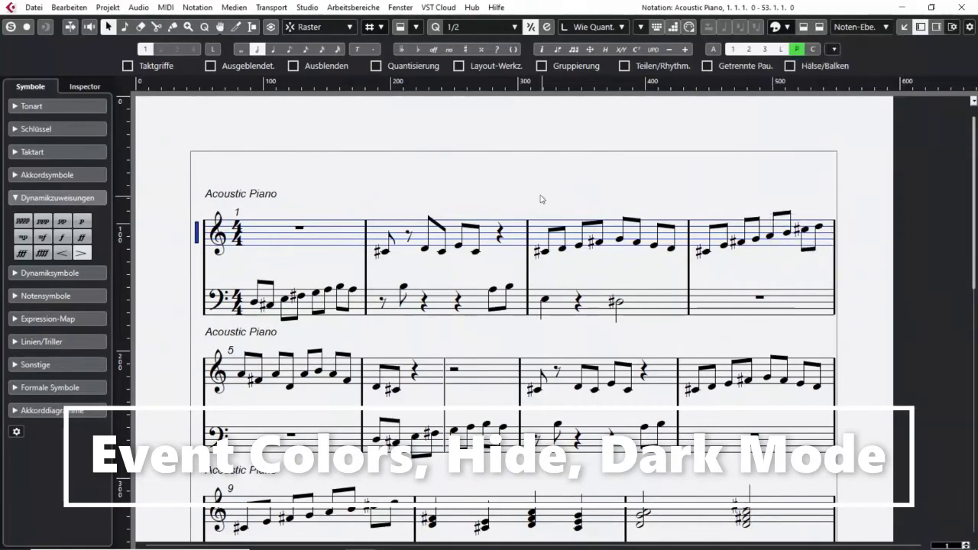
left_click_drag(537, 194, 687, 279)
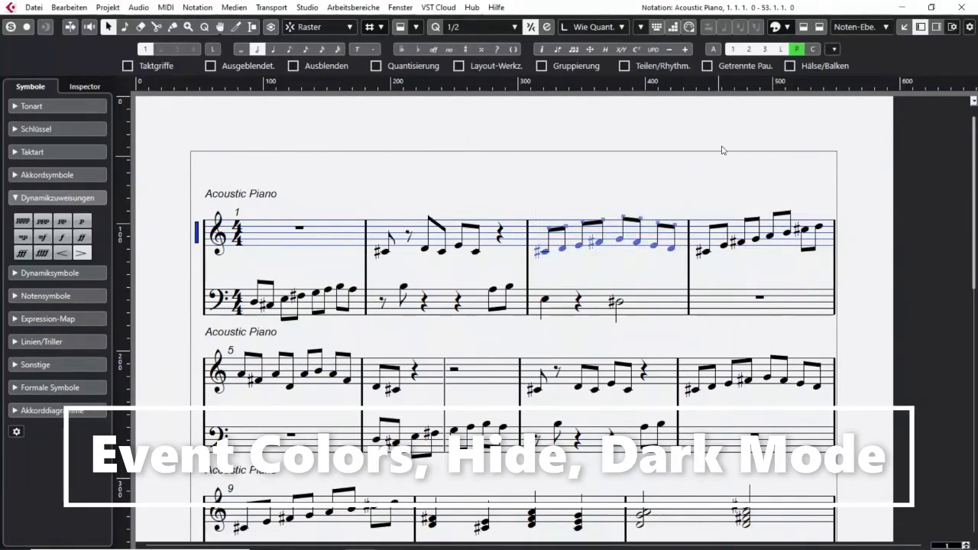
left_click(786, 31)
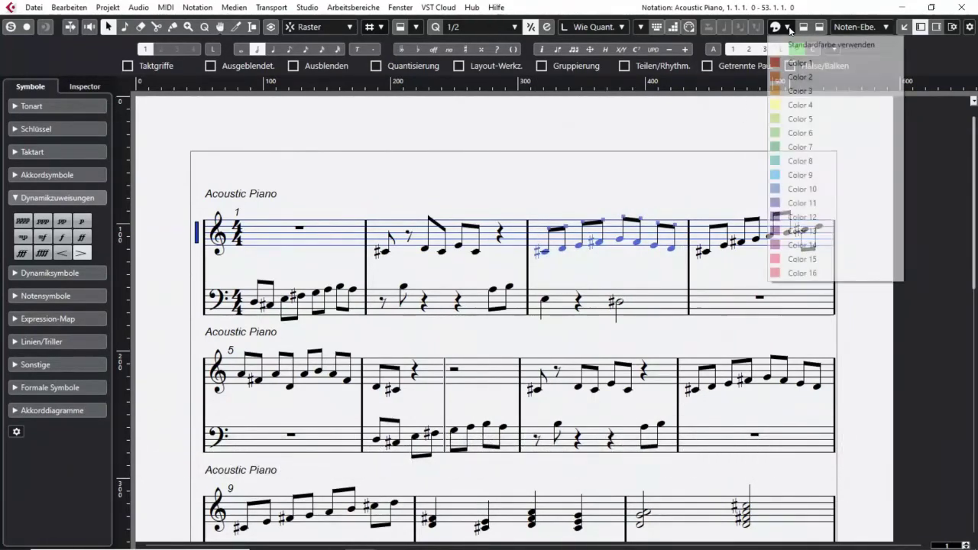
left_click(795, 90)
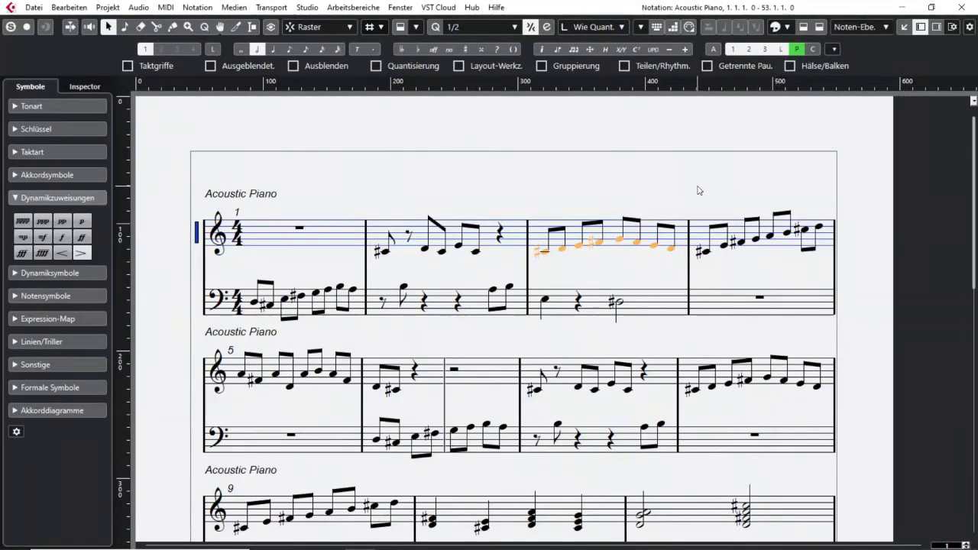
Assign the event color Color 6 to all notes in bar 4 of the treble staff.
left_click_drag(698, 191, 829, 271)
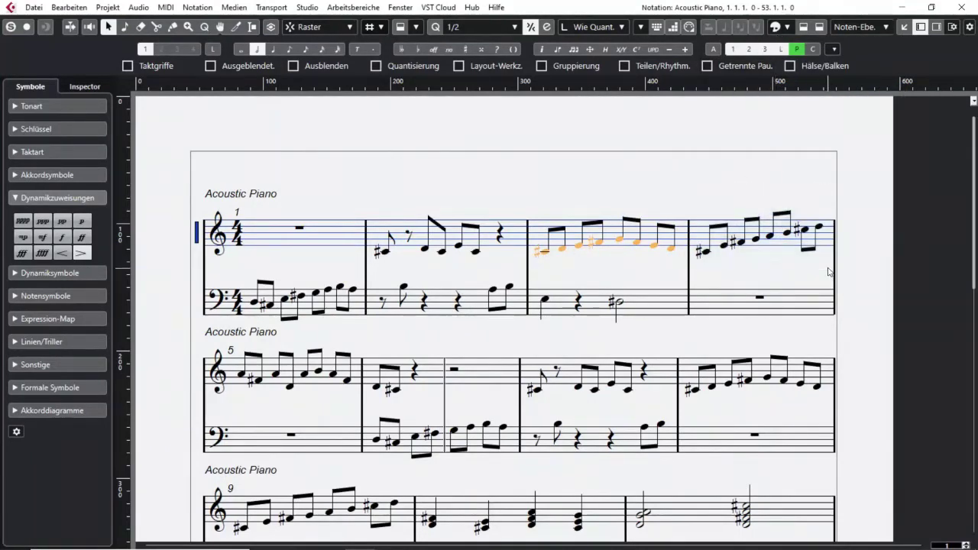
left_click(785, 27)
left_click(798, 132)
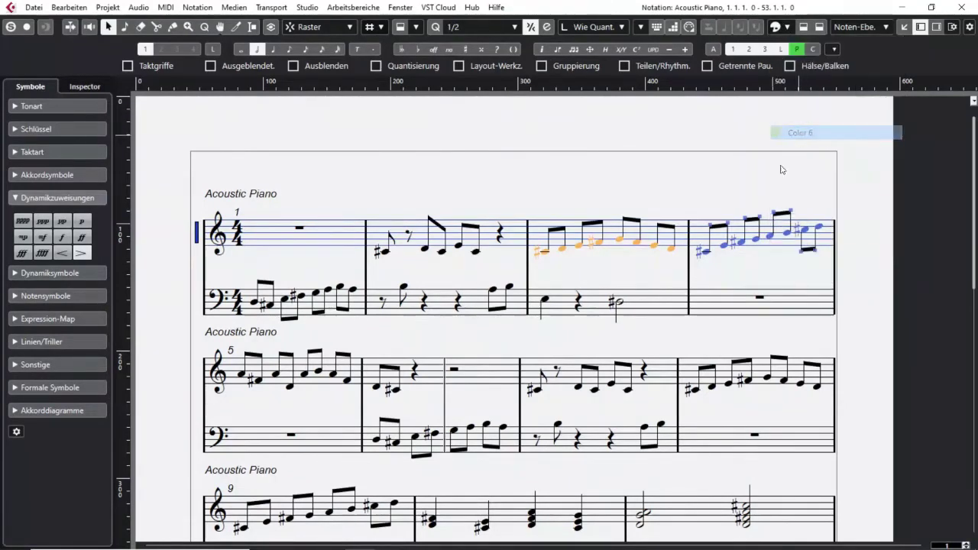
left_click(767, 264)
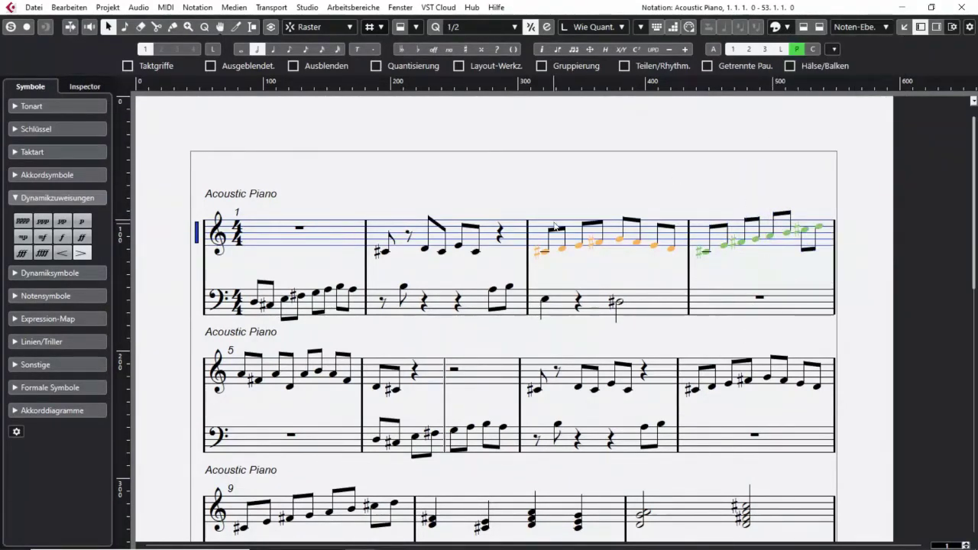
Hide the event colors of the notes in the score and show them again.
left_click(805, 28)
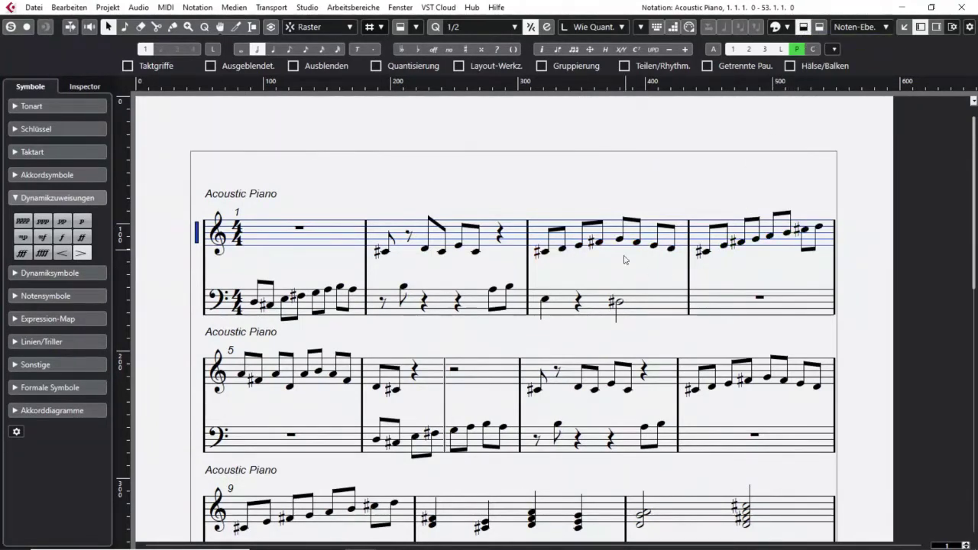
left_click(804, 27)
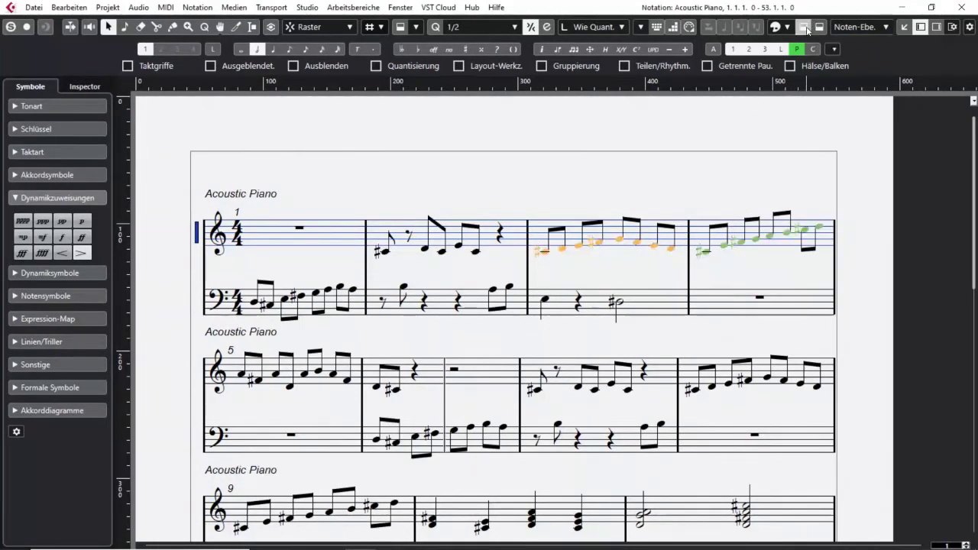
left_click(807, 30)
left_click(807, 30)
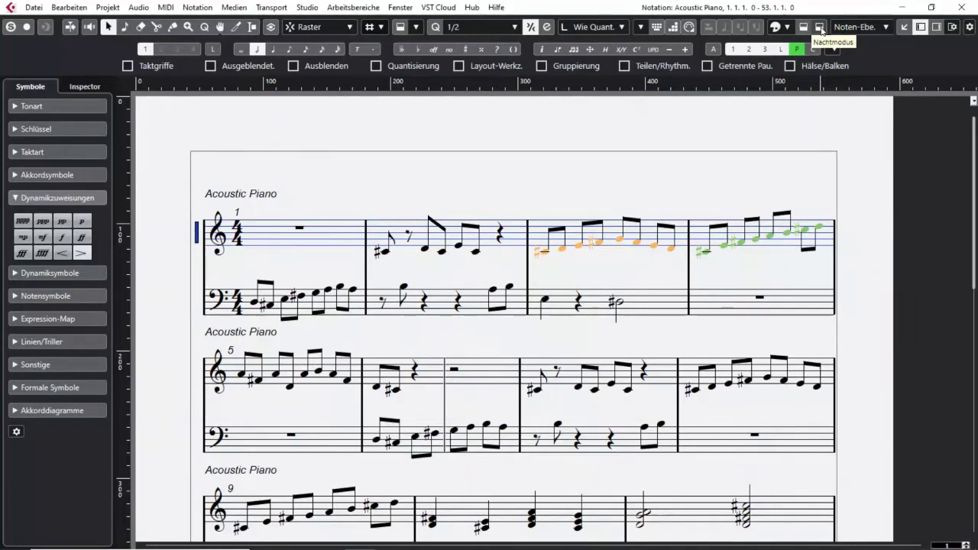
Turn on Nachtmodus for the score and look over the page in the dark display.
left_click(820, 28)
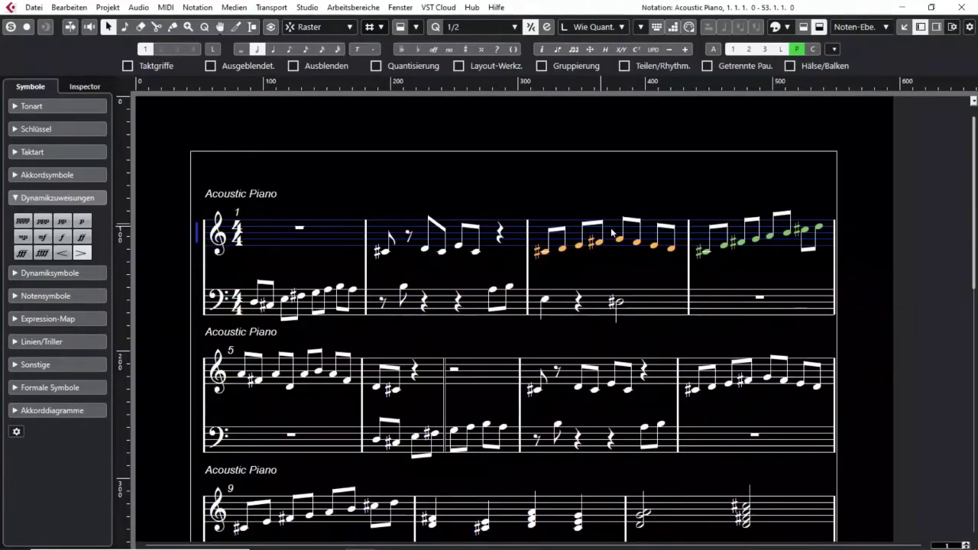
scroll(614, 191, "down", 3)
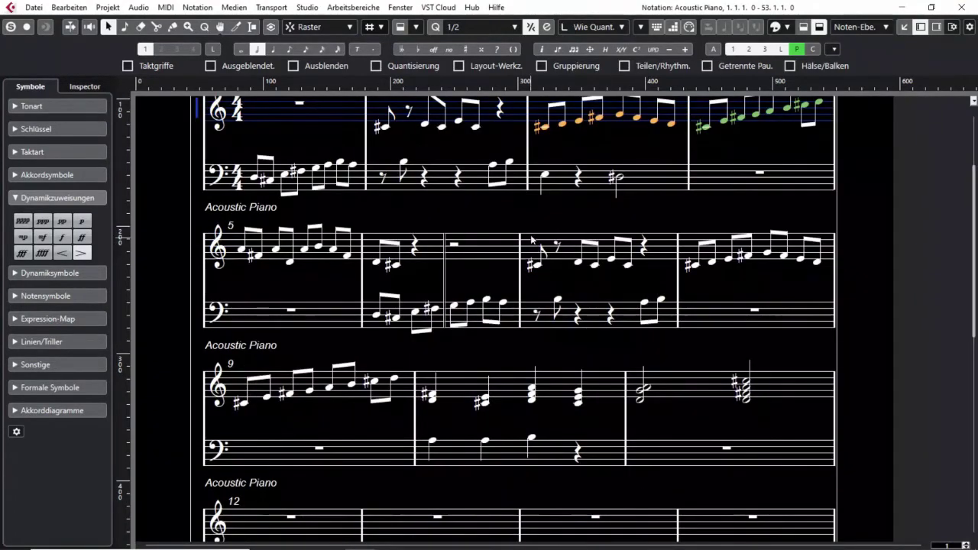
scroll(614, 193, "up", 3)
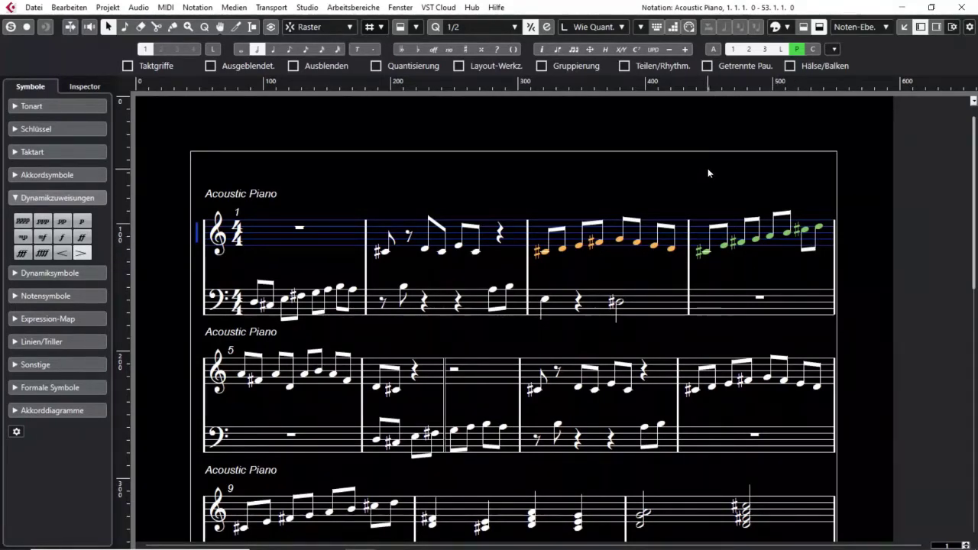
Examine which elements can be shown or hidden in the score editor's toolbar.
right_click(58, 28)
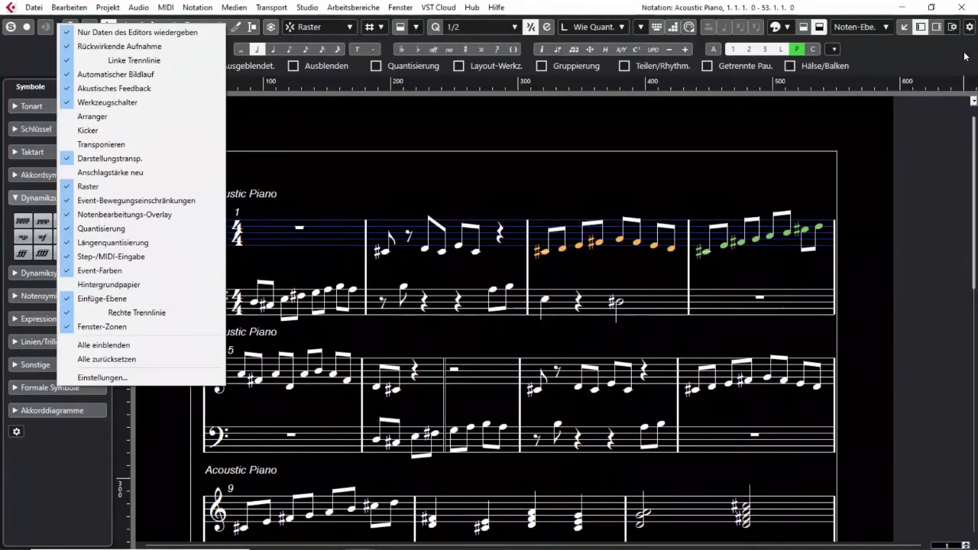
key("Escape")
left_click(953, 28)
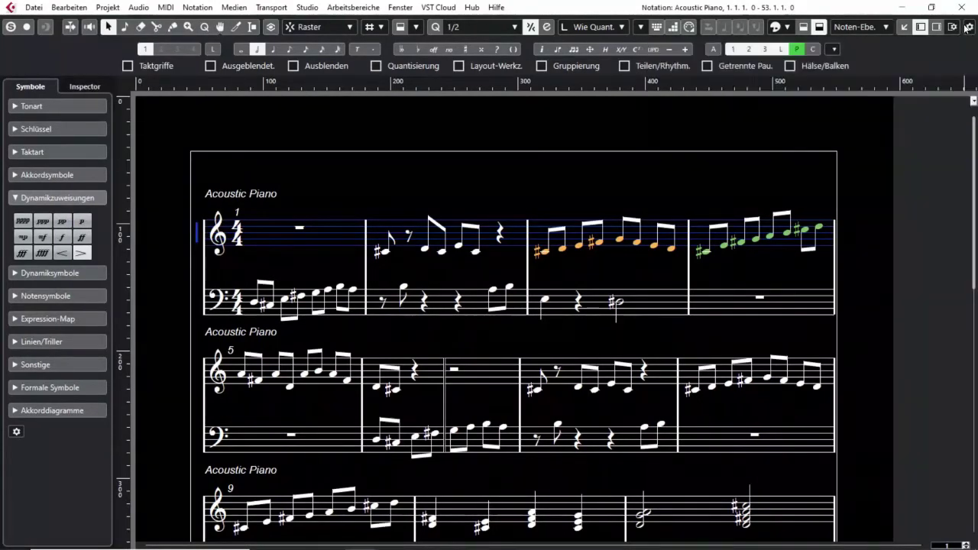
left_click(969, 27)
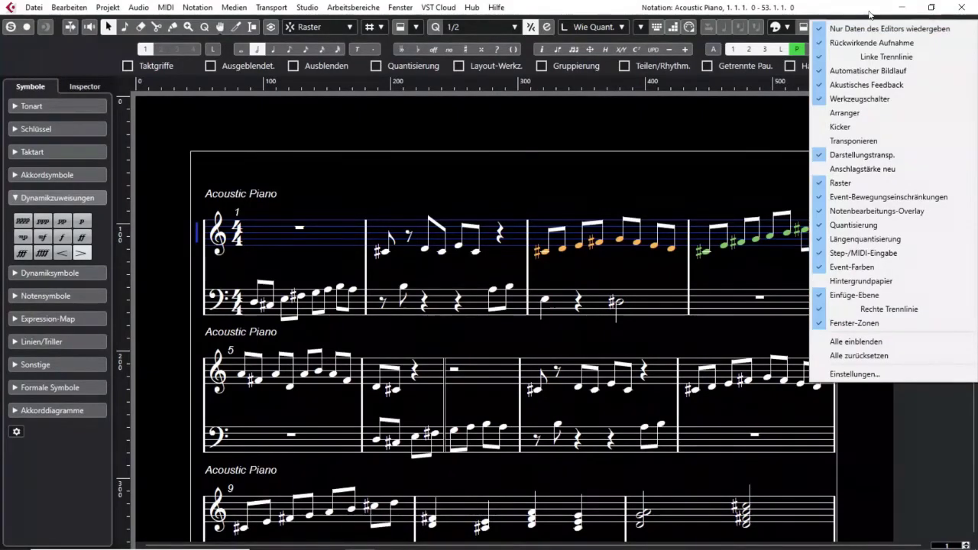
left_click(970, 15)
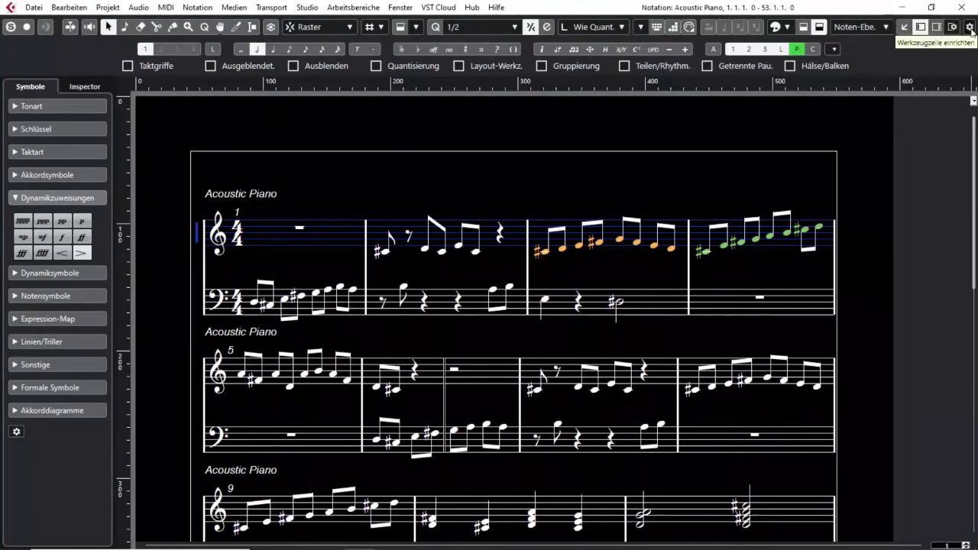
left_click(971, 29)
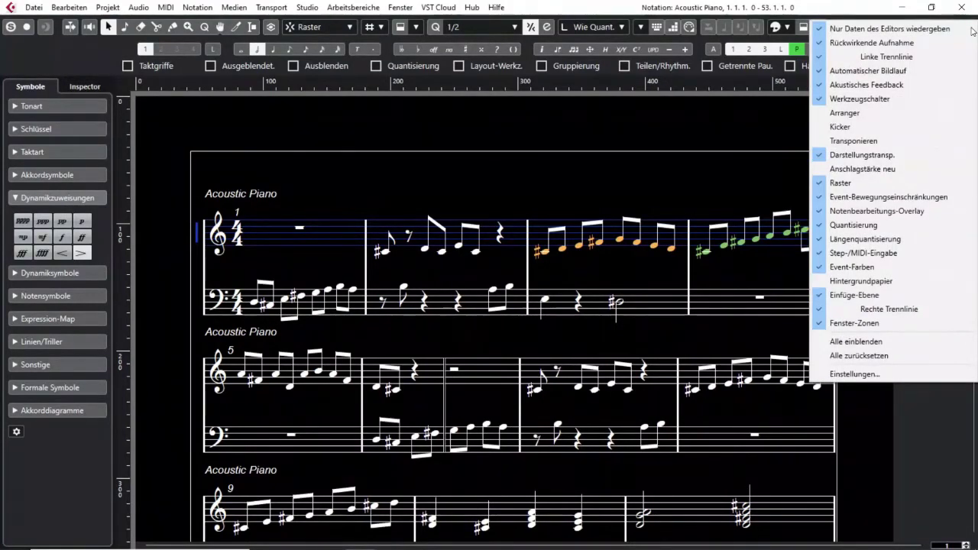
Close the toolbar element list and set the note value for input to a dotted quarter (1/4 Punktiert).
left_click(614, 163)
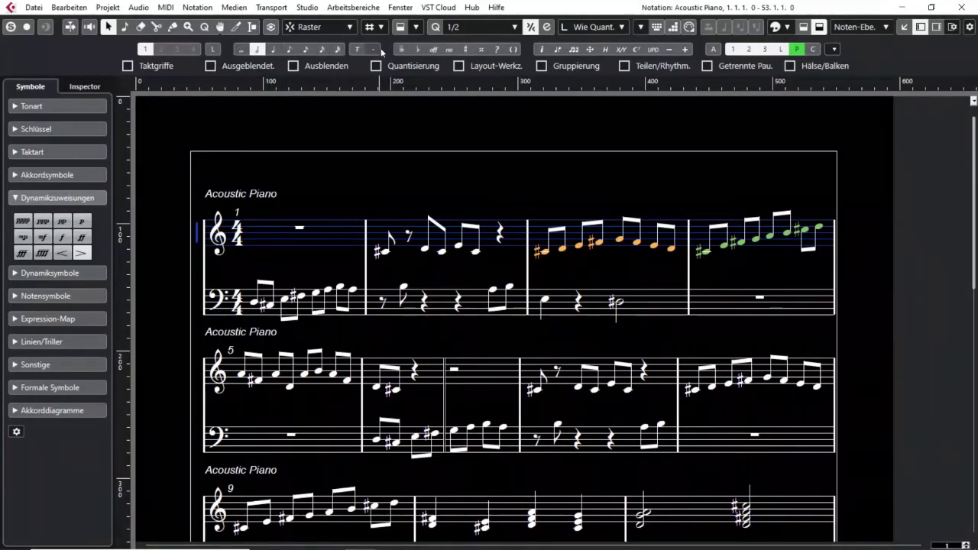
left_click(241, 49)
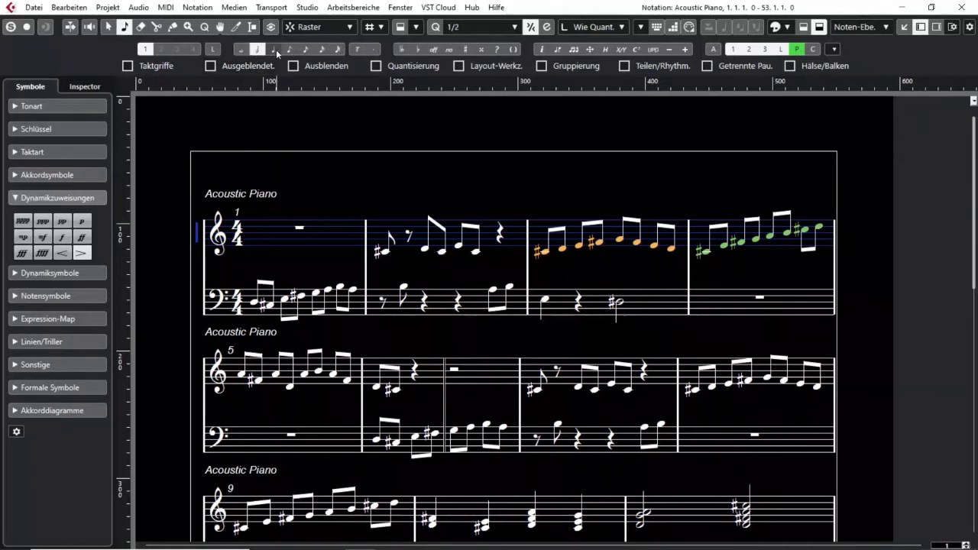
left_click(273, 48)
left_click(293, 50)
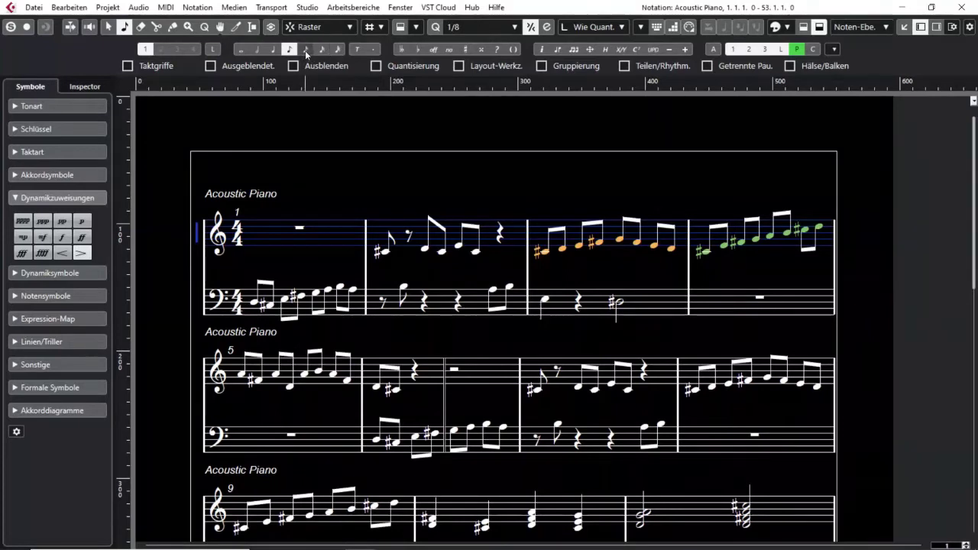
left_click(376, 49)
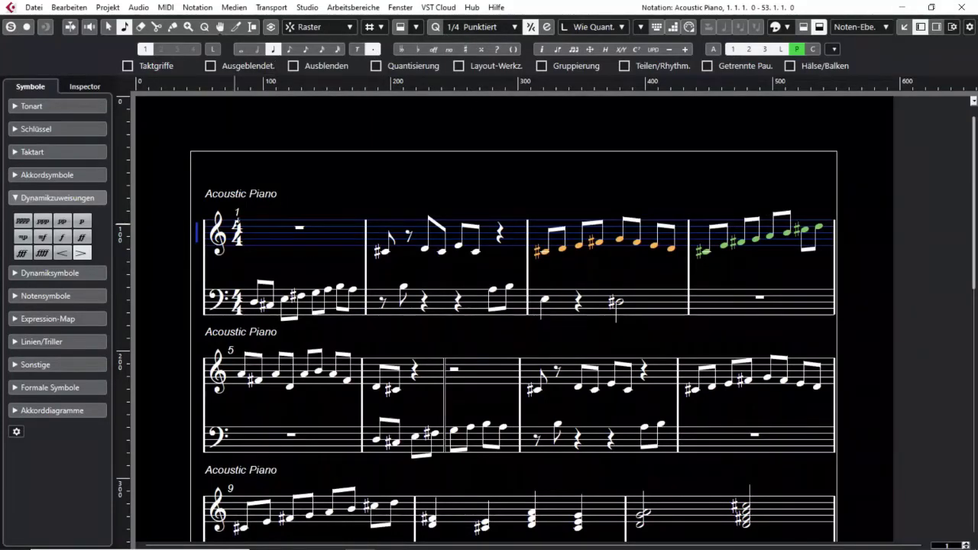
Insert a dotted quarter note at the start of bar 1 in the treble staff, erase it and return to the selection tool.
left_click(263, 227)
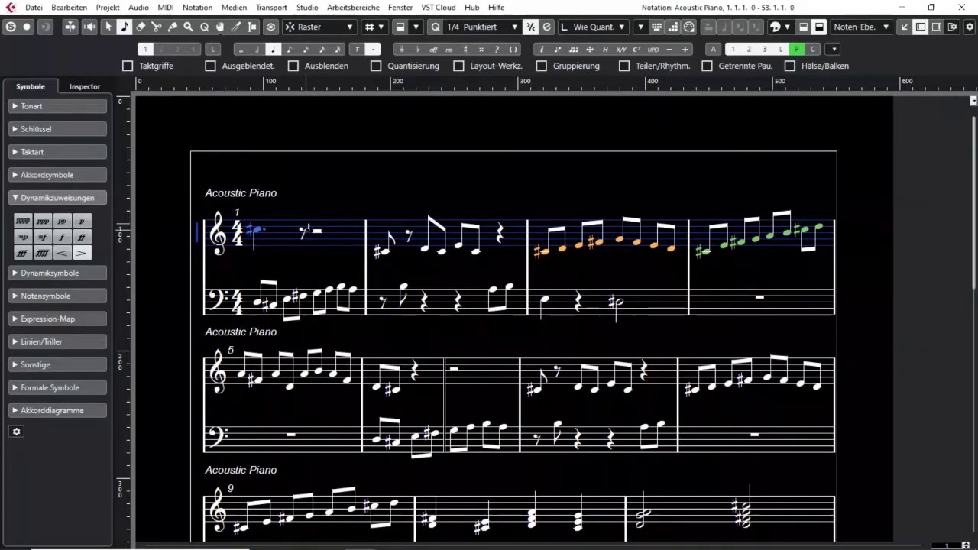
right_click(296, 187)
left_click(328, 184)
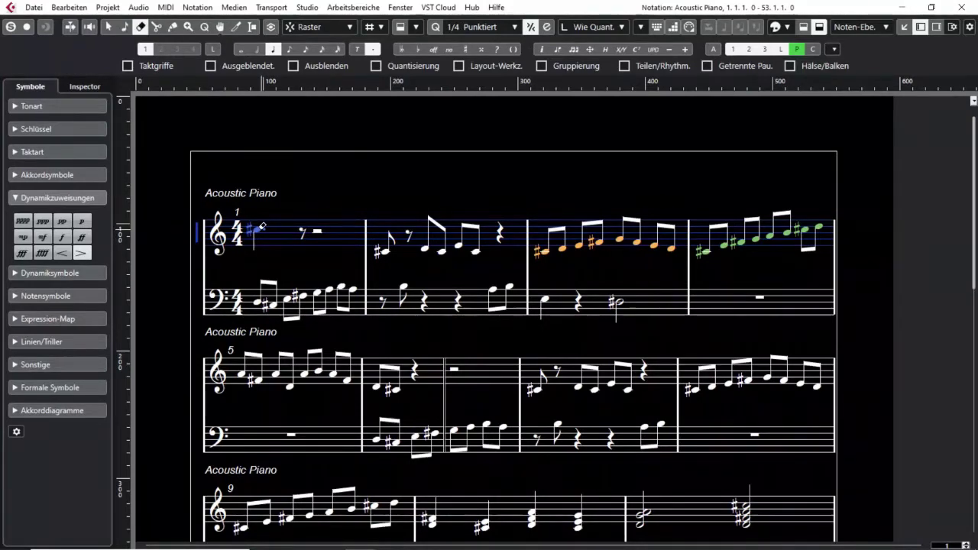
right_click(291, 194)
left_click(292, 199)
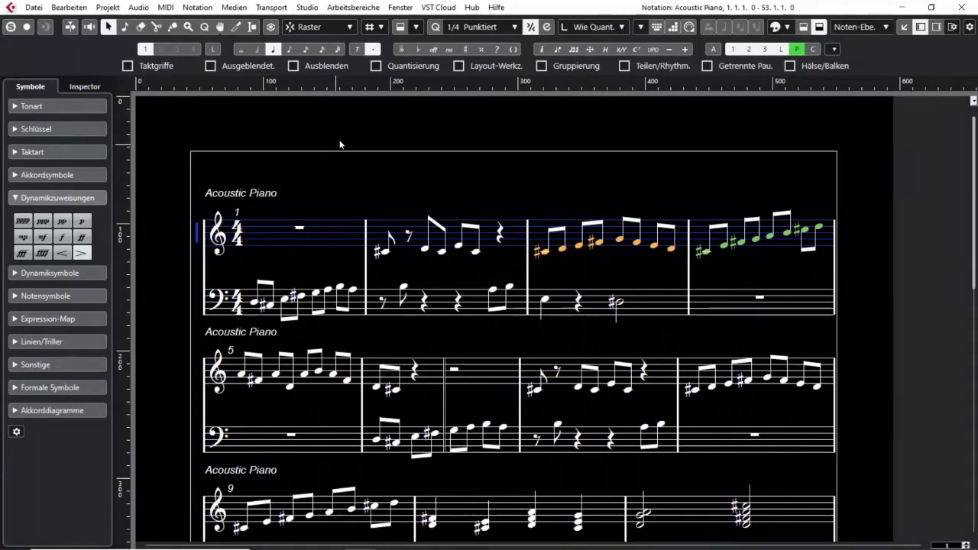
Respell the first treble note of bar 3 enharmonically as a flat and back as a sharp.
left_click(544, 253)
left_click(421, 51)
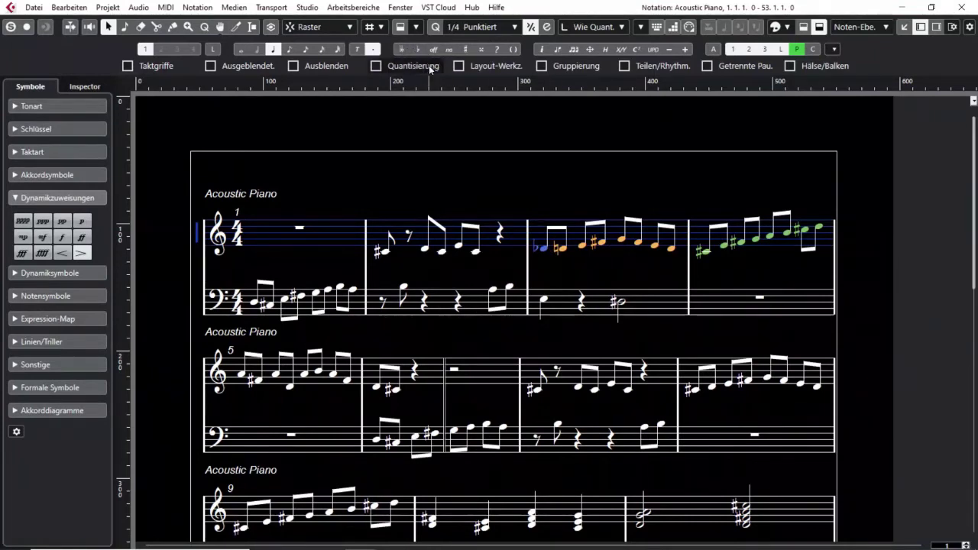
left_click(466, 49)
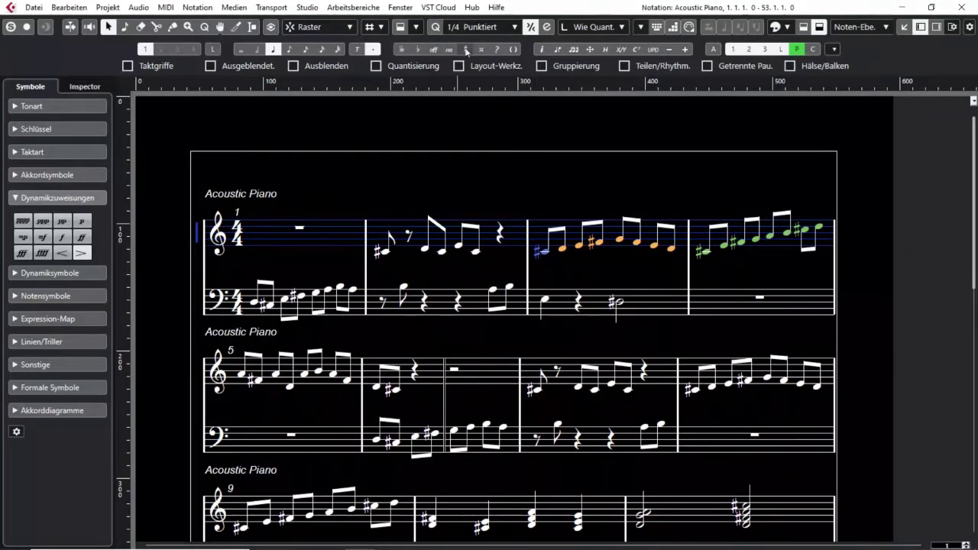
Examine the note info settings for the first treble note of bar 3 and close them.
left_click(542, 50)
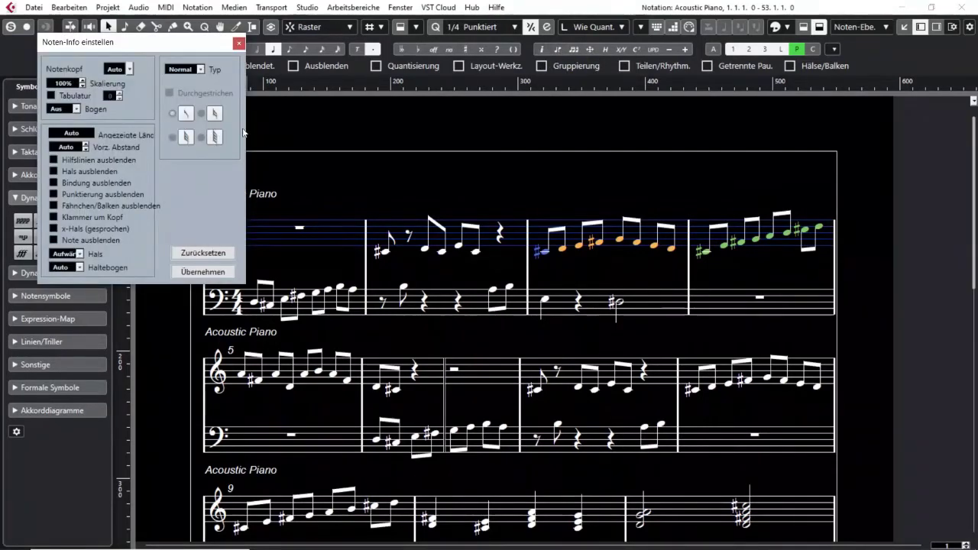
left_click_drag(204, 36, 347, 119)
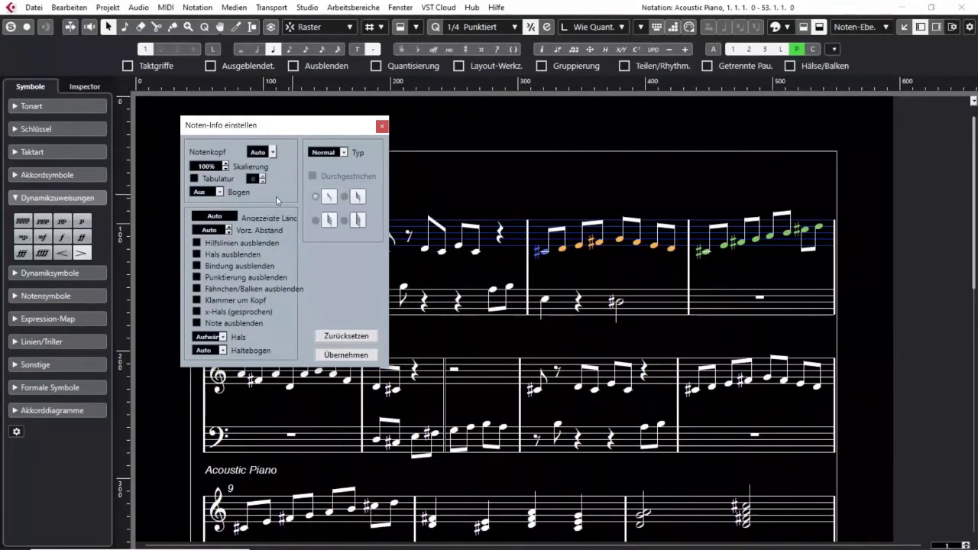
left_click(382, 126)
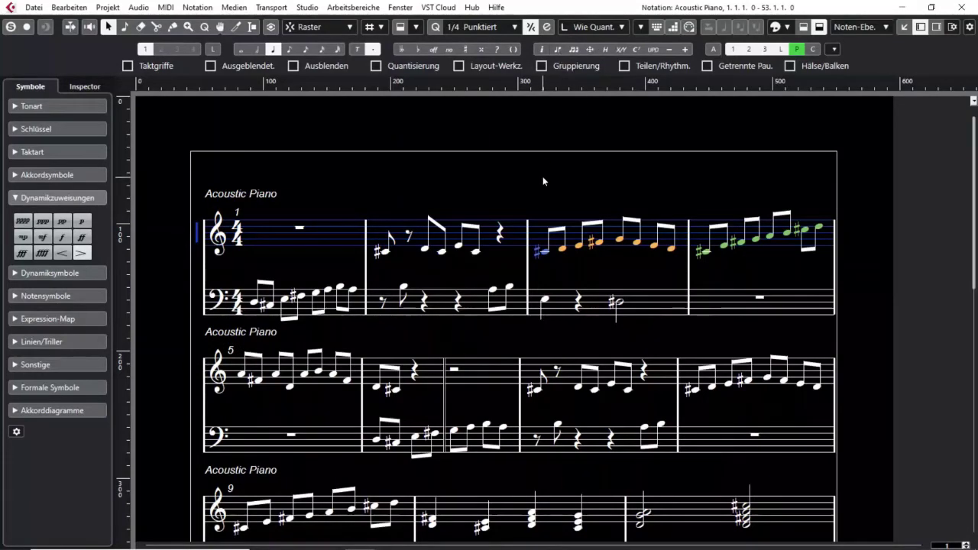
Try flipping the stem direction of the first two treble notes in bar 3.
left_click(533, 199)
left_click_drag(534, 201, 570, 238)
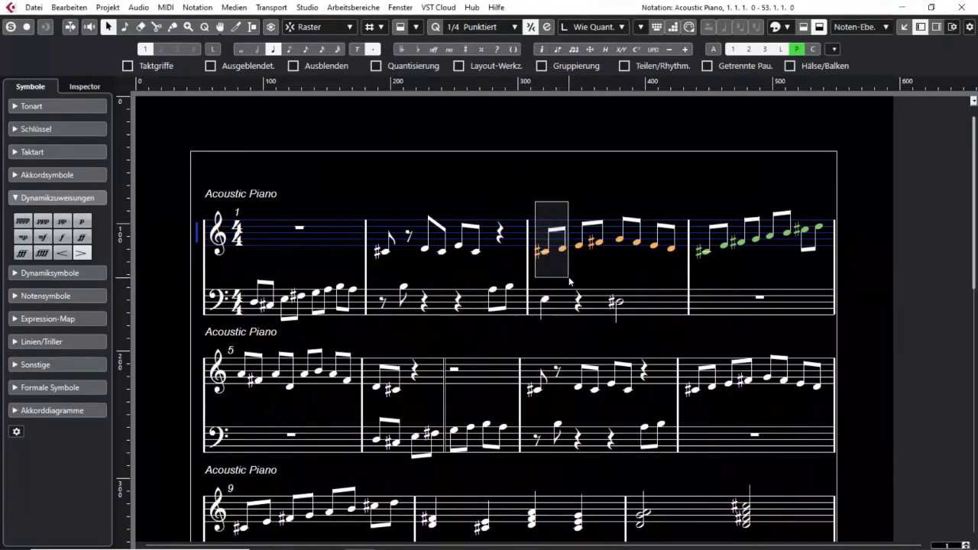
left_click(559, 50)
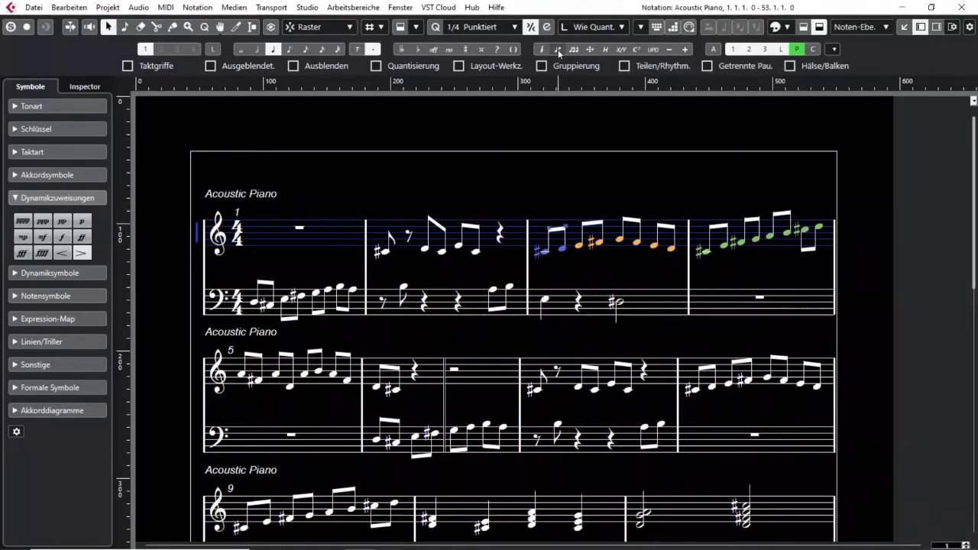
left_click(558, 262)
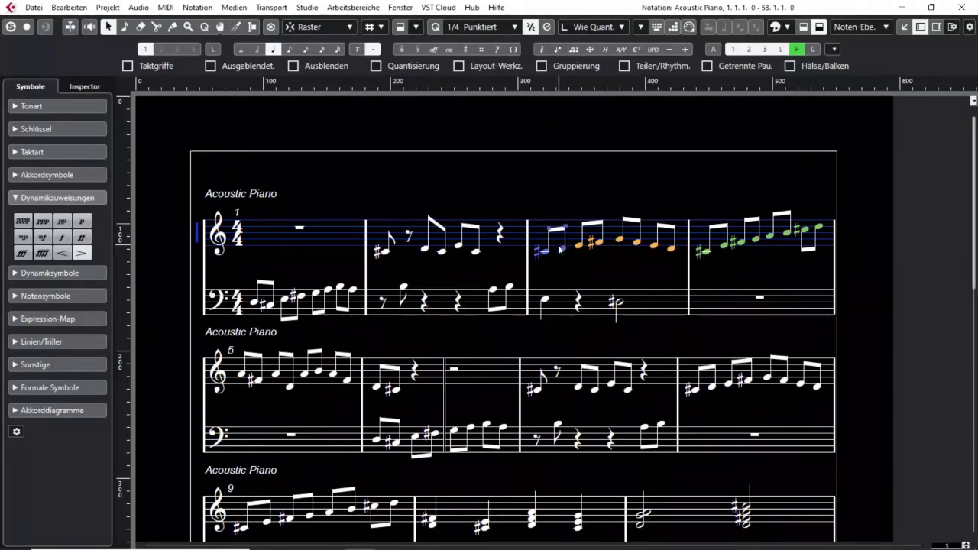
Flip the stem of the first bass note in bar 3 back and forth and undo the stem changes.
left_click(545, 303)
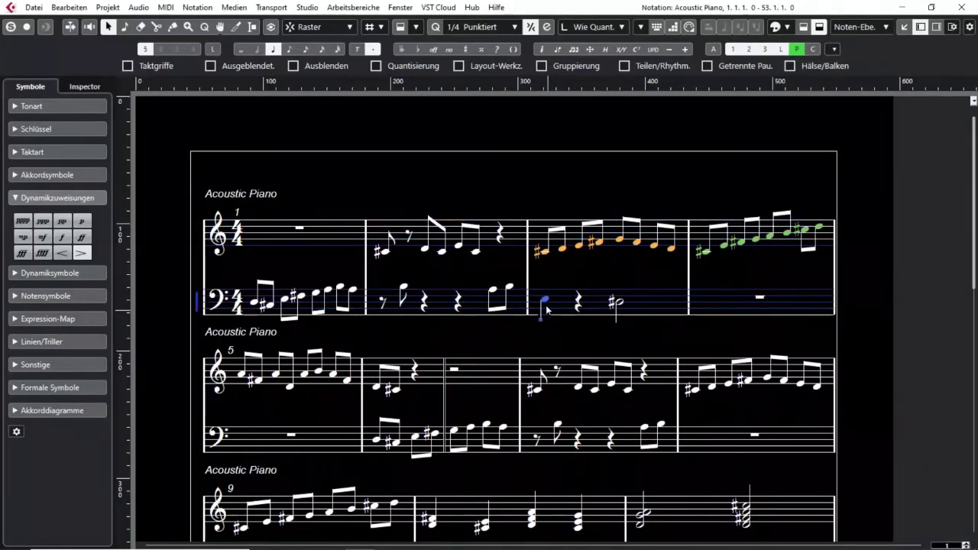
left_click(560, 49)
left_click(561, 50)
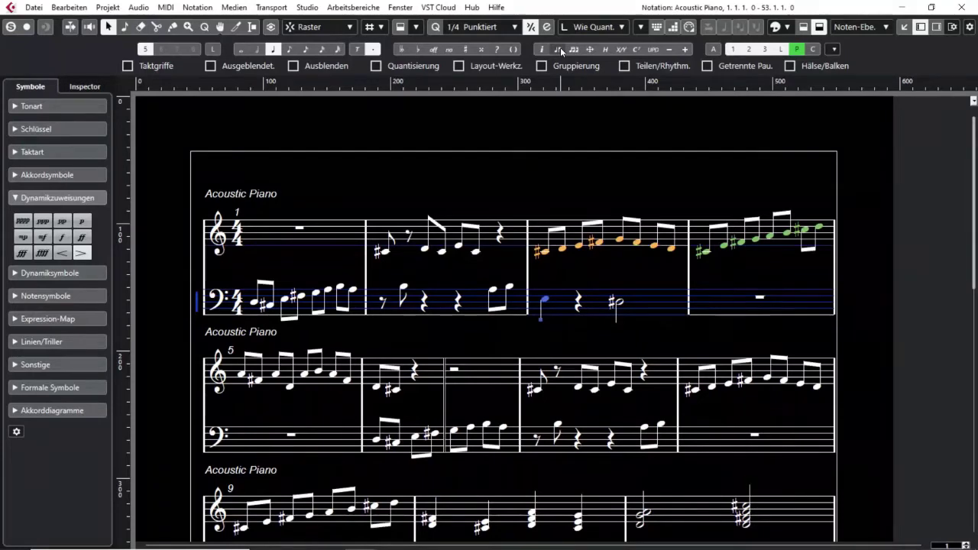
key("ctrl+z")
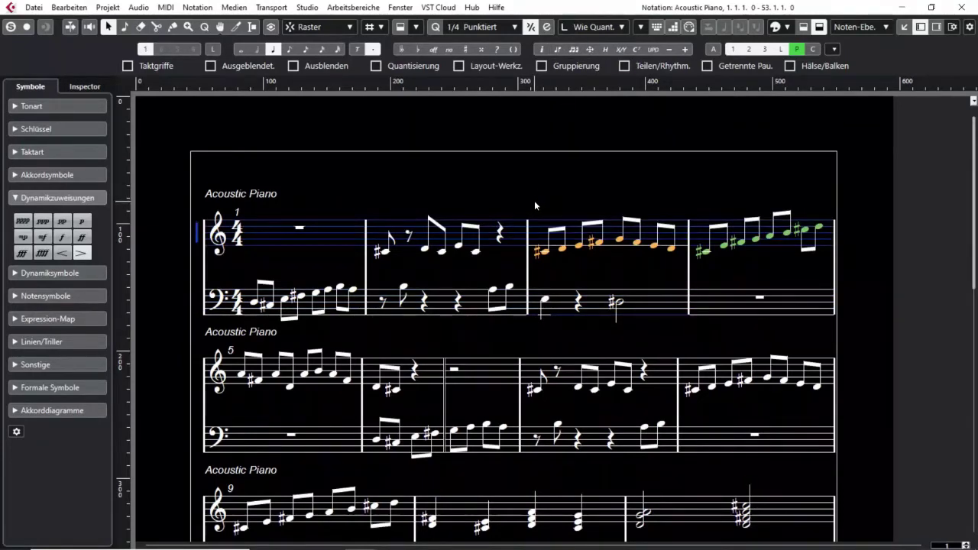
Group the first four treble notes of bar 3 under one beam and check the grouping options for them.
left_click_drag(534, 200, 606, 262)
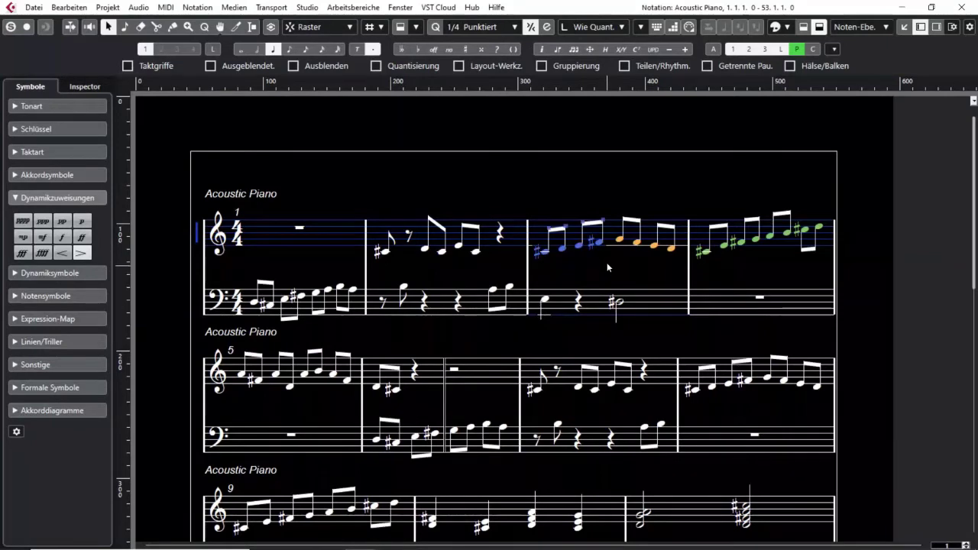
left_click(574, 49)
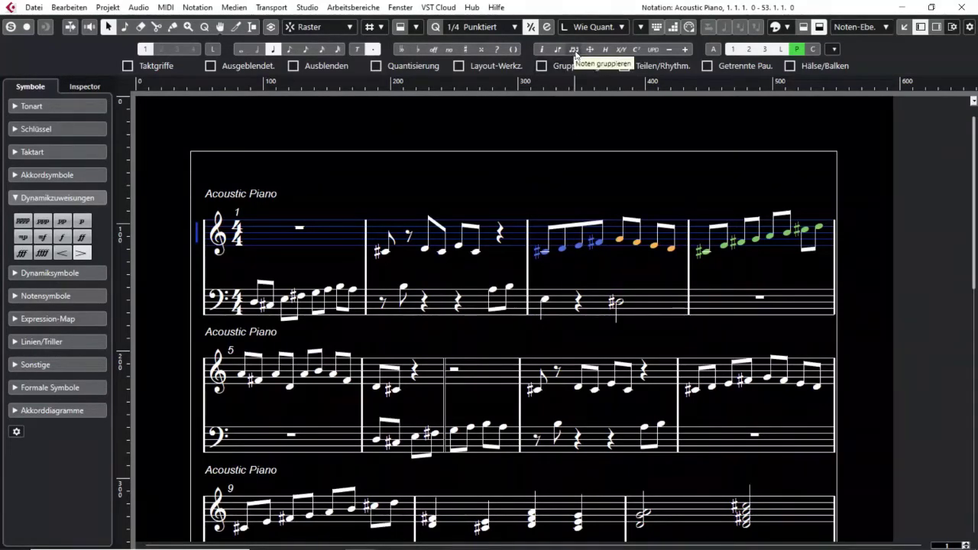
right_click(563, 246)
mouse_move(586, 255)
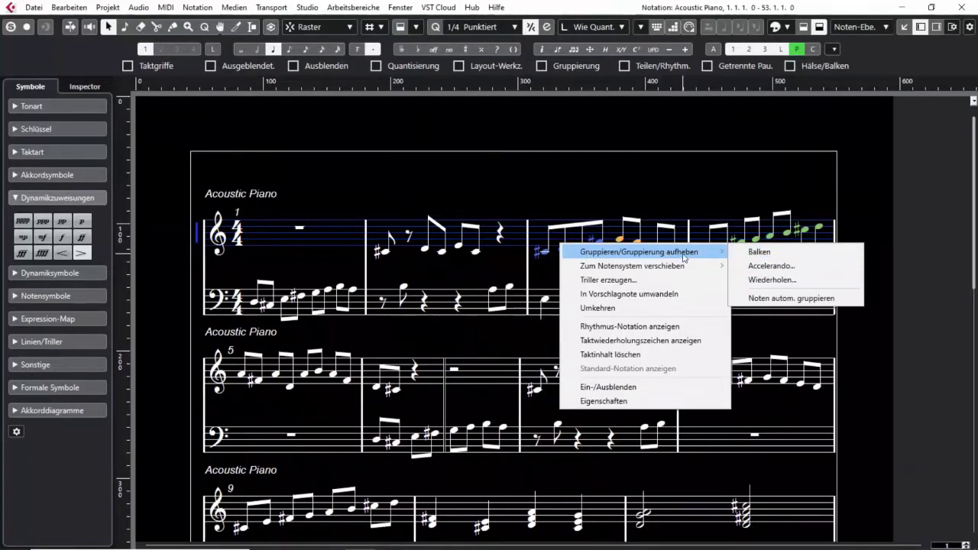
left_click(620, 187)
Group the last four treble notes of bar 3 under one beam using the Balken grouping option.
left_click_drag(615, 198, 674, 257)
right_click(669, 248)
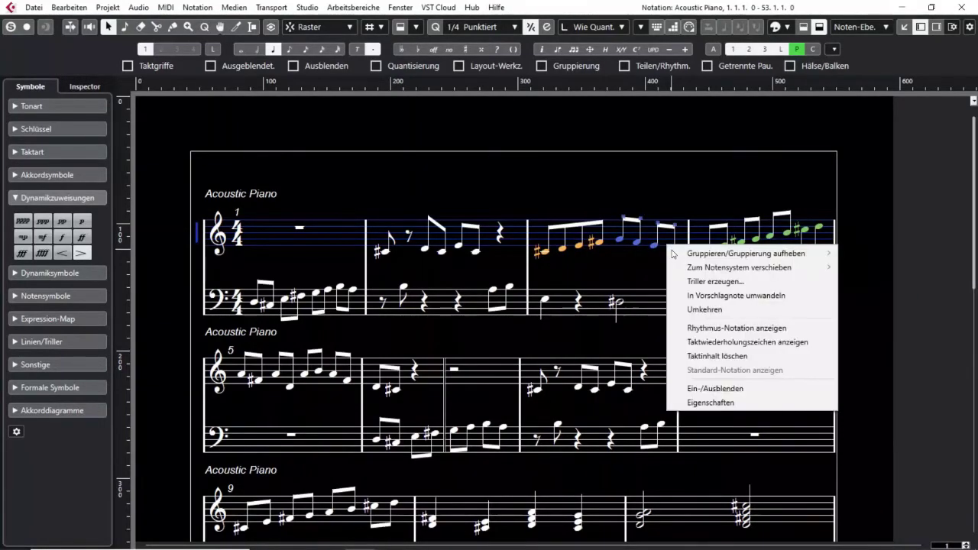
left_click(841, 256)
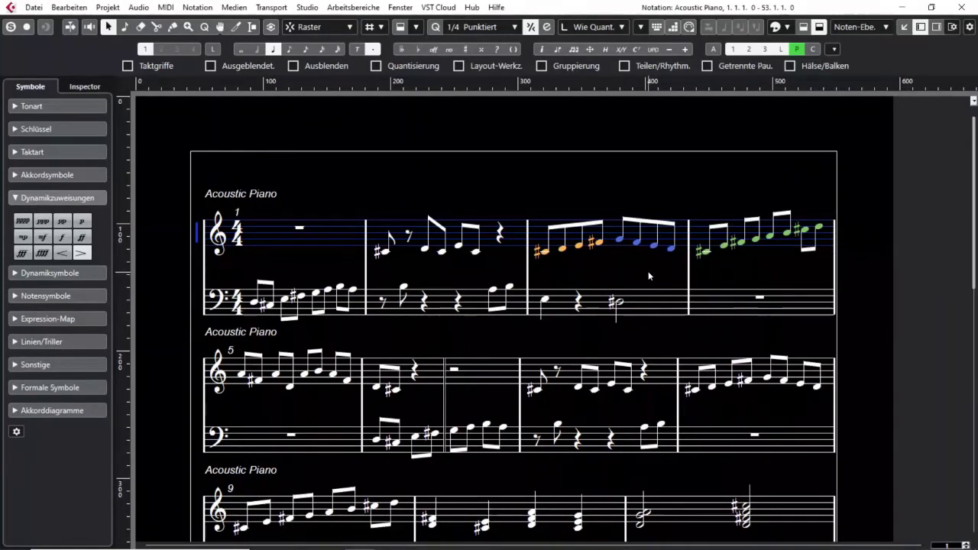
Examine the Auto-Layout options for the score and close them without applying.
left_click(589, 49)
left_click_drag(540, 151, 459, 116)
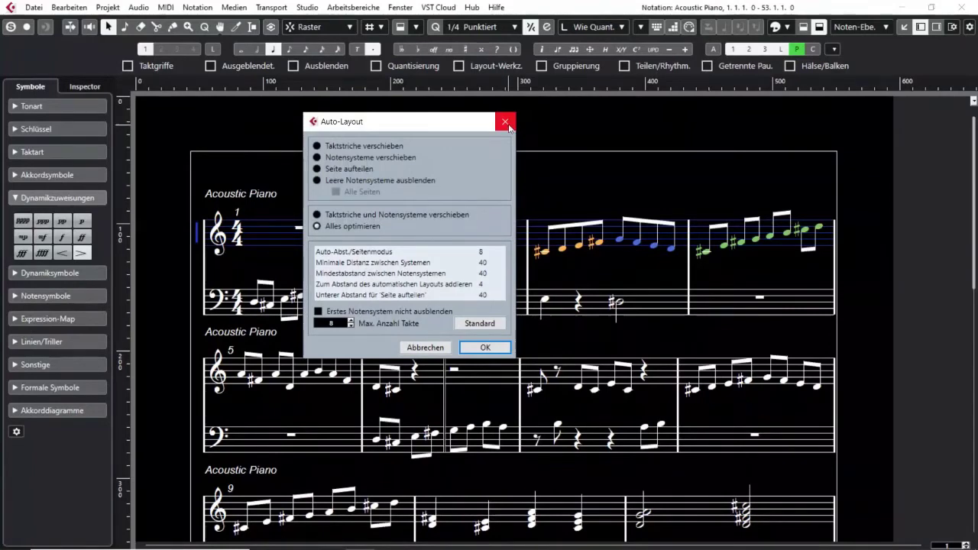
left_click(505, 122)
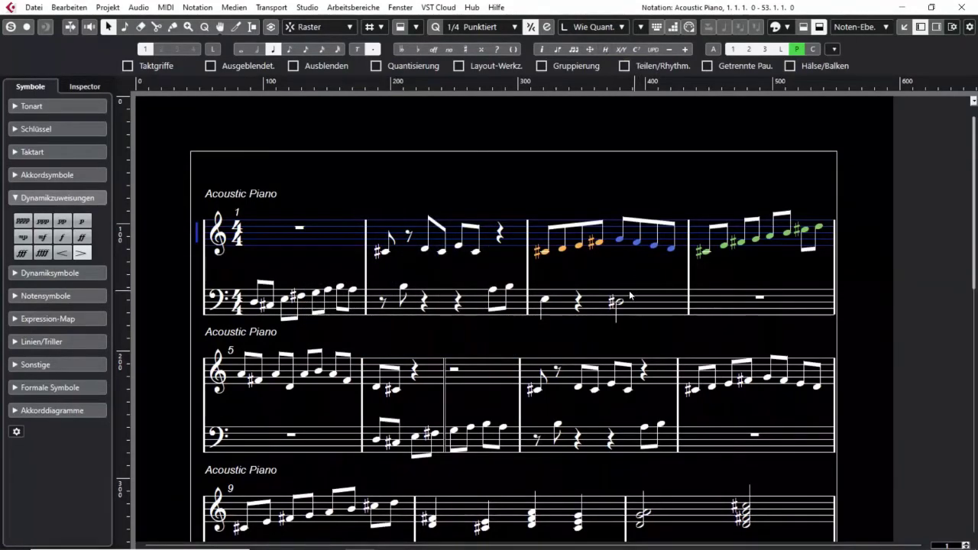
Clear the note selection, look over the systems on the page and turn off Nachtmodus for the score.
left_click(543, 190)
scroll(527, 195, "down", 3)
scroll(527, 196, "down", 3)
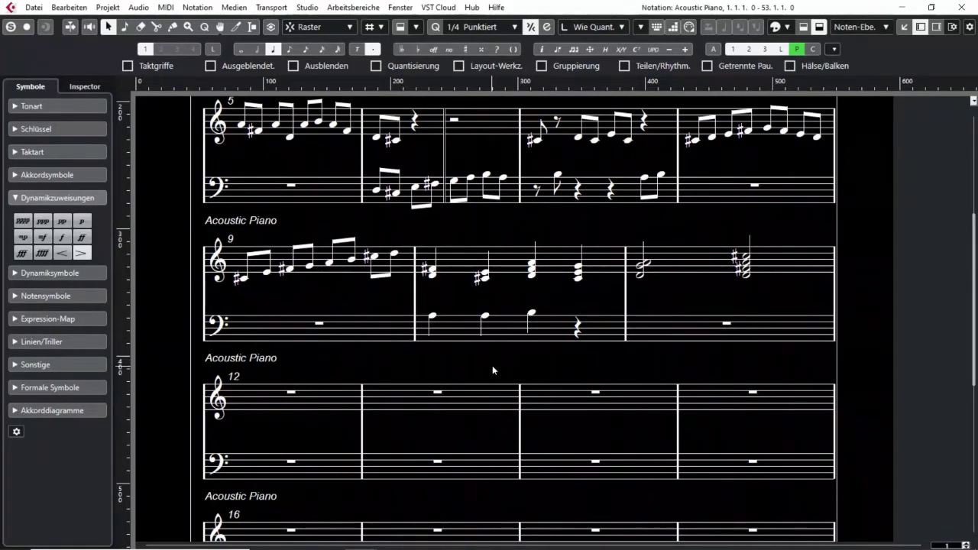
scroll(486, 375, "up", 3)
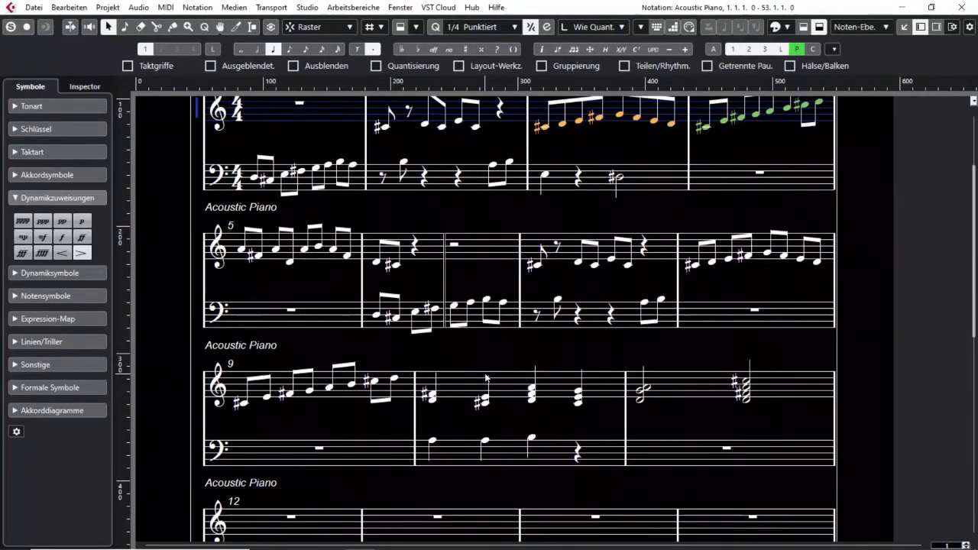
scroll(427, 329, "up", 3)
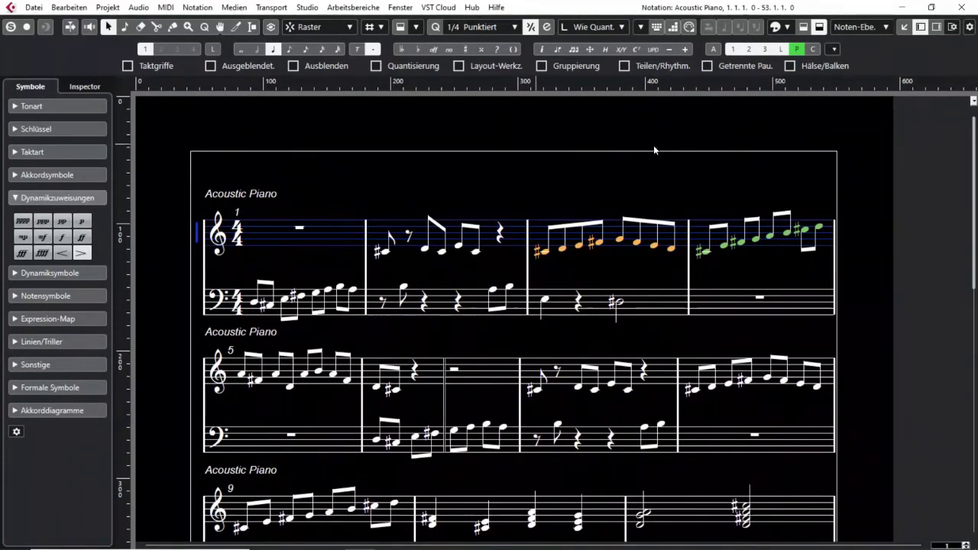
left_click(819, 27)
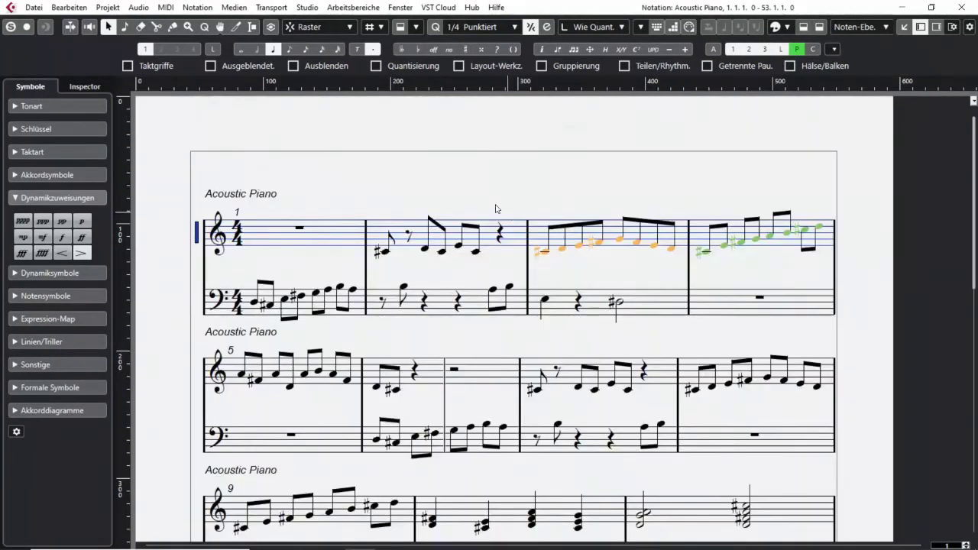
Hide the Acoustic Piano label above the first system and the quarter rest at the end of bar 2 in the treble staff.
left_click(245, 198)
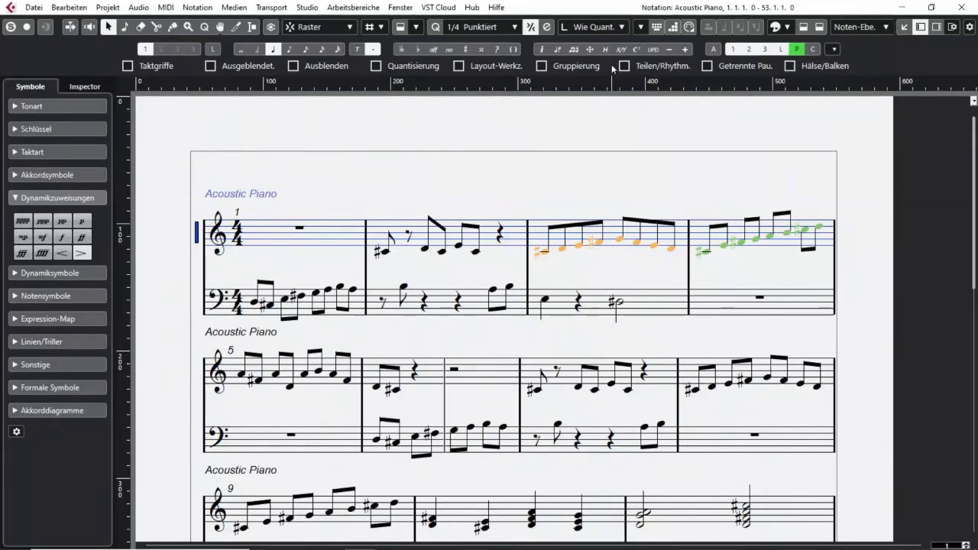
key("Delete")
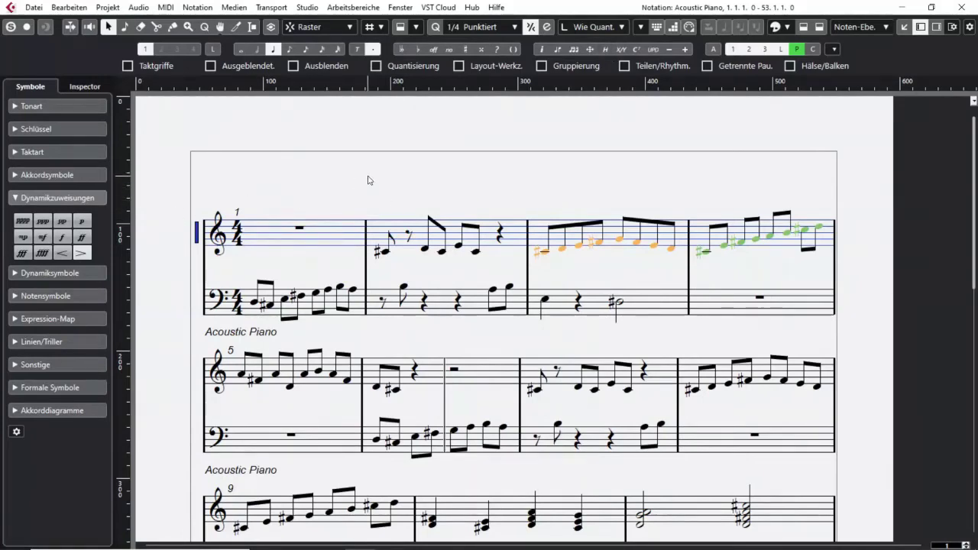
left_click_drag(487, 210, 510, 269)
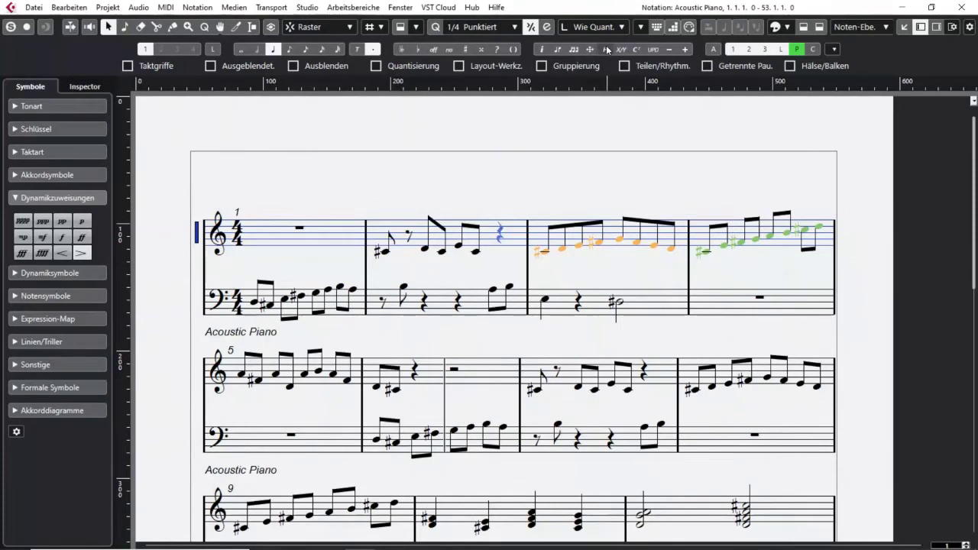
key("Delete")
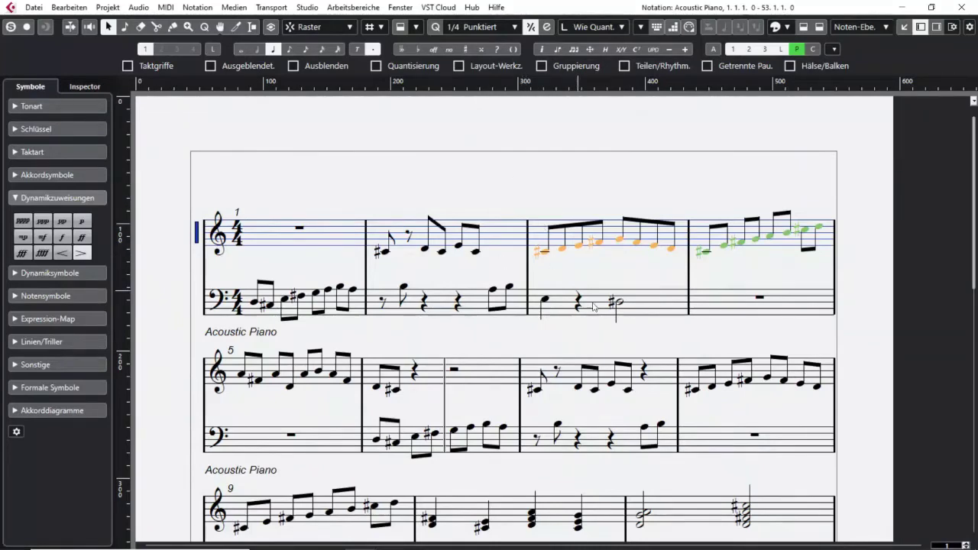
Hide the first bass note in bar 3 with Ein-/Ausblenden.
left_click(545, 301)
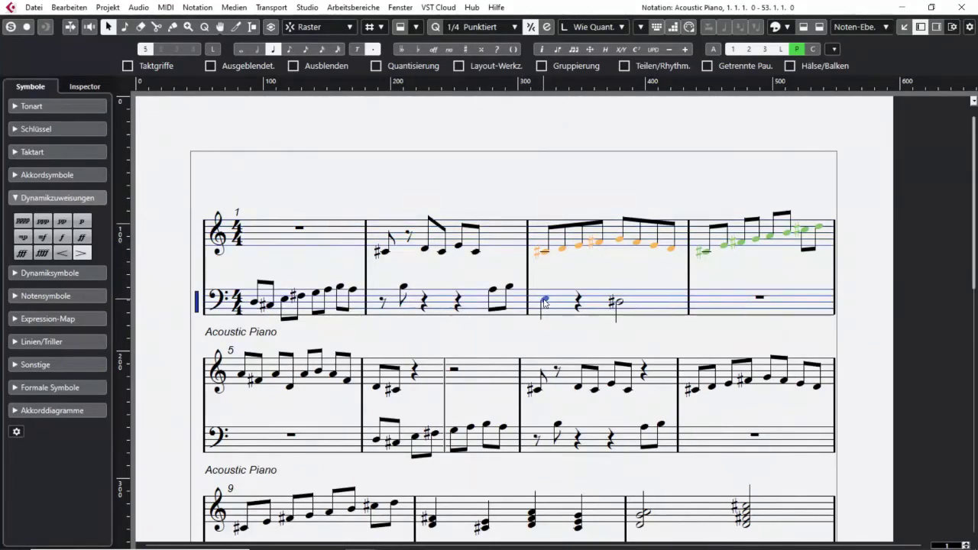
right_click(545, 303)
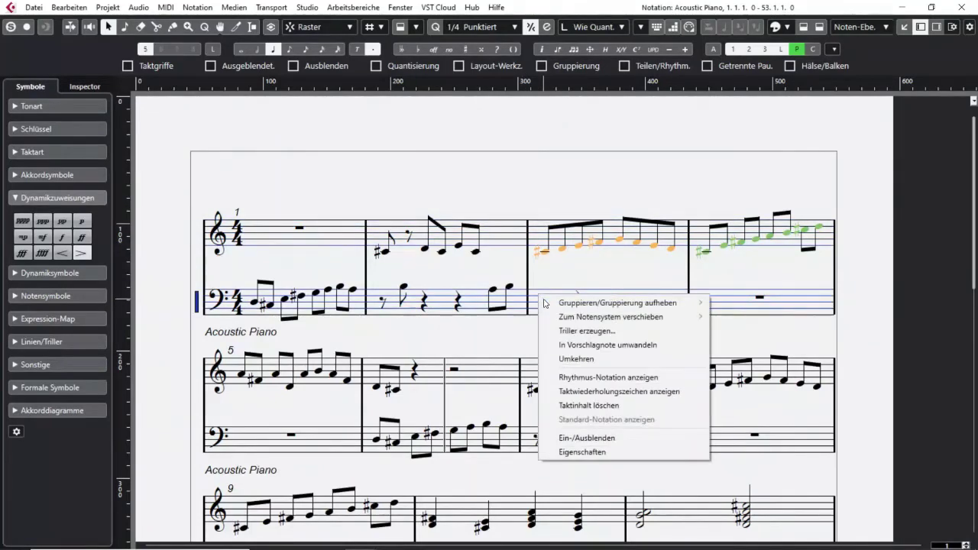
left_click(581, 438)
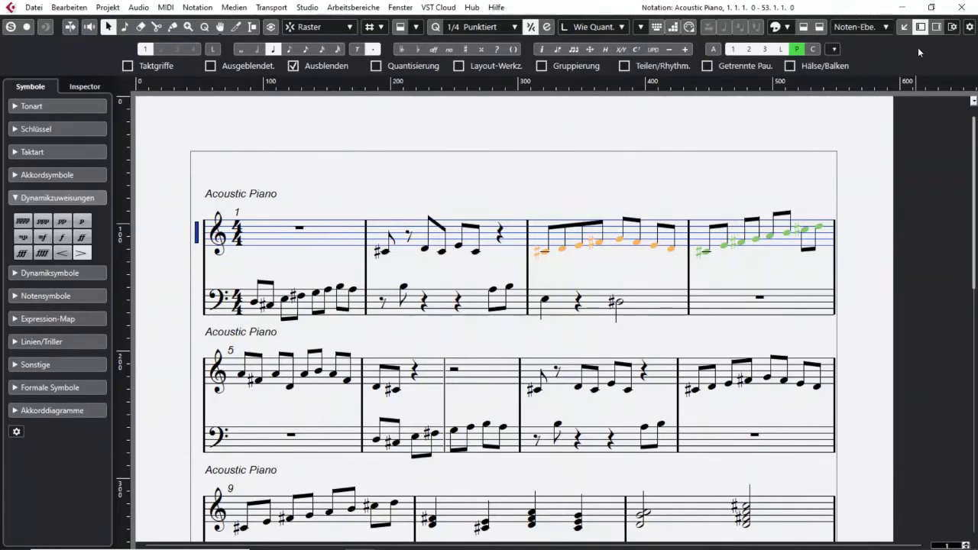
Show the Infozeile and Statusanzeige in the score window layout.
left_click(951, 28)
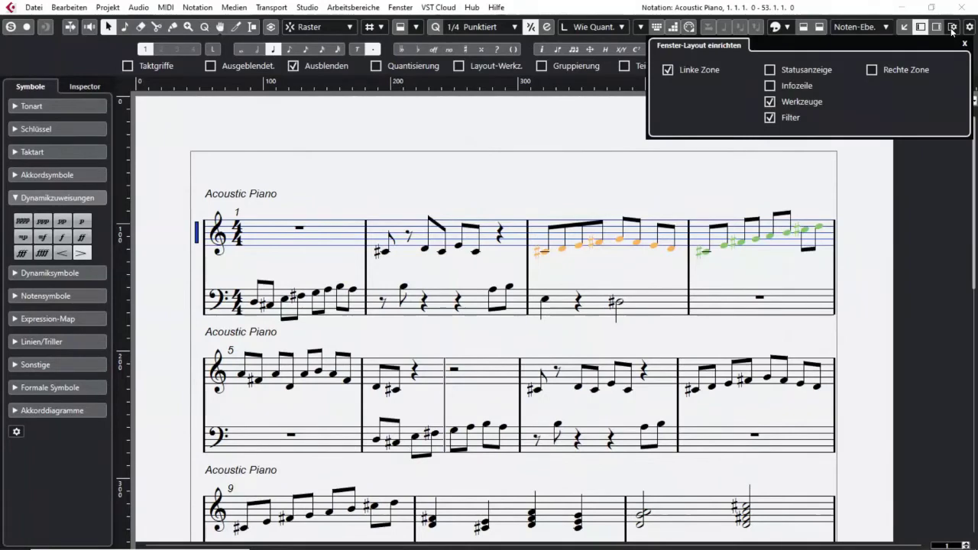
left_click(783, 88)
left_click(780, 69)
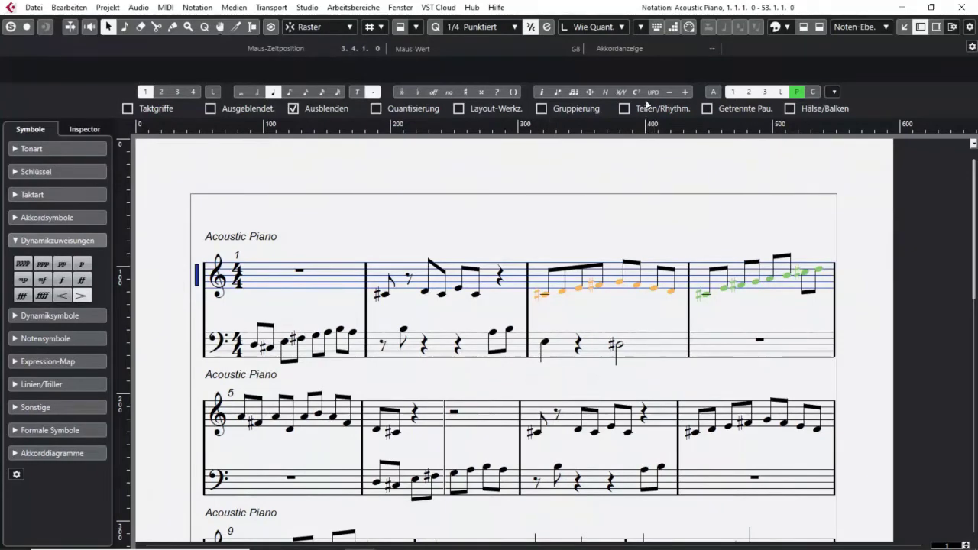
Generate chord symbols above the first two chords of bar 10, including their bass-staff notes, with Akkordsymbole erzeugen.
scroll(640, 170, "down", 3)
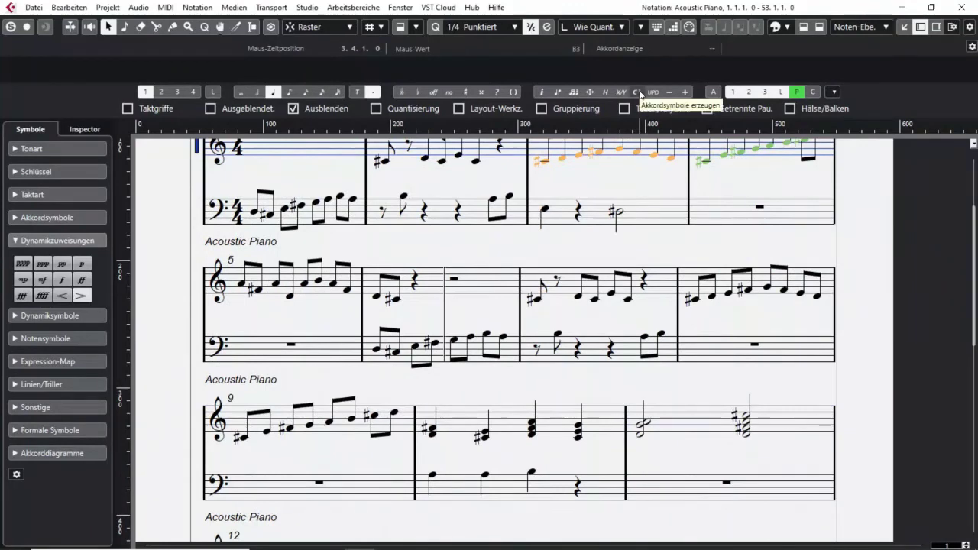
scroll(647, 224, "down", 3)
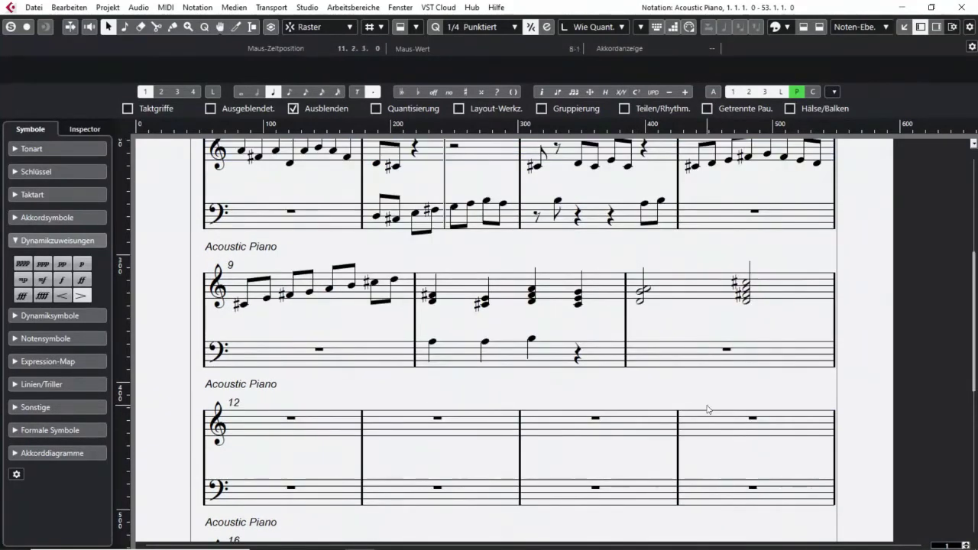
left_click(430, 305)
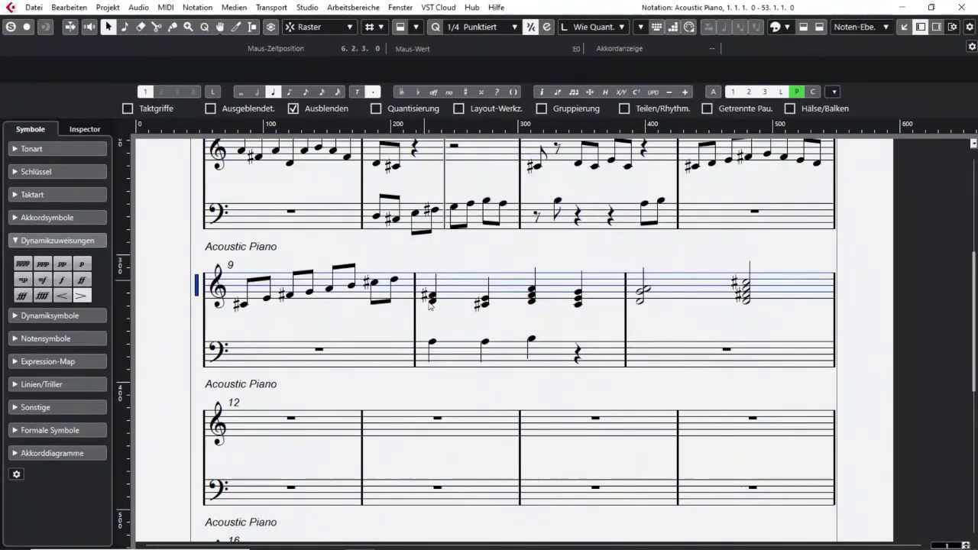
left_click_drag(416, 258, 443, 376)
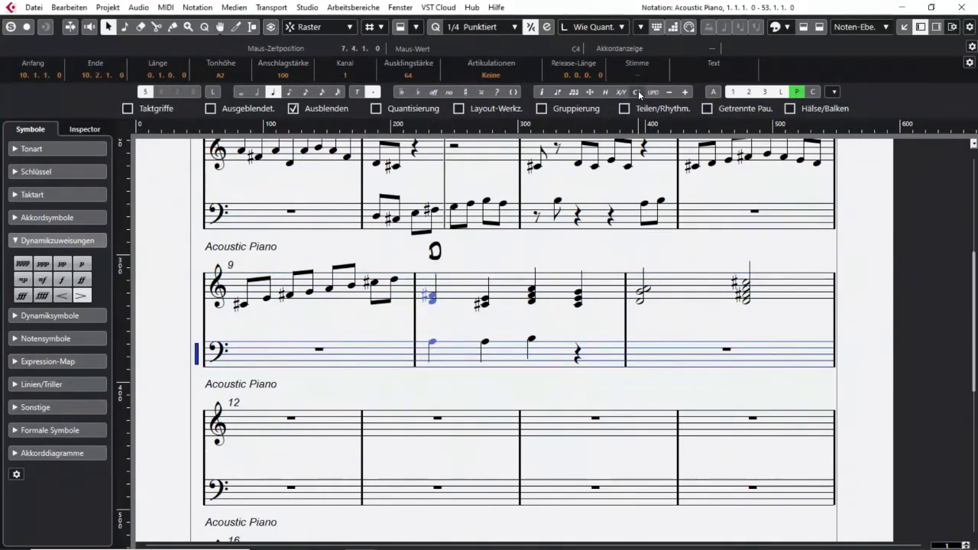
left_click_drag(474, 264, 499, 385)
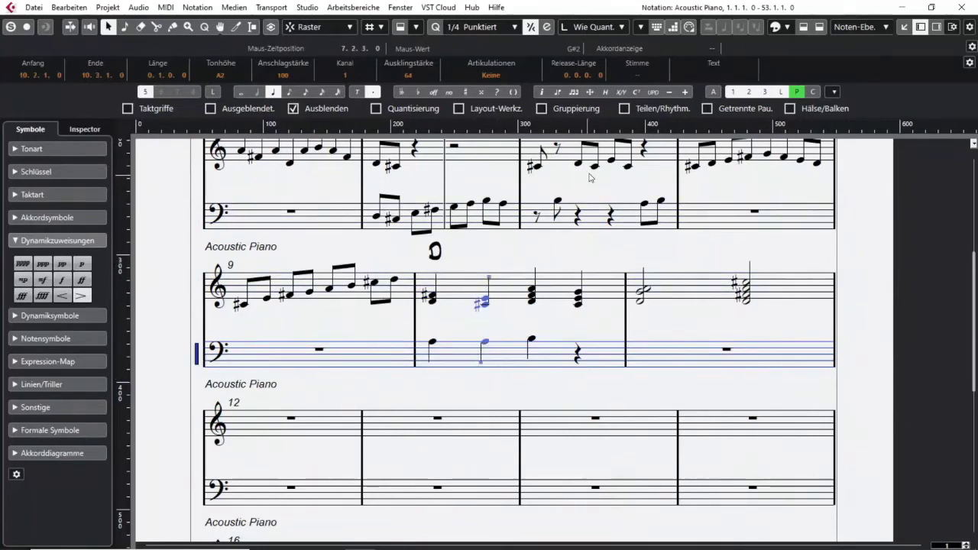
left_click(636, 92)
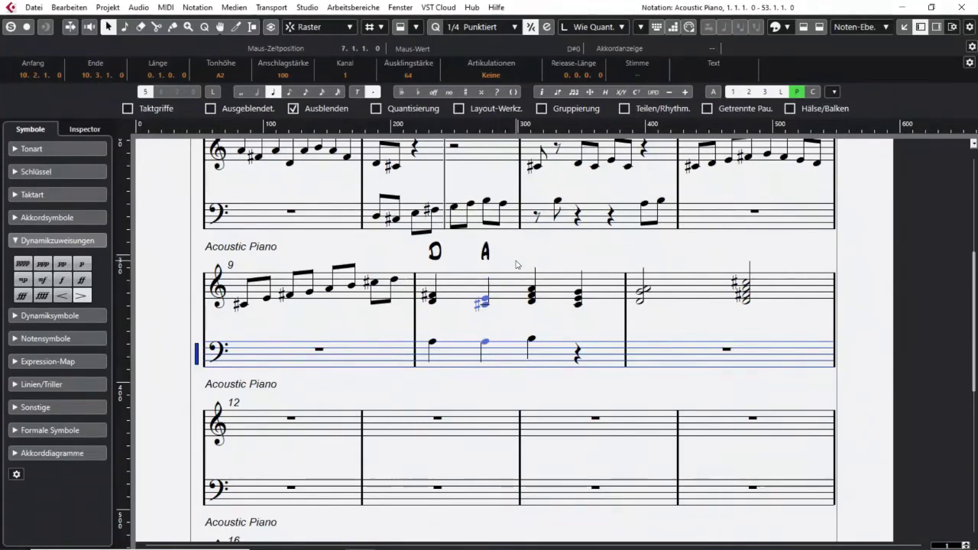
Generate chord symbols for the last two chords of bar 10 and both chords of bar 11, and clear the selection.
left_click_drag(516, 246, 547, 373)
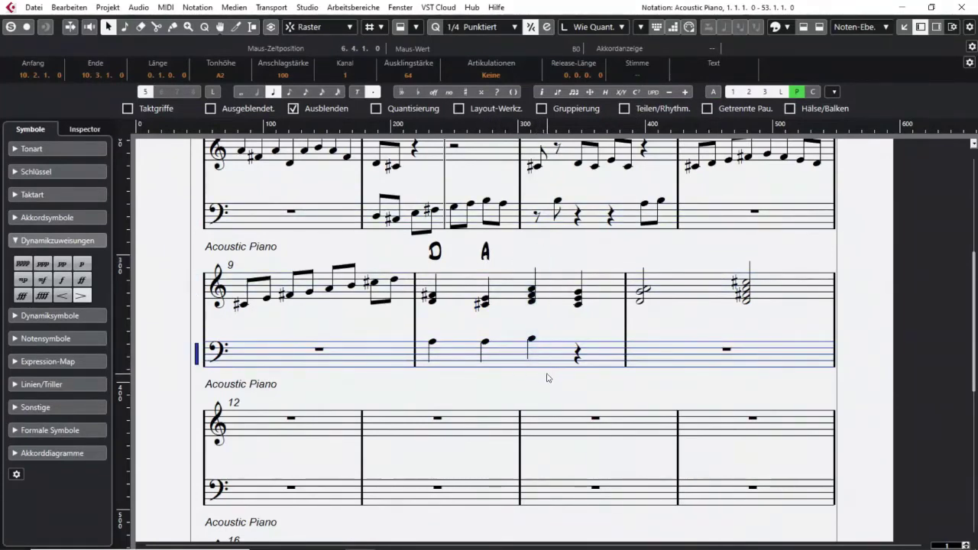
left_click(636, 92)
left_click_drag(573, 255, 759, 328)
left_click(622, 93)
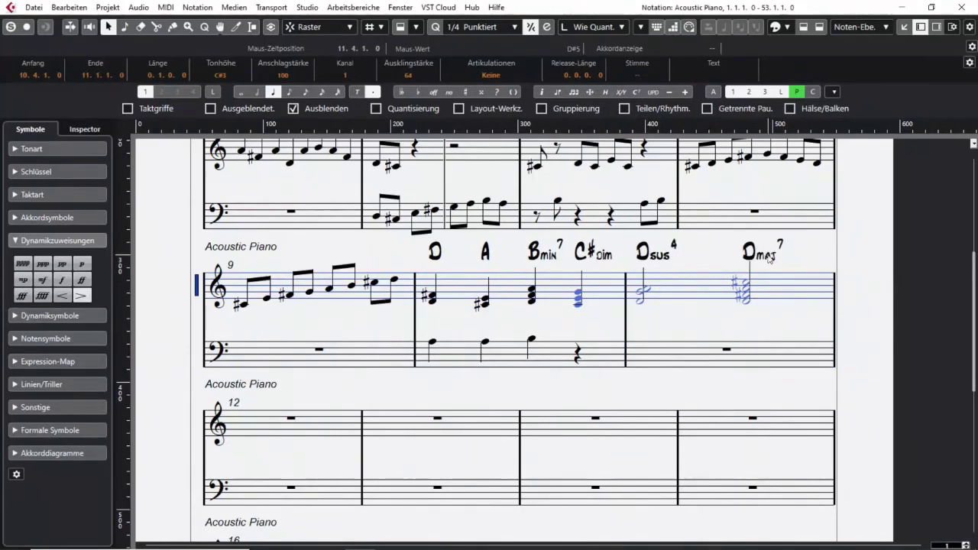
left_click(715, 334)
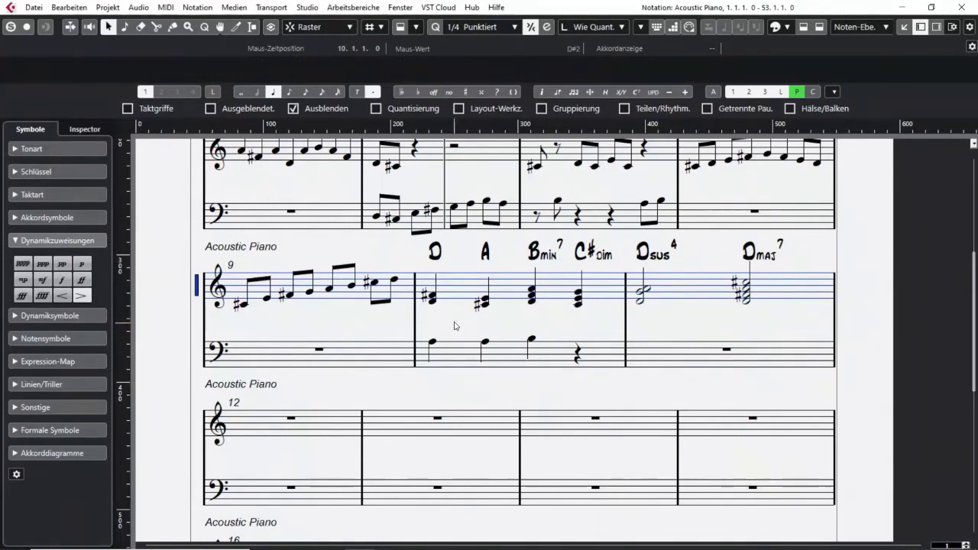
Set the Bassnote of the D chord symbol in bar 10 to A and apply the change.
left_click(437, 260)
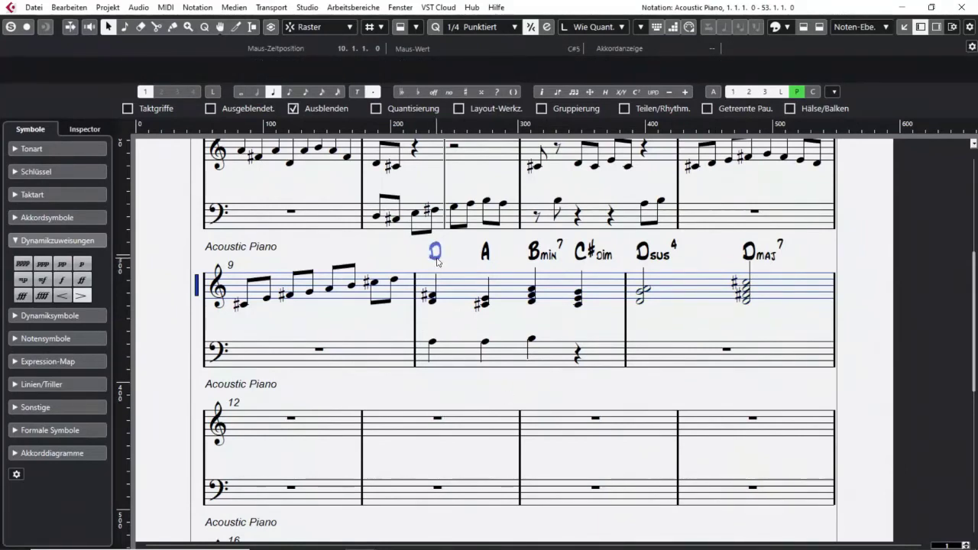
double_click(436, 259)
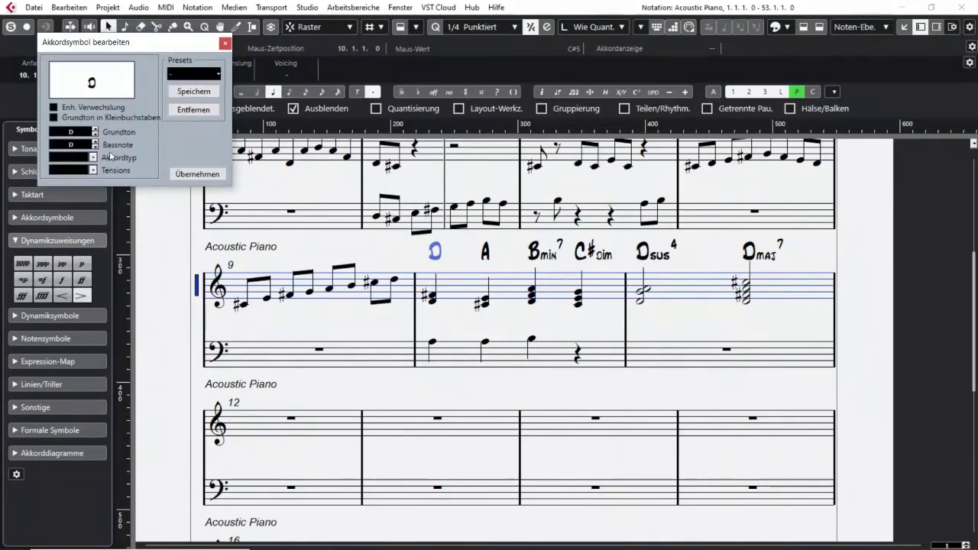
left_click(96, 142)
left_click(96, 142)
left_click(96, 142)
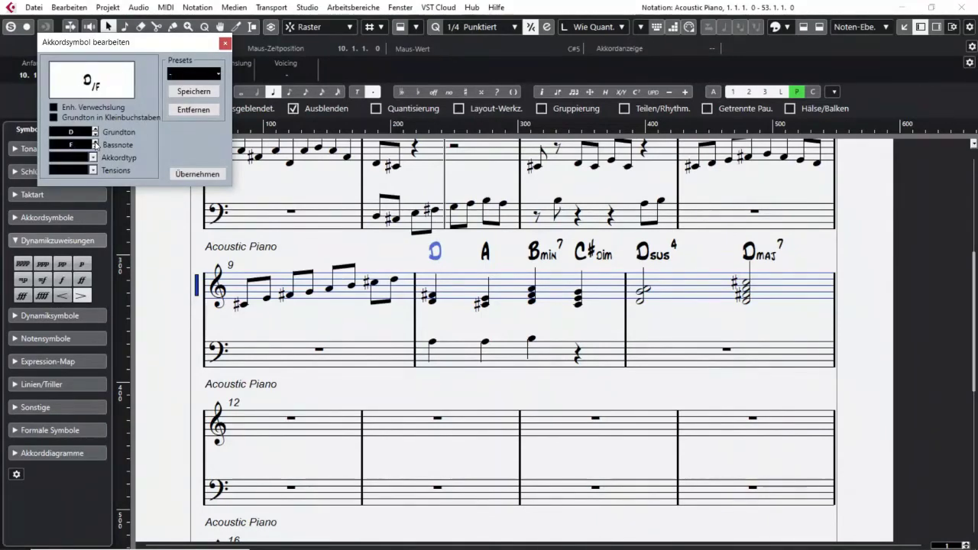
left_click(95, 142)
left_click(96, 142)
left_click(96, 142)
left_click(95, 142)
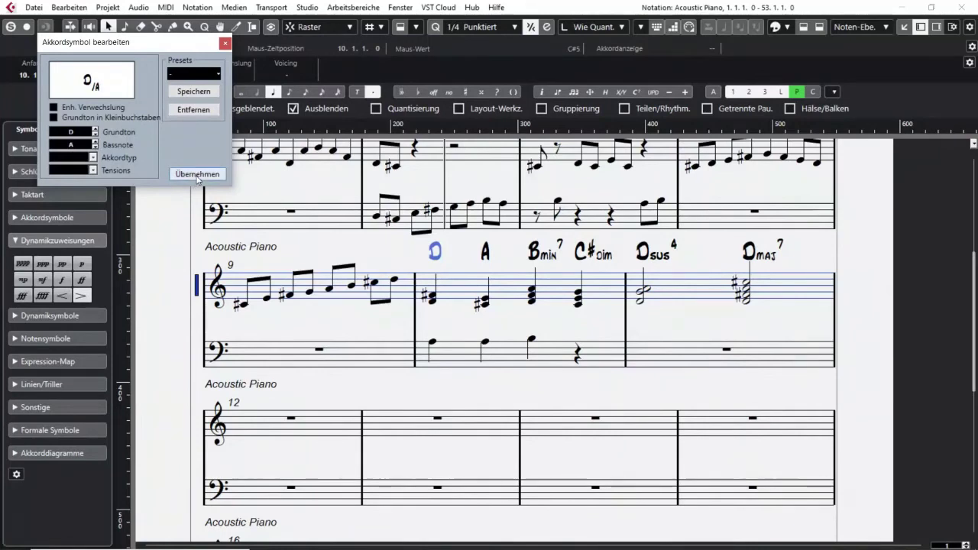
left_click(197, 174)
left_click(226, 44)
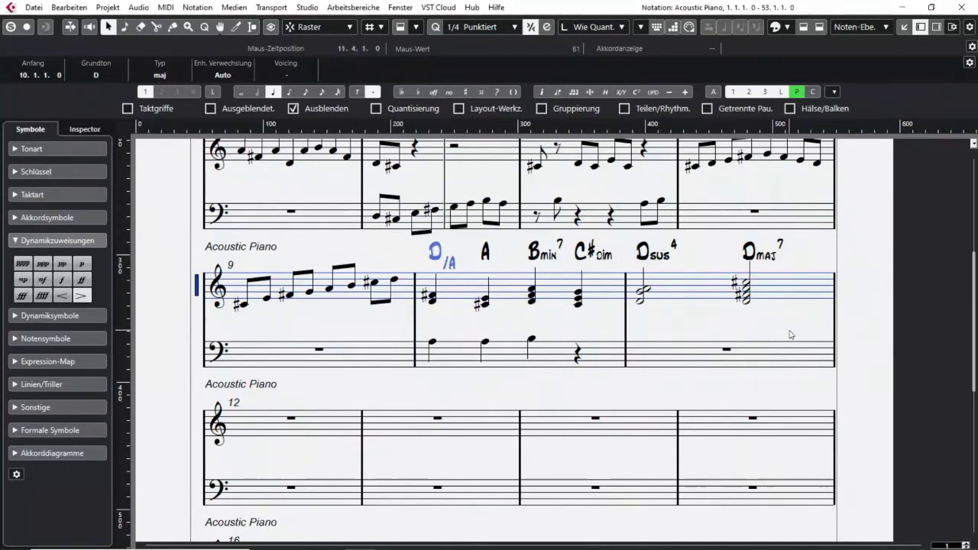
Force an update to redraw the whole score page and look over its systems.
scroll(745, 343, "up", 3)
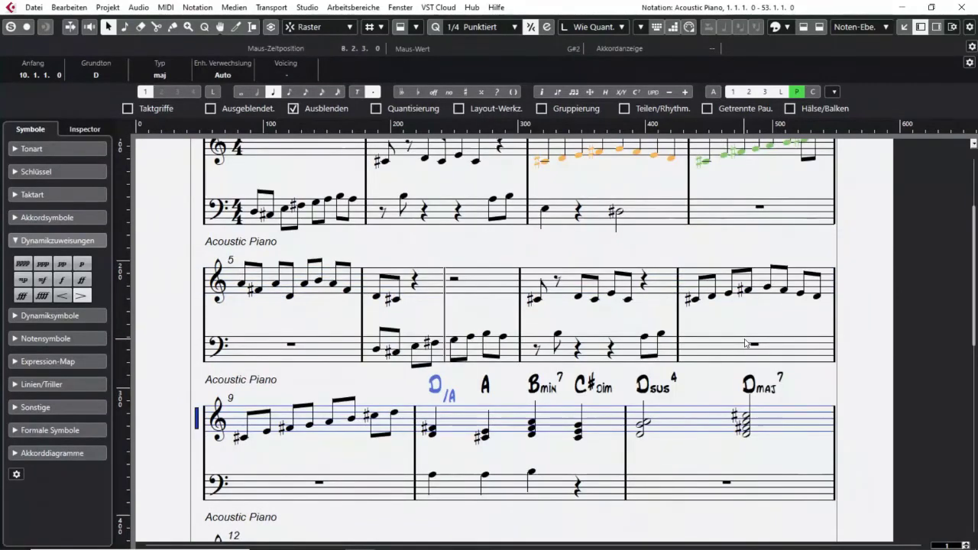
left_click(655, 92)
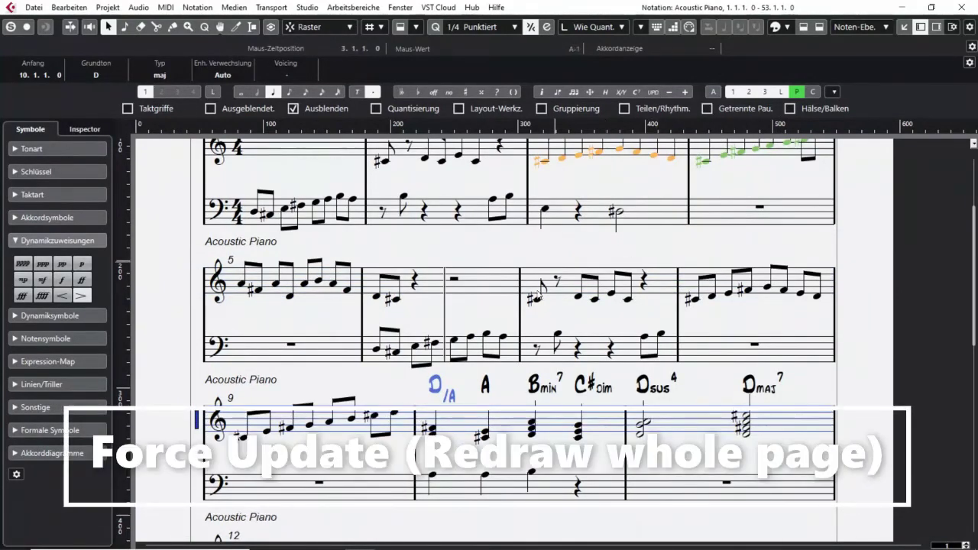
scroll(513, 211, "up", 3)
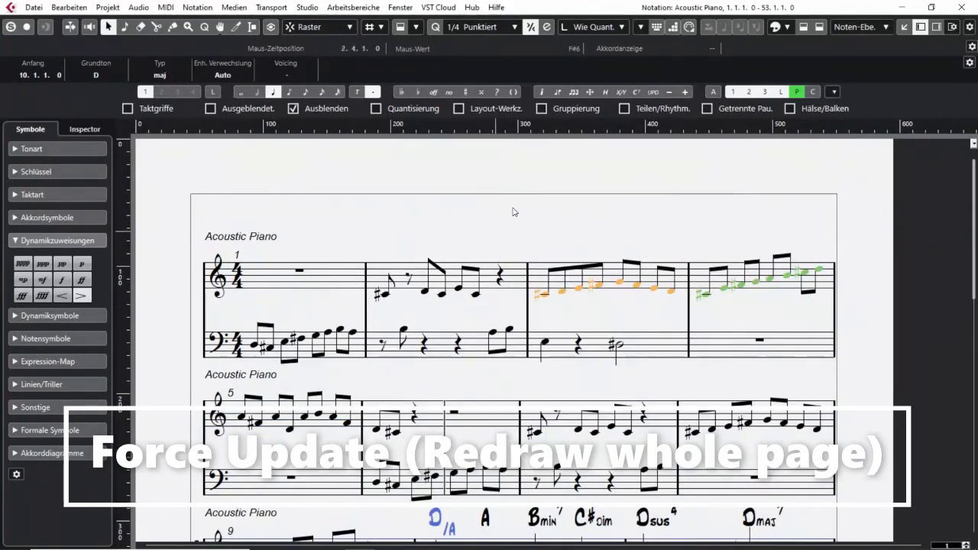
scroll(540, 395, "down", 3)
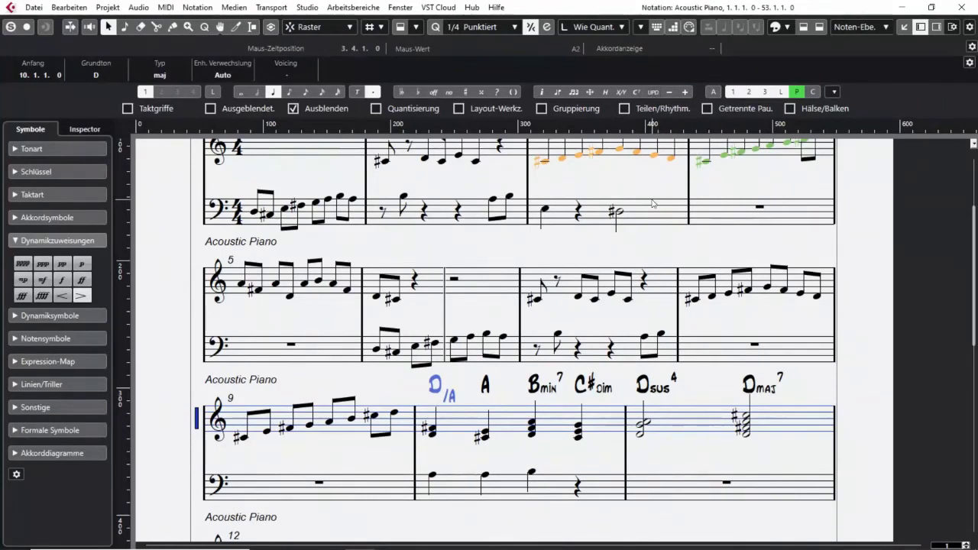
scroll(694, 252, "up", 3)
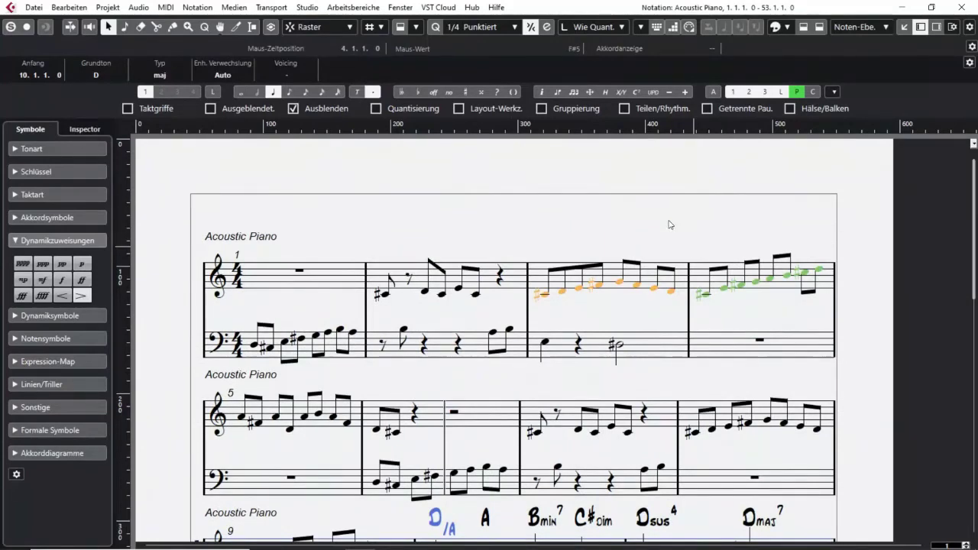
scroll(575, 305, "down", 3)
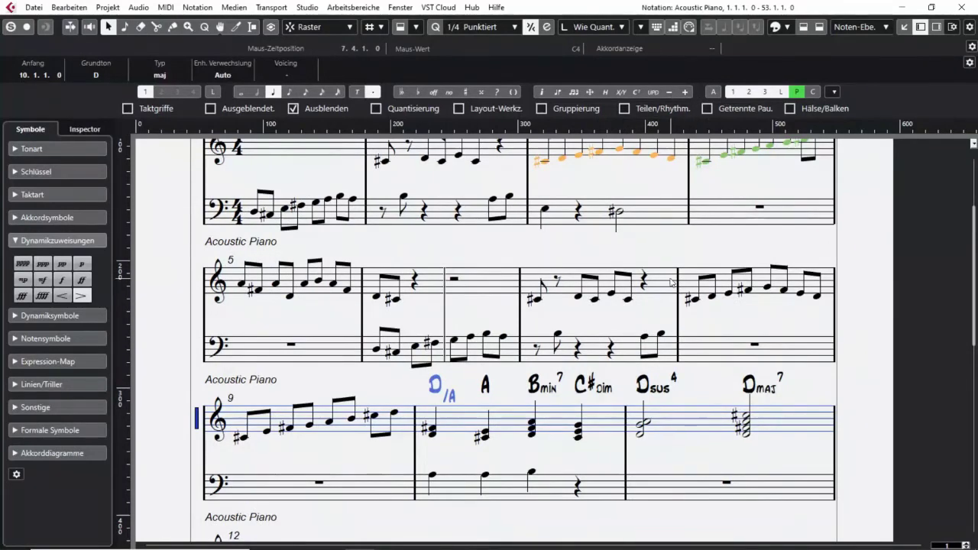
scroll(673, 284, "up", 3)
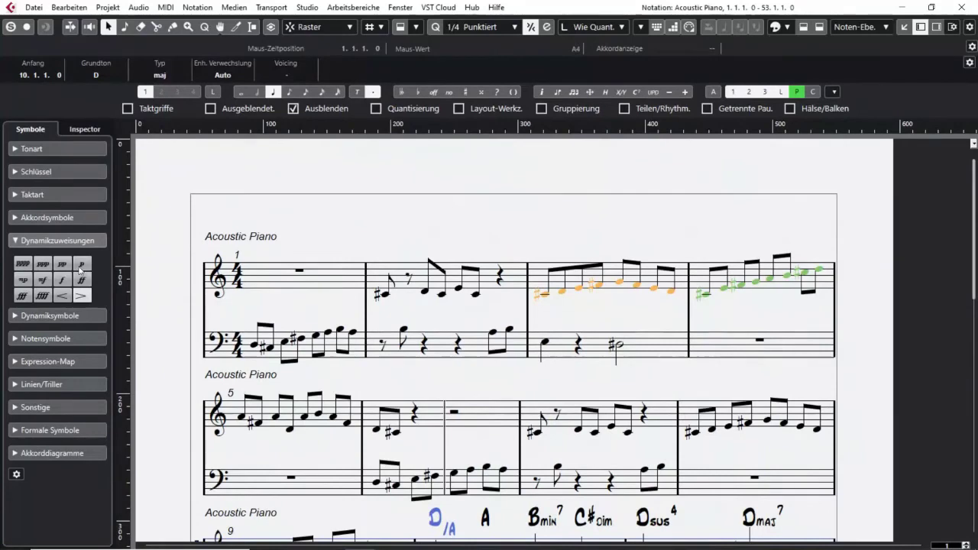
Place a p dynamic symbol above the start of bar 2 and move it slightly closer to the first note.
left_click(81, 263)
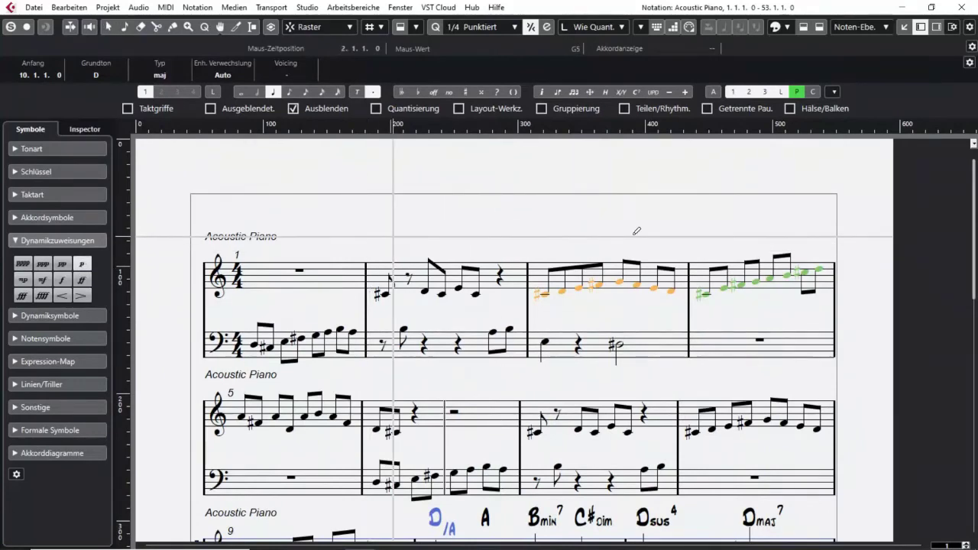
left_click(396, 238)
left_click_drag(395, 240, 383, 245)
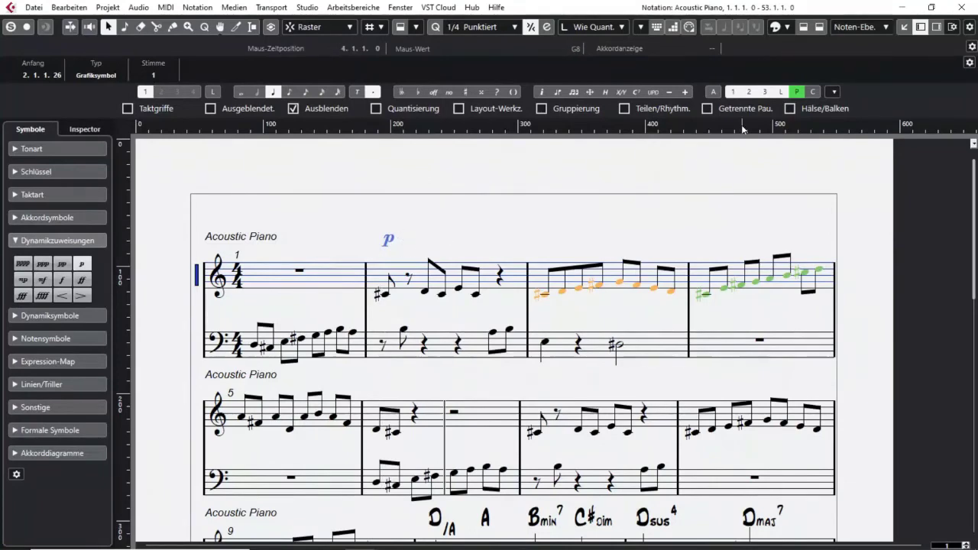
Raise the dynamic marking above bar 2 by several levels and lower it again with the + and − flip functions.
left_click(686, 93)
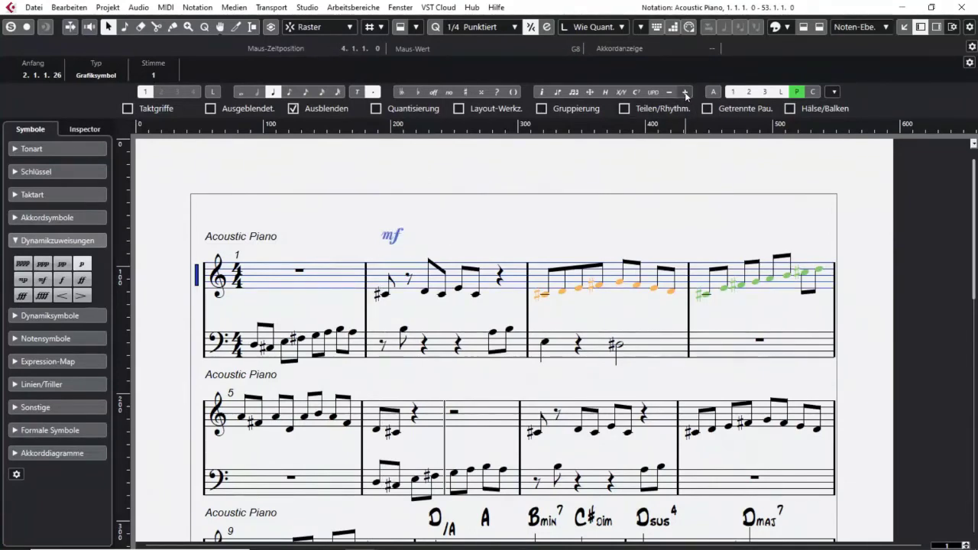
left_click(685, 94)
left_click(670, 94)
left_click(670, 93)
left_click(670, 93)
Shift the bar 2 dynamic marking with Nach oben and Nach unten, and change it to f.
right_click(390, 244)
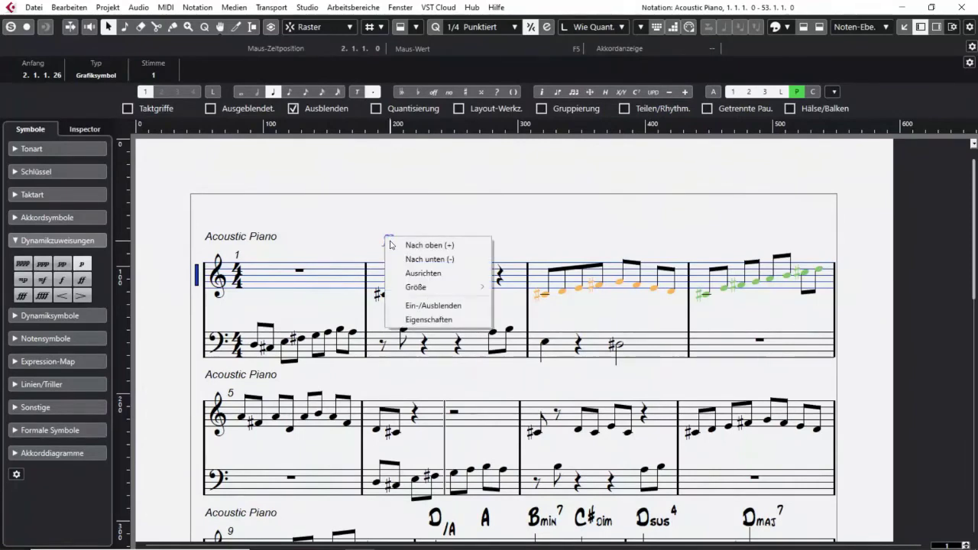
left_click(445, 246)
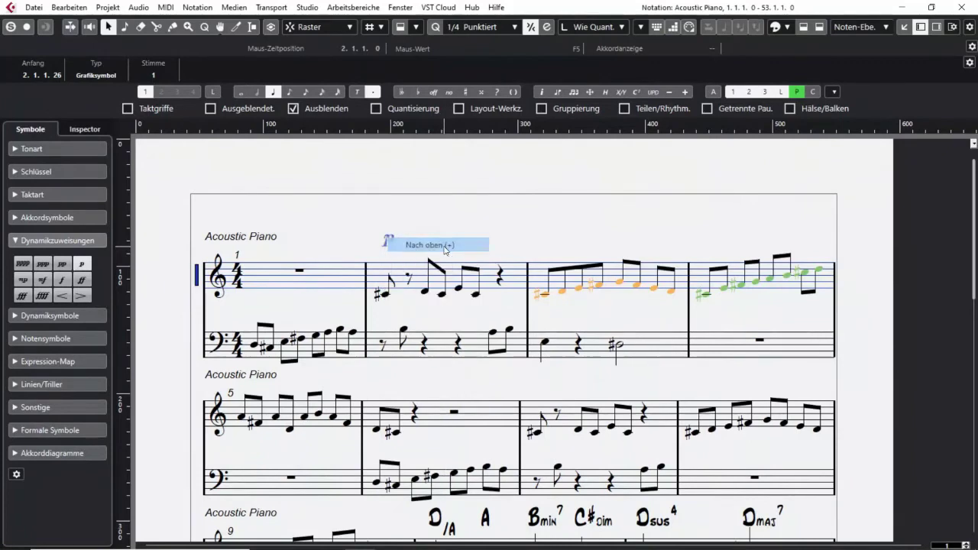
right_click(395, 242)
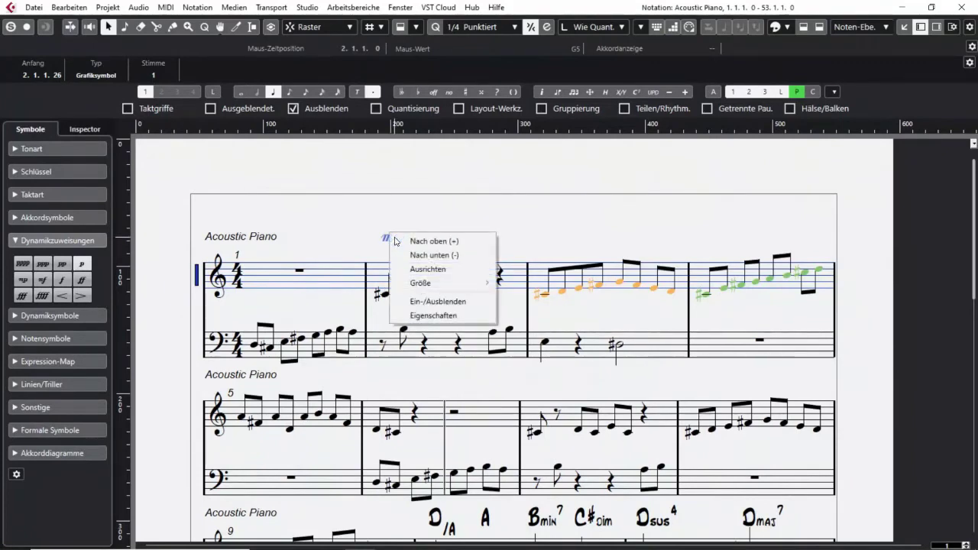
left_click(436, 255)
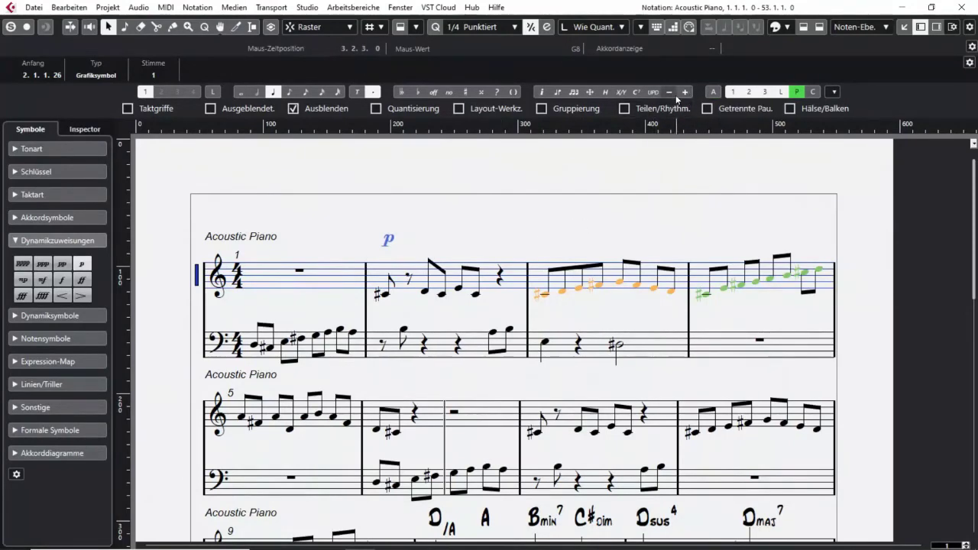
left_click(61, 280)
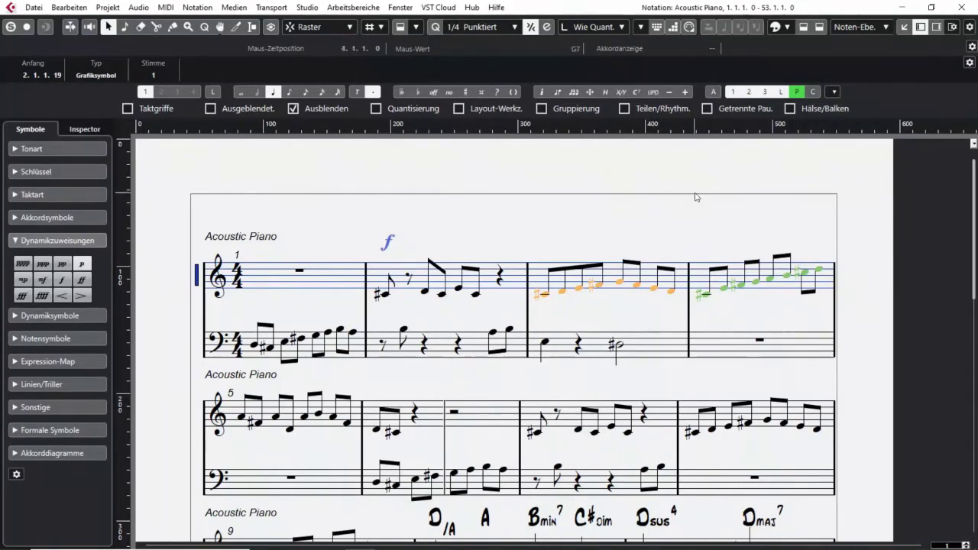
Lock the score layers 1, 2, 3, L and P.
left_click(734, 91)
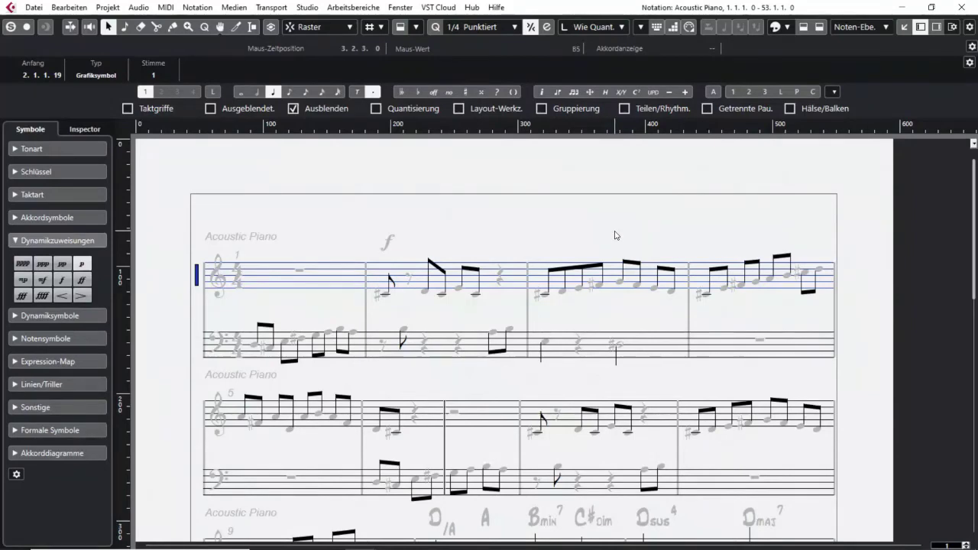
Unlock all score layers and lock them again, and examine which elements are assigned to lock layers L1, L2 and L3.
left_click(714, 93)
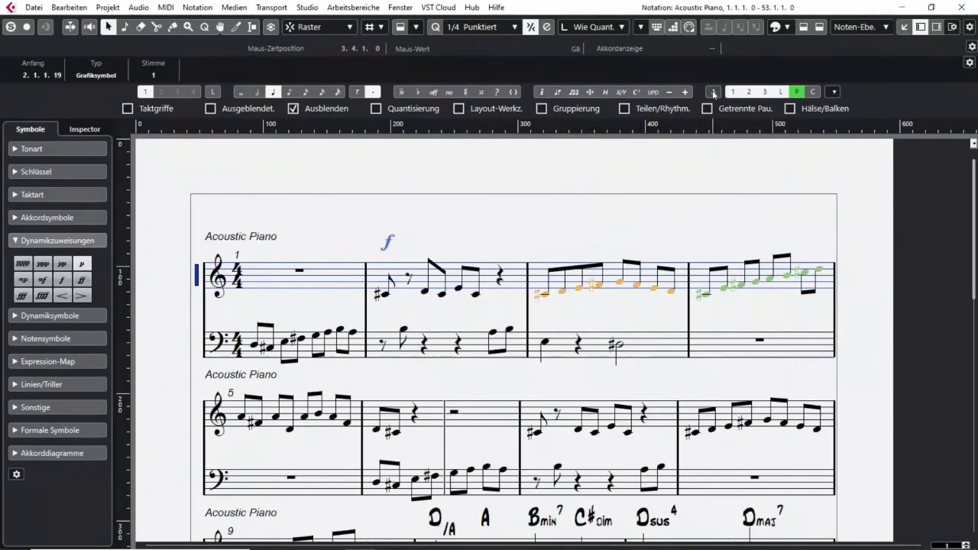
left_click(713, 93)
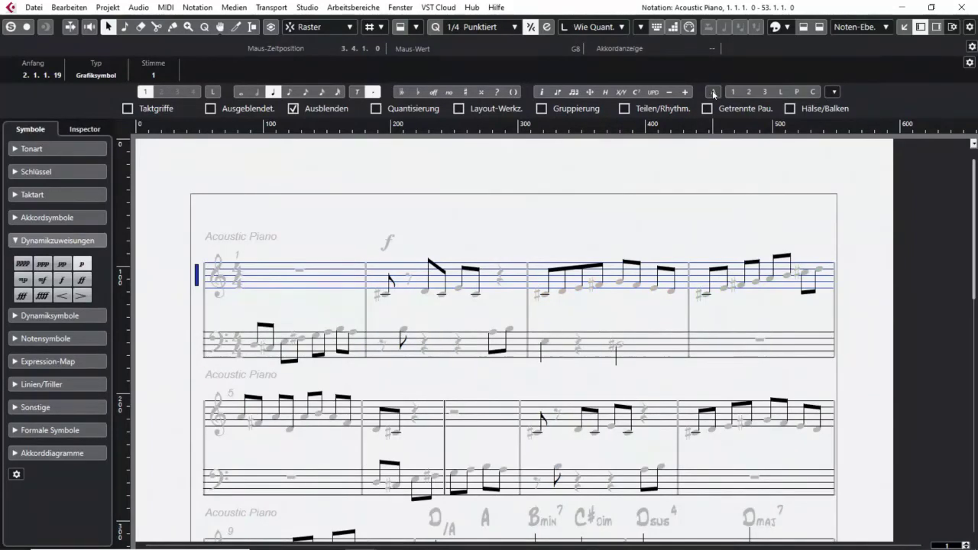
left_click(835, 92)
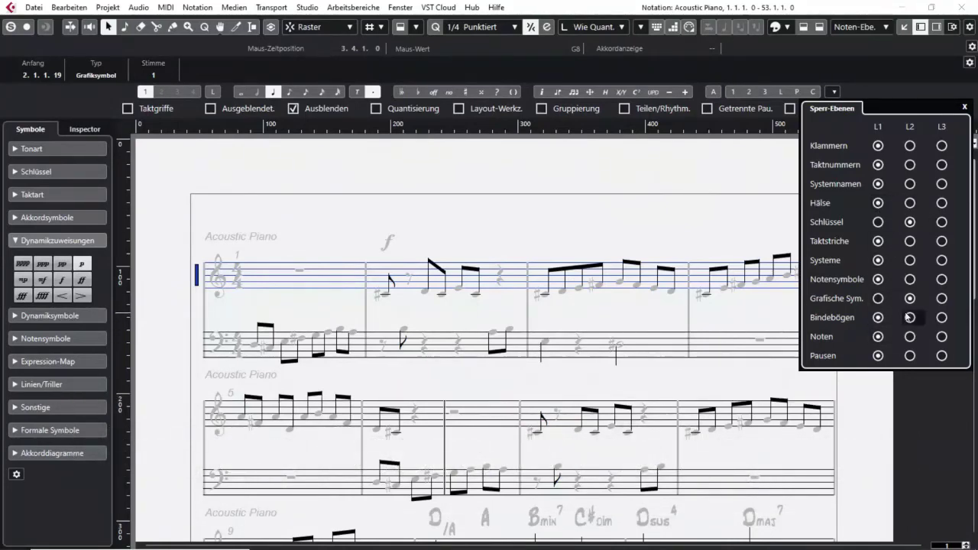
left_click(523, 231)
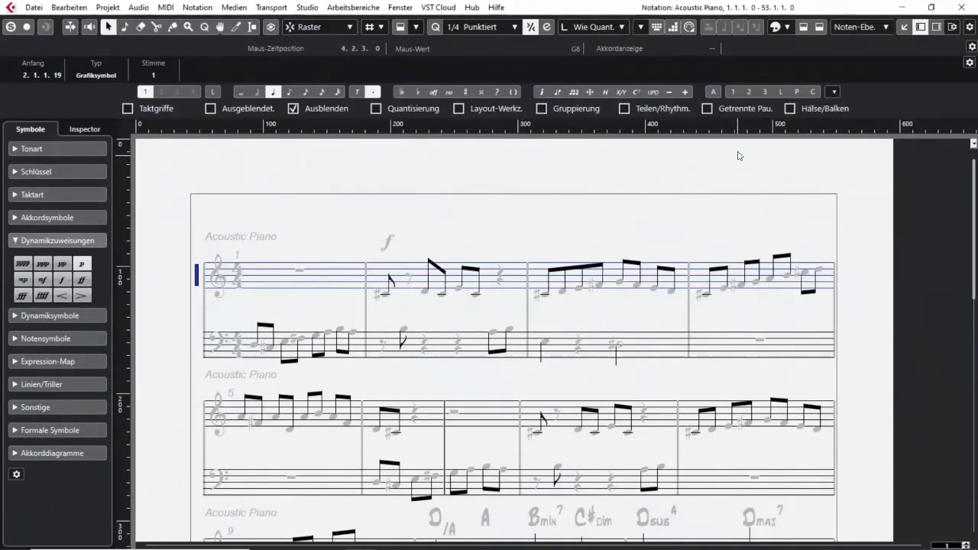
Unlock only layer 1, check the lock-layer assignments, and try to select the f dynamic above bar 2.
left_click(733, 92)
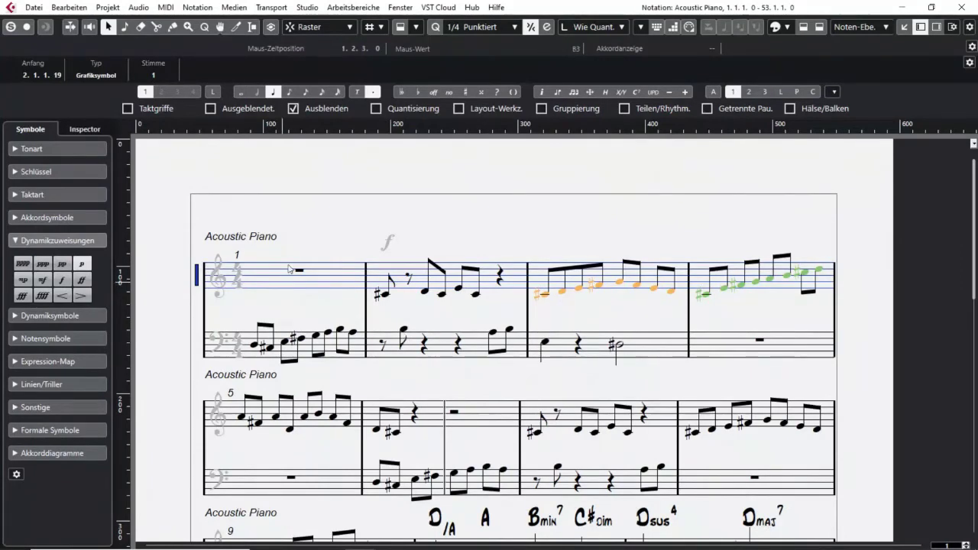
left_click(387, 247)
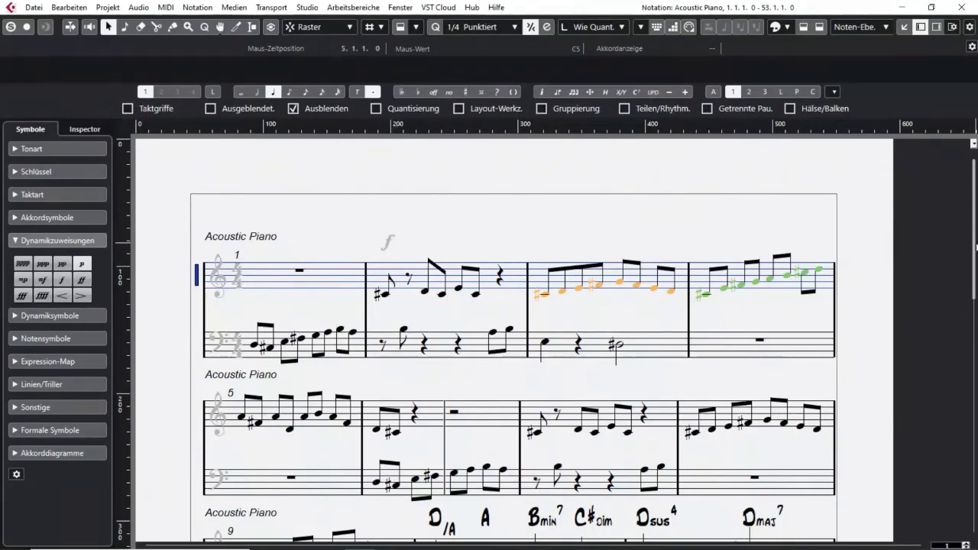
left_click_drag(975, 246, 975, 265)
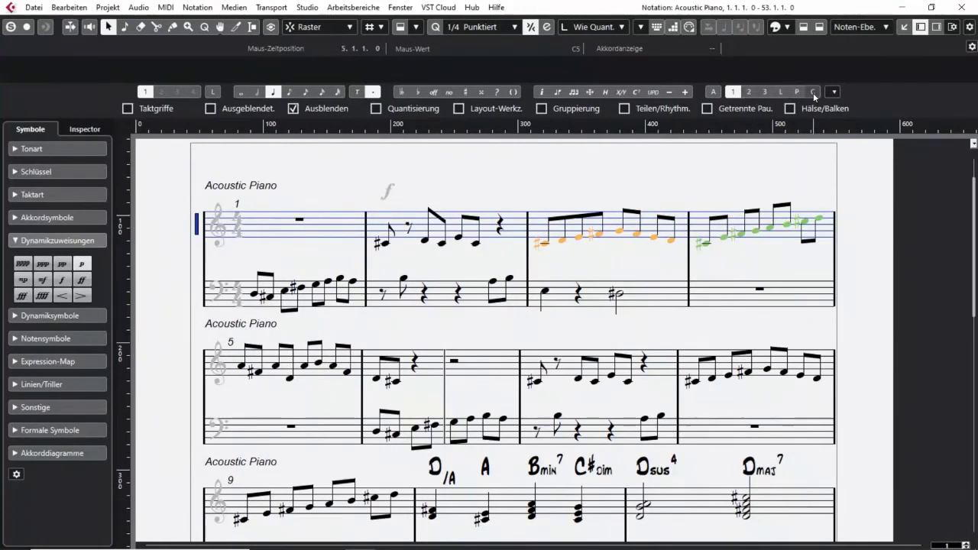
left_click(833, 92)
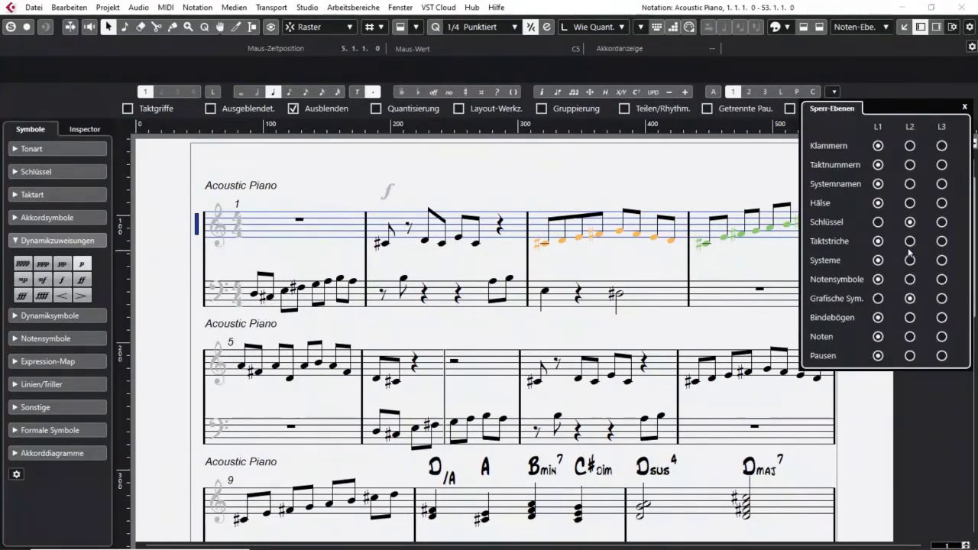
left_click(914, 222)
left_click(431, 187)
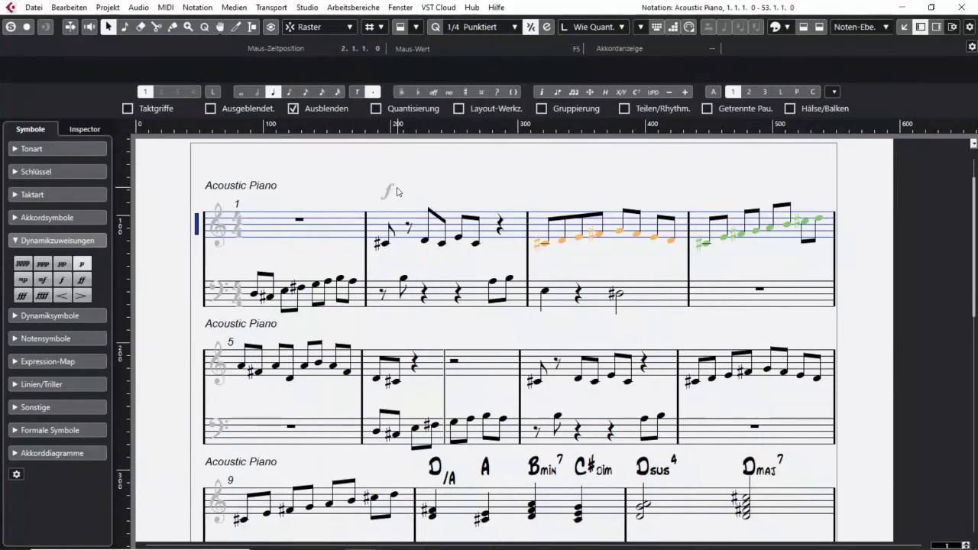
left_click_drag(369, 172, 405, 204)
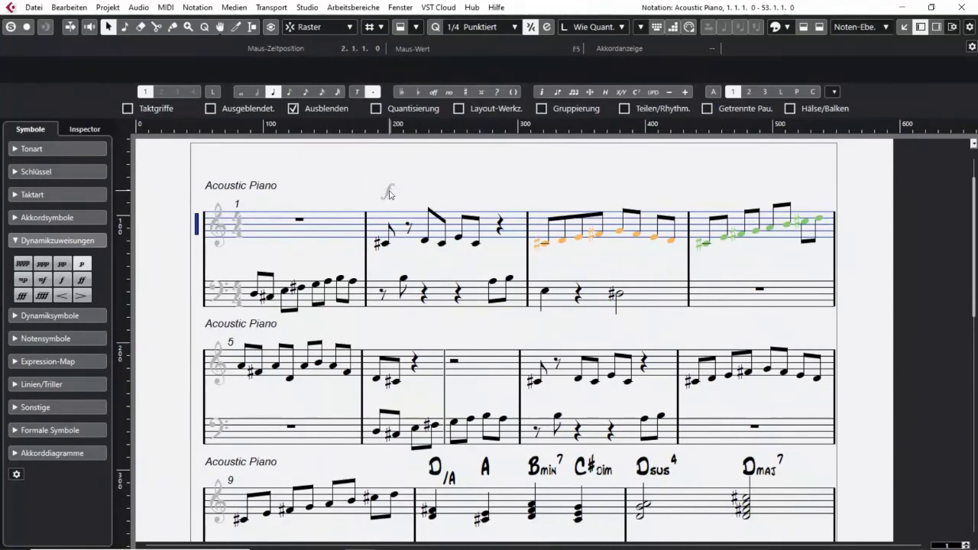
left_click_drag(378, 171, 403, 208)
Unlock all layers, delete the upper-staff notes and f dynamic of bar 2, and undo the deletion.
left_click(796, 91)
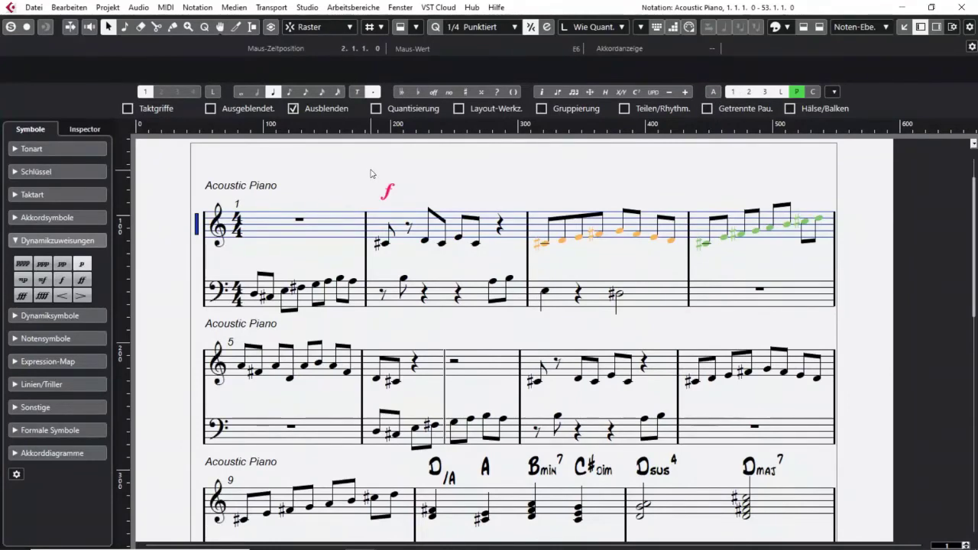
left_click_drag(371, 168, 492, 278)
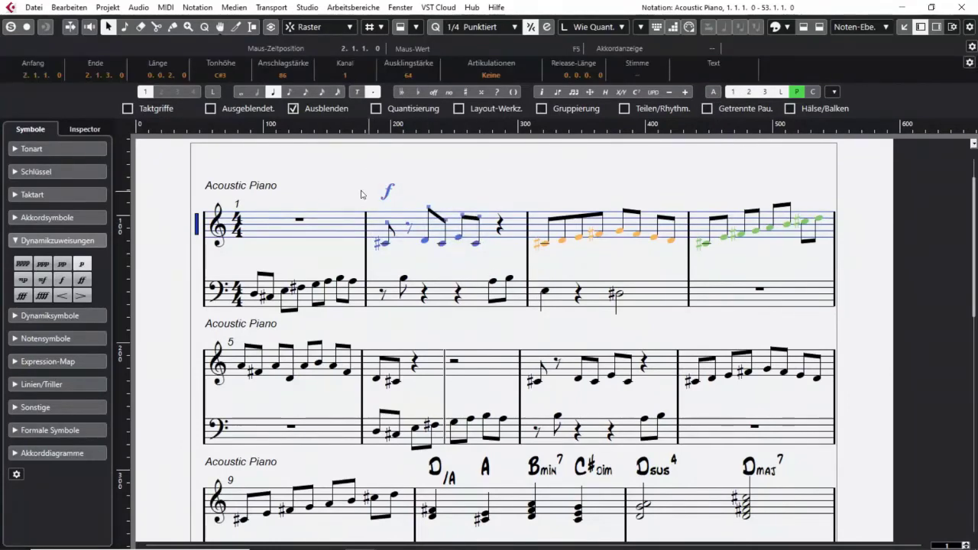
key("Delete")
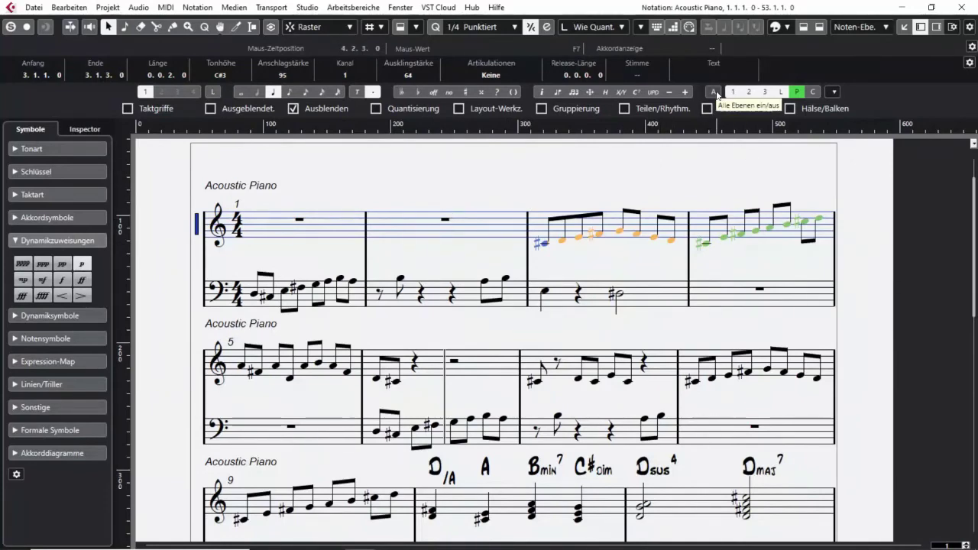
key("ctrl+z")
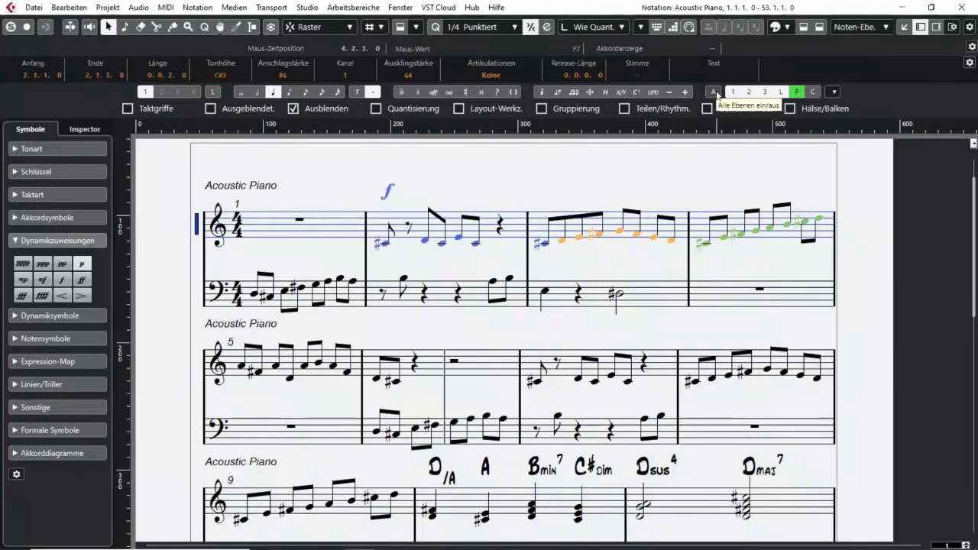
left_click(450, 196)
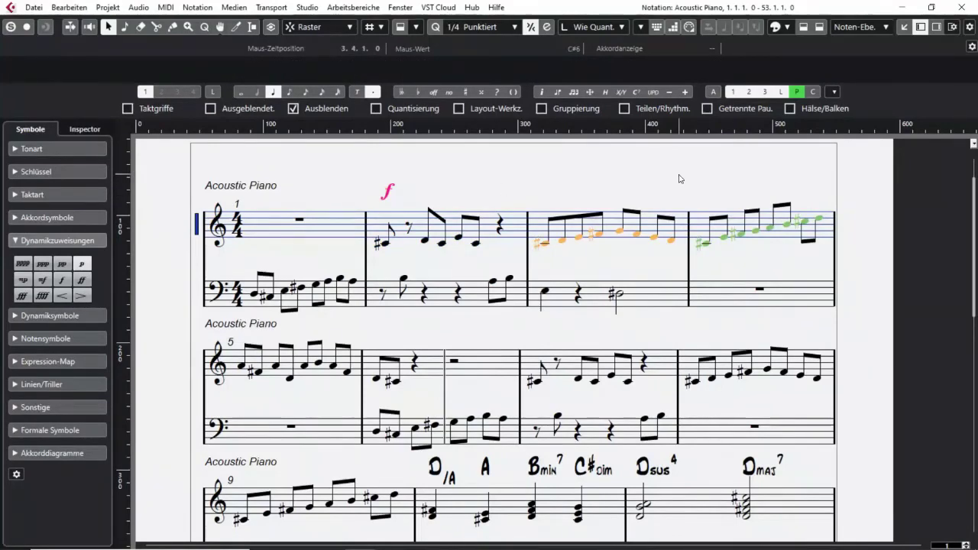
Lock all layers, unlock only layer 2, add layer 1, and lock layer 2 again so that only layer 1 stays editable.
left_click(714, 92)
left_click(732, 92)
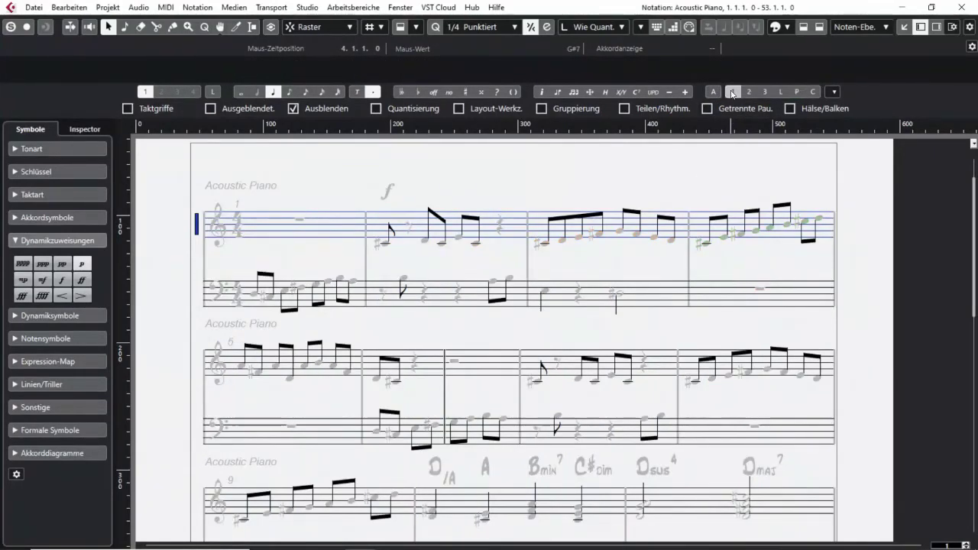
left_click(740, 93)
left_click(749, 92)
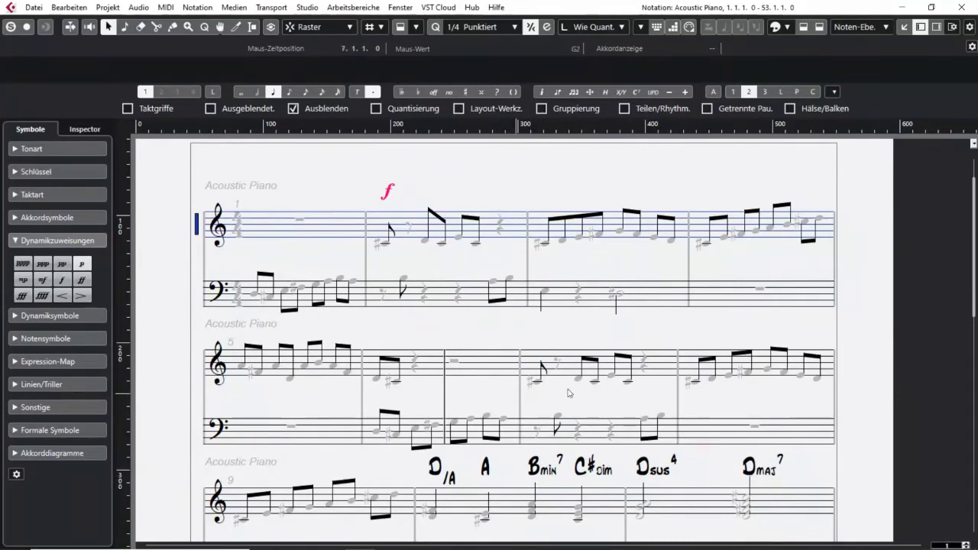
left_click(733, 91)
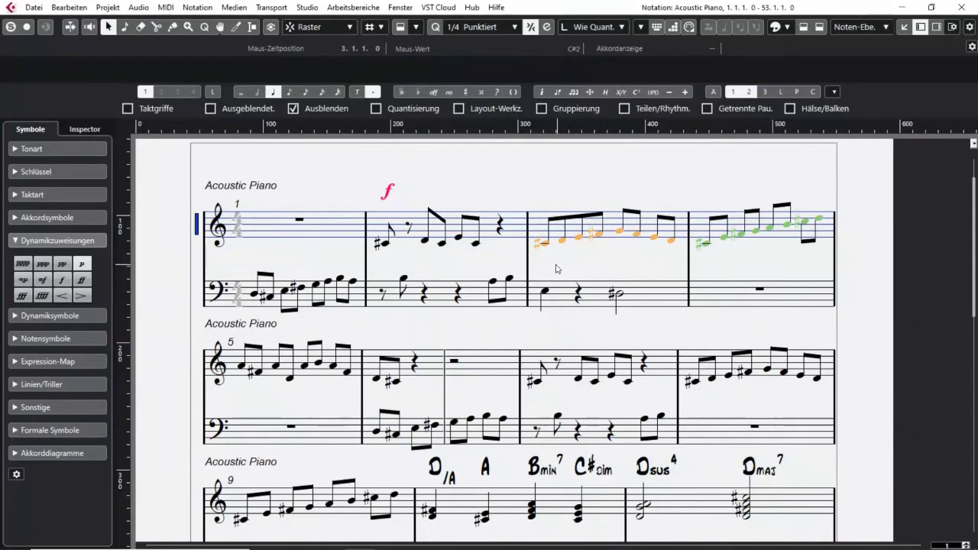
left_click(745, 92)
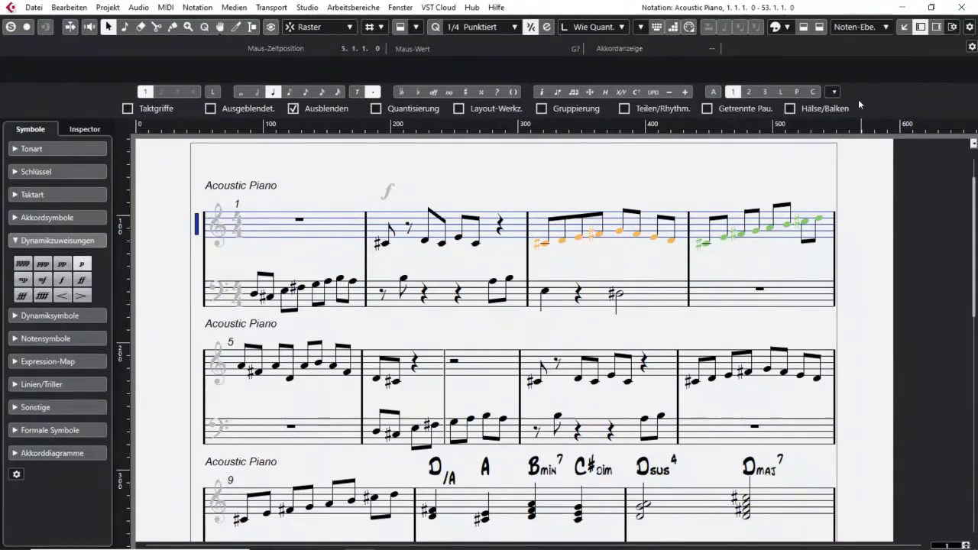
Switch the Schlüssel elements between lock layers L1 and L2, leaving them assigned to L2.
left_click(835, 93)
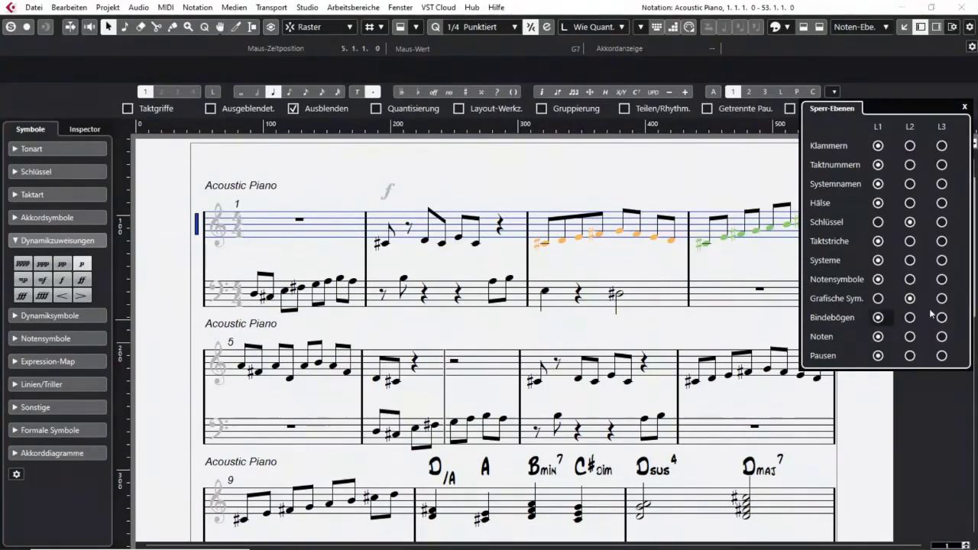
left_click(878, 222)
left_click(909, 222)
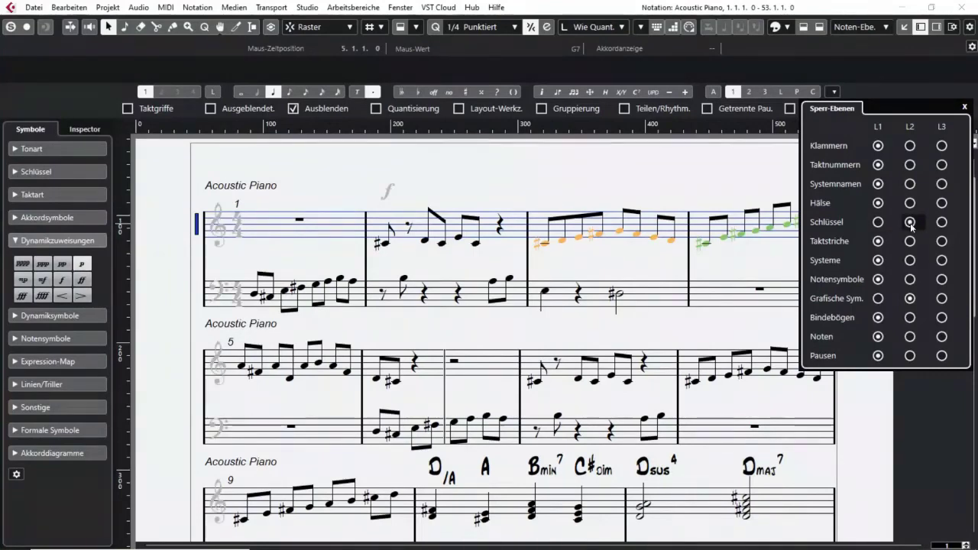
left_click(879, 223)
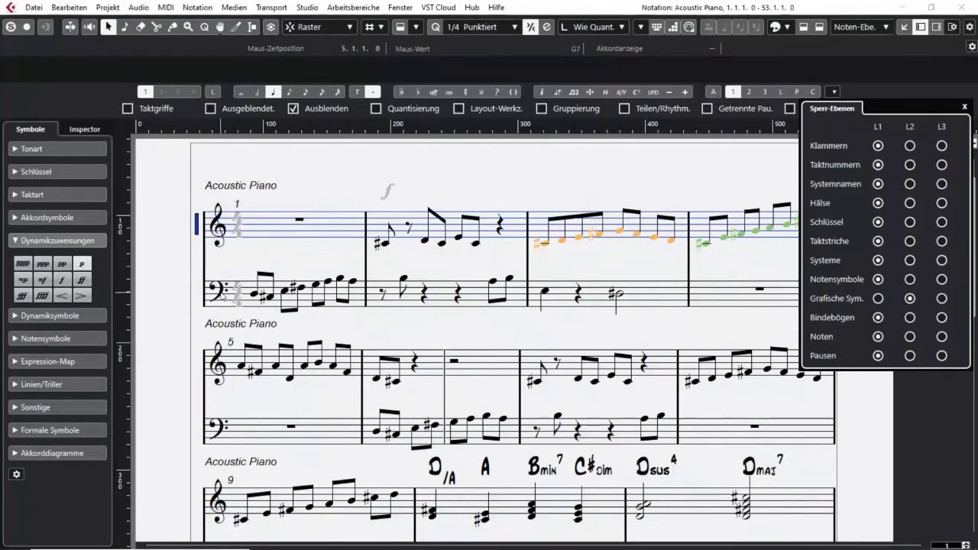
left_click(910, 222)
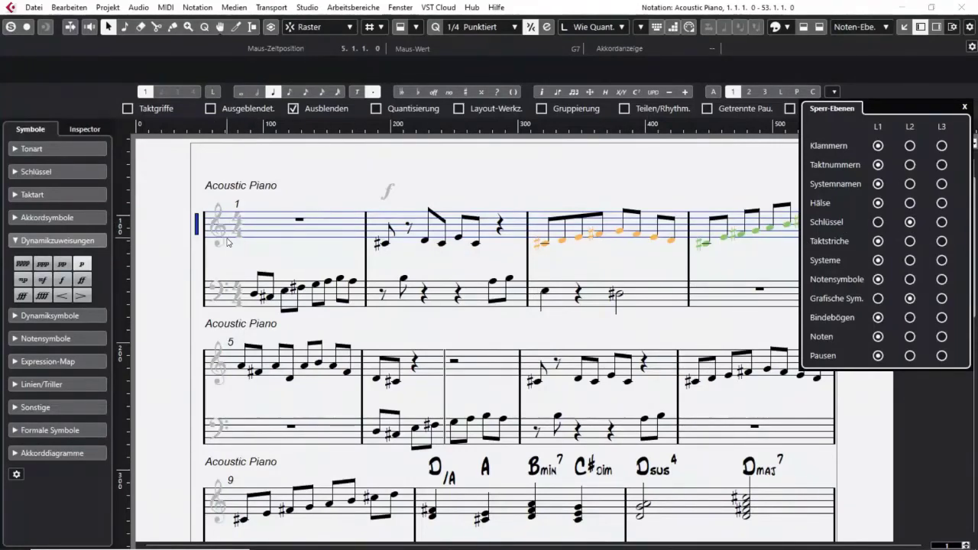
left_click(501, 186)
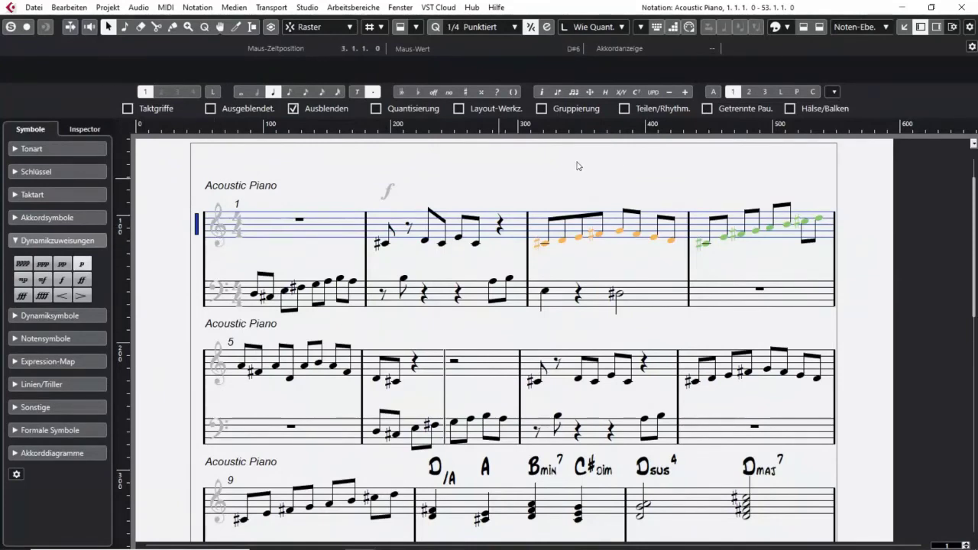
Unlock layer 2 instead of layer 1, open the first treble clef for editing and close it without changes.
left_click(748, 91)
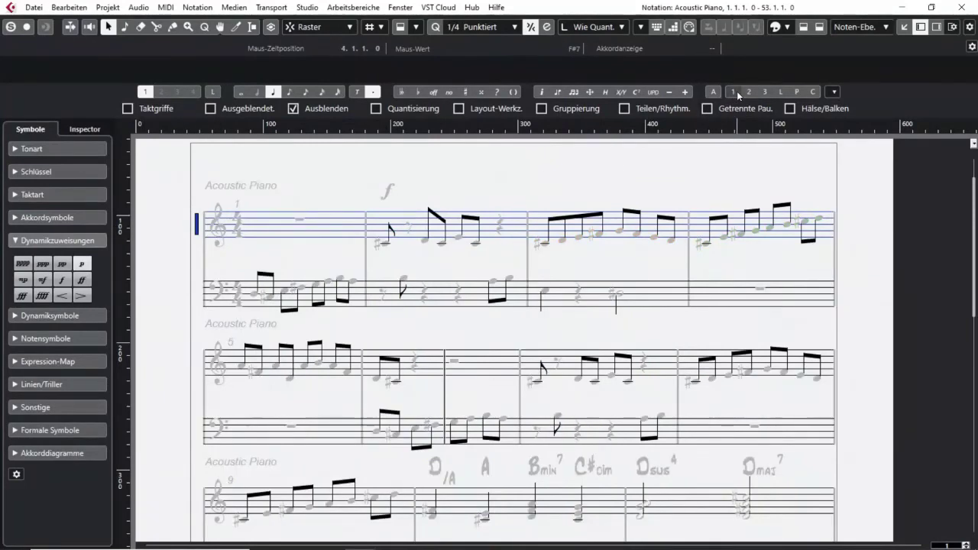
double_click(219, 237)
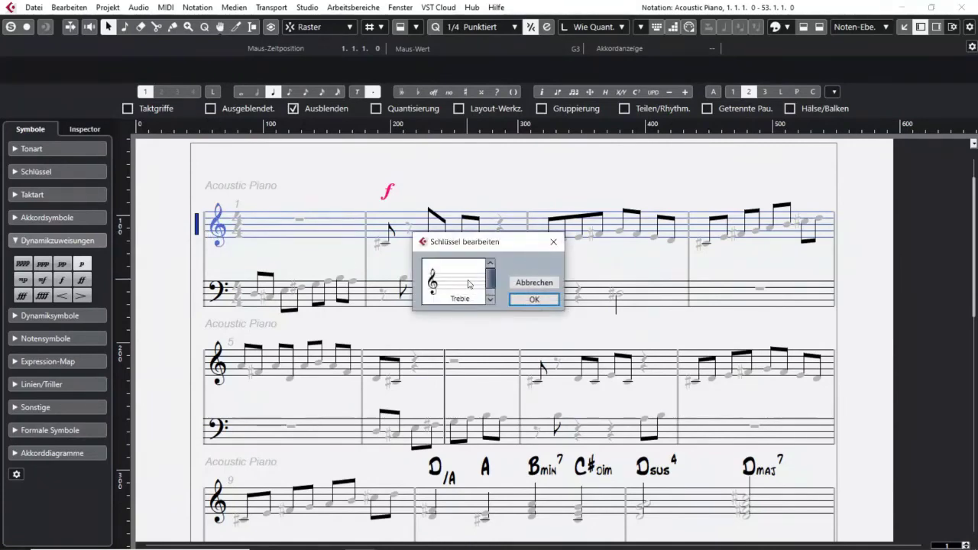
left_click(555, 242)
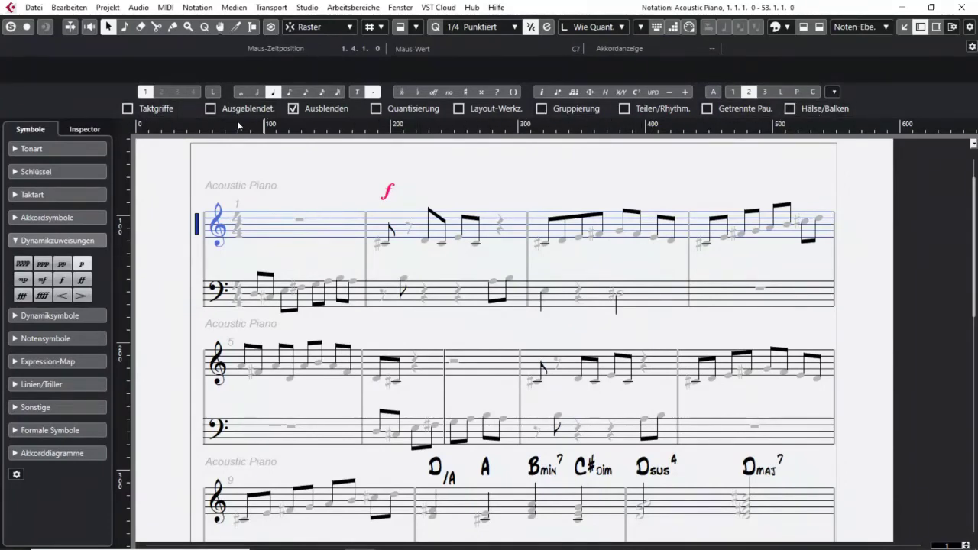
Turn off the Ausblenden filter and unlock all score layers.
left_click(294, 109)
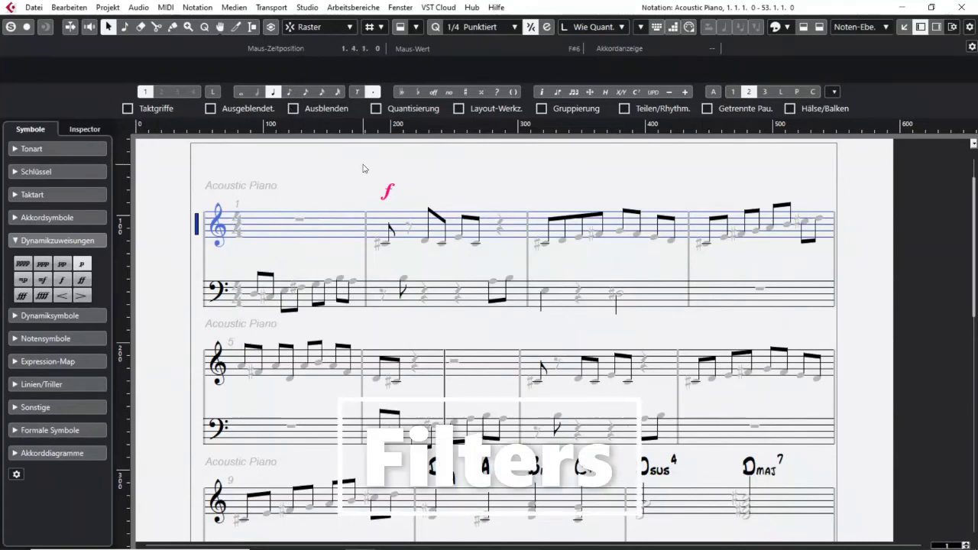
left_click(715, 92)
scroll(654, 185, "up", 1)
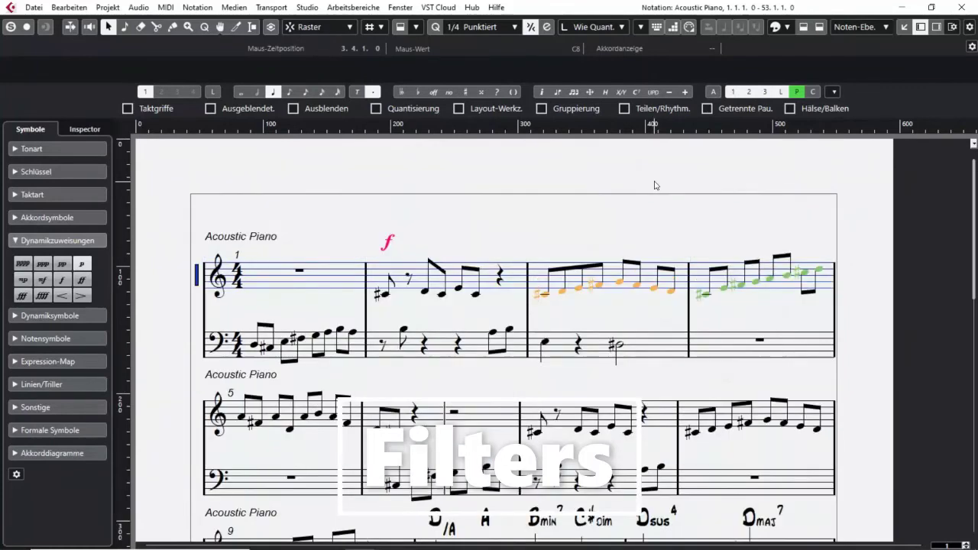
Turn on the Gruppierung filter and erase the grouping marker in bar 3 with the eraser tool.
left_click(541, 109)
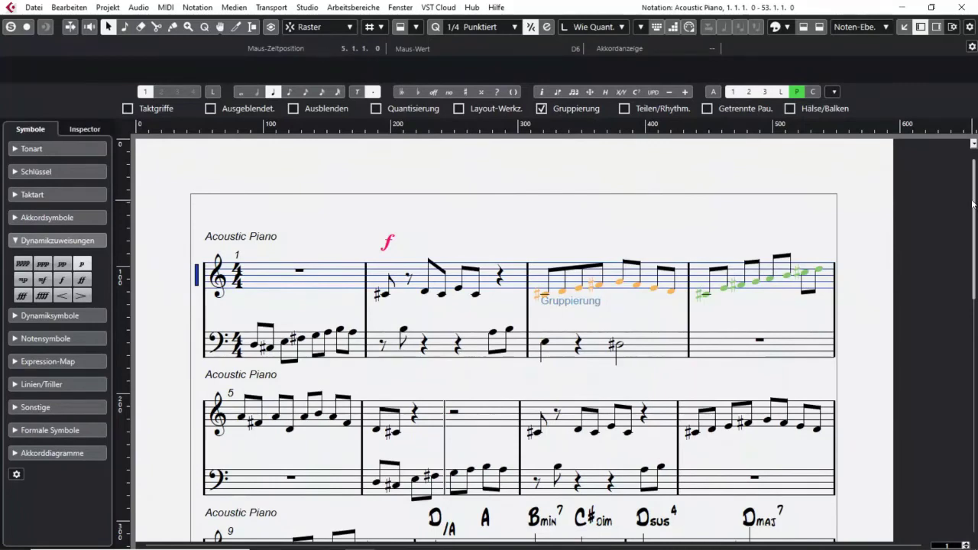
scroll(973, 204, "down", 3)
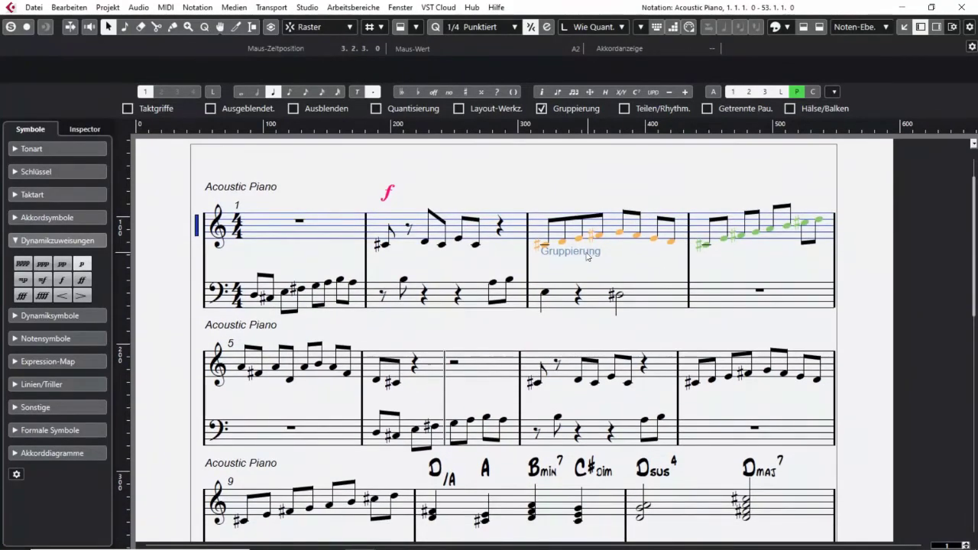
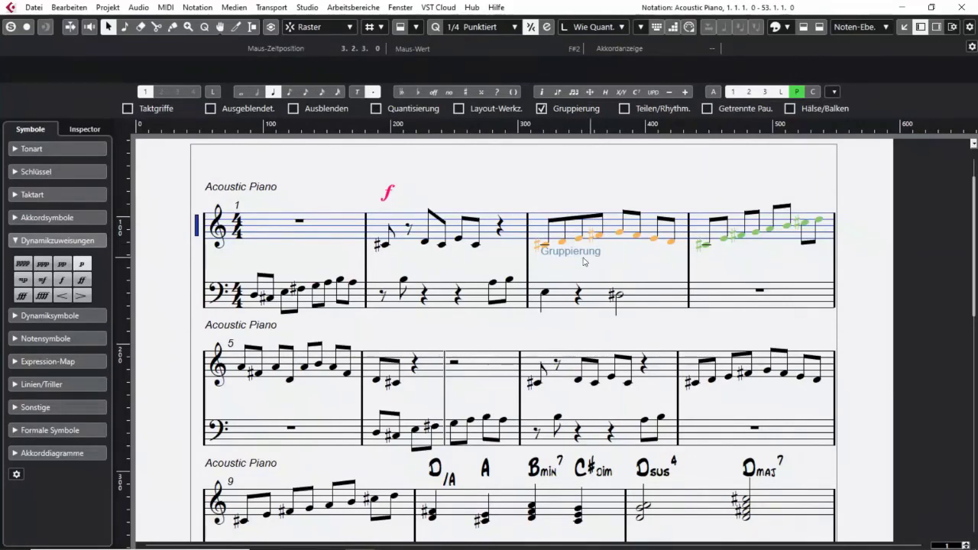
right_click(616, 168)
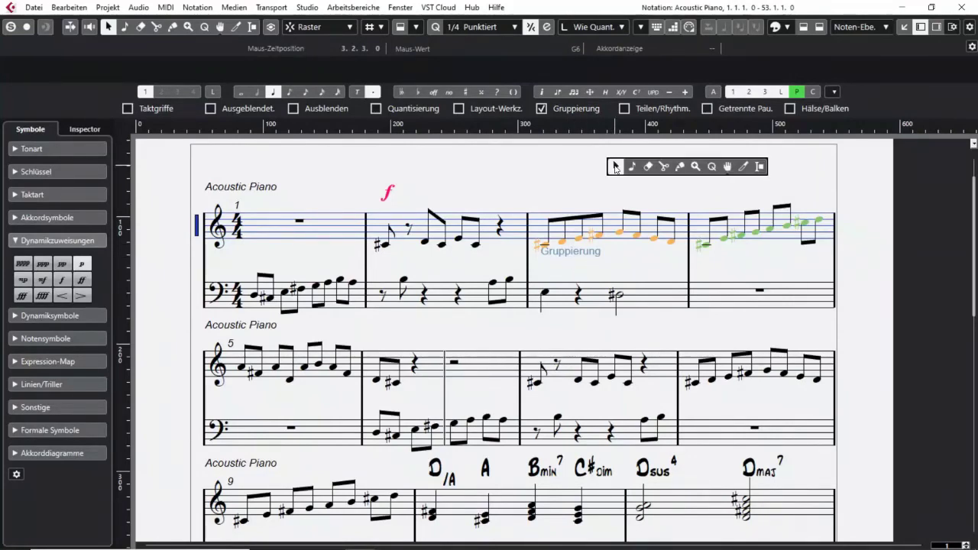
left_click(648, 166)
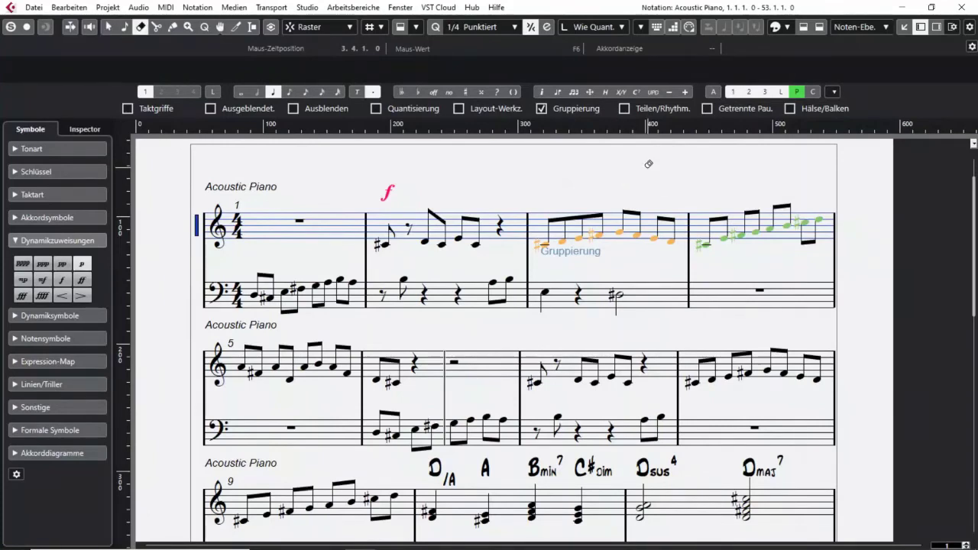
left_click(585, 253)
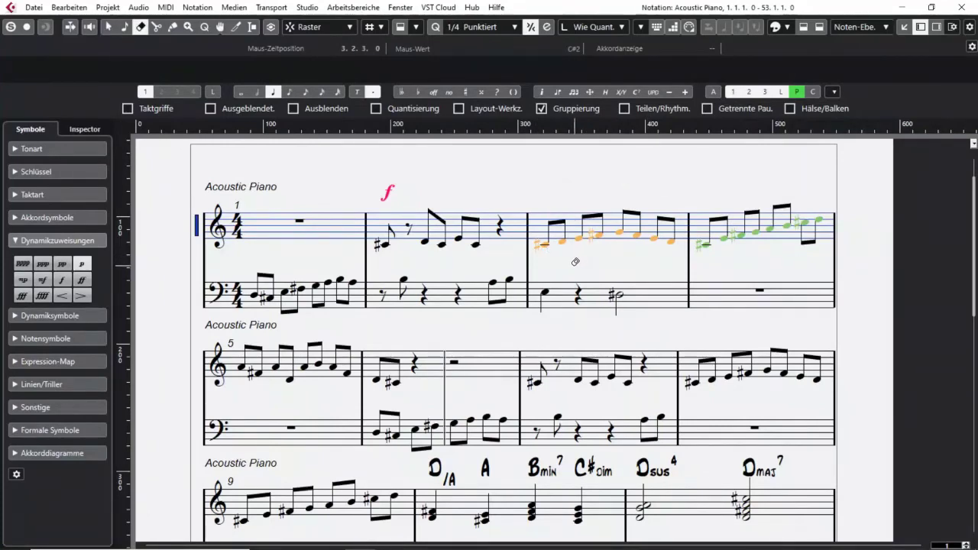
Undo the erasure of the grouping marker in bar 3 and delete the marker again using the selection tool.
right_click(572, 273)
left_click(573, 267)
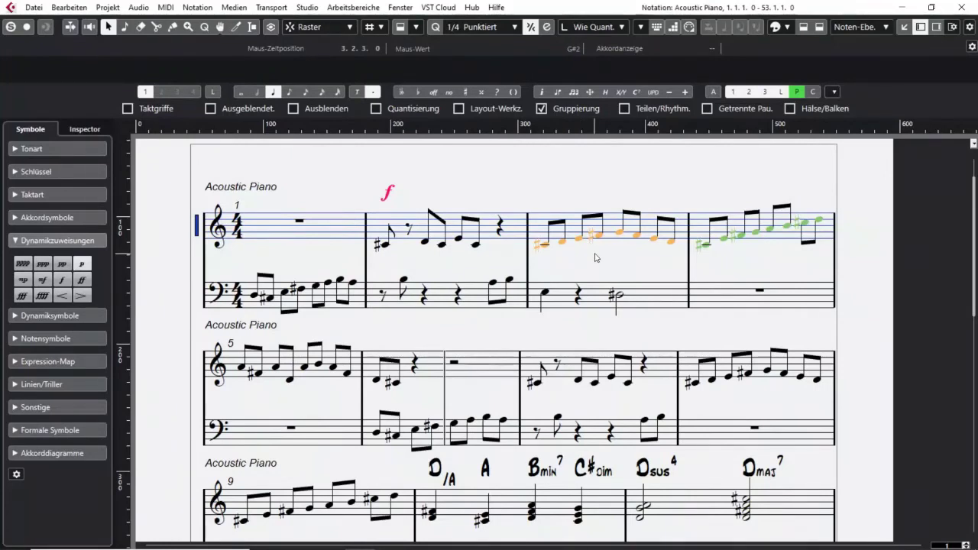
key("ctrl+z")
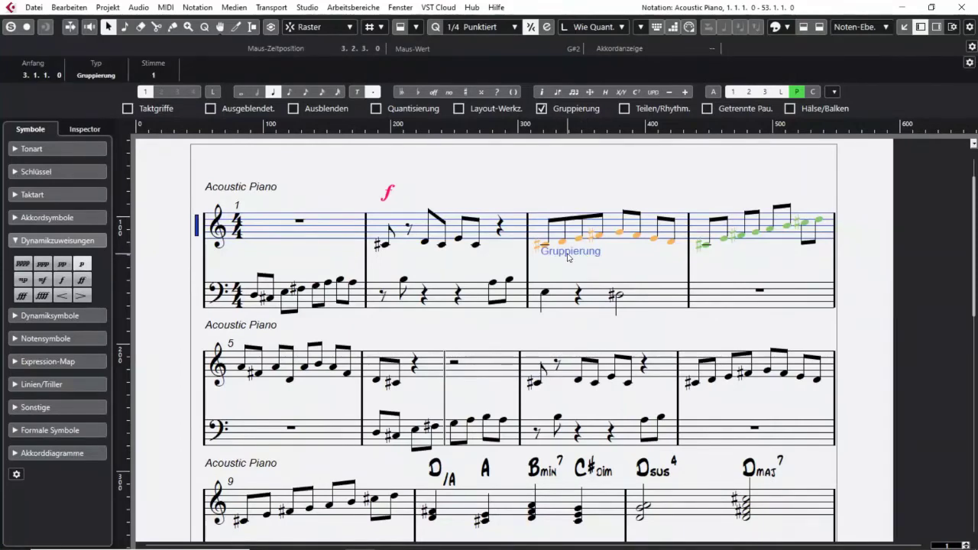
key("Delete")
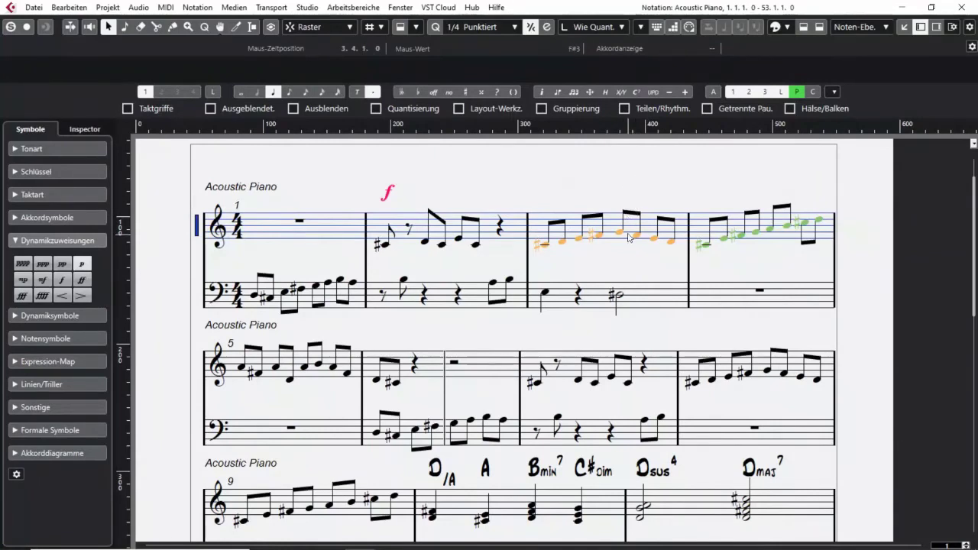
Lengthen the outer stems of the last two beamed pairs in bar 3 and turn on the Hälse/Balken filter.
left_click_drag(625, 232, 674, 179)
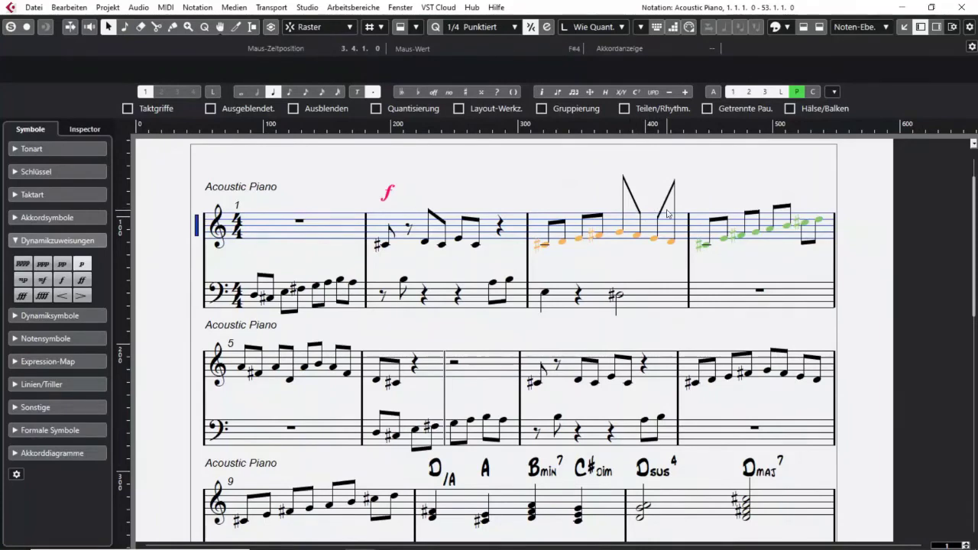
left_click(789, 108)
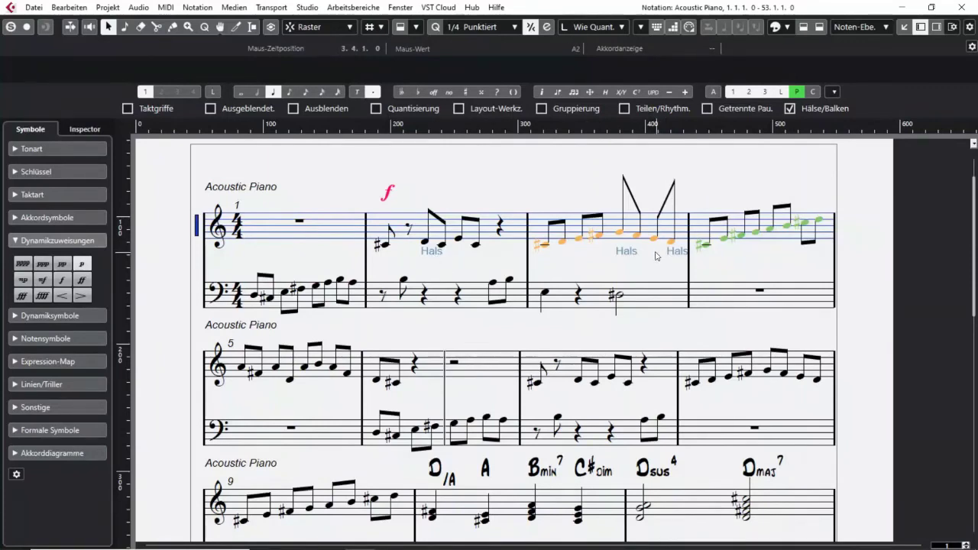
Erase the three Hals markers in bars 2 and 3 with the eraser tool and return to the selection tool.
right_click(619, 266)
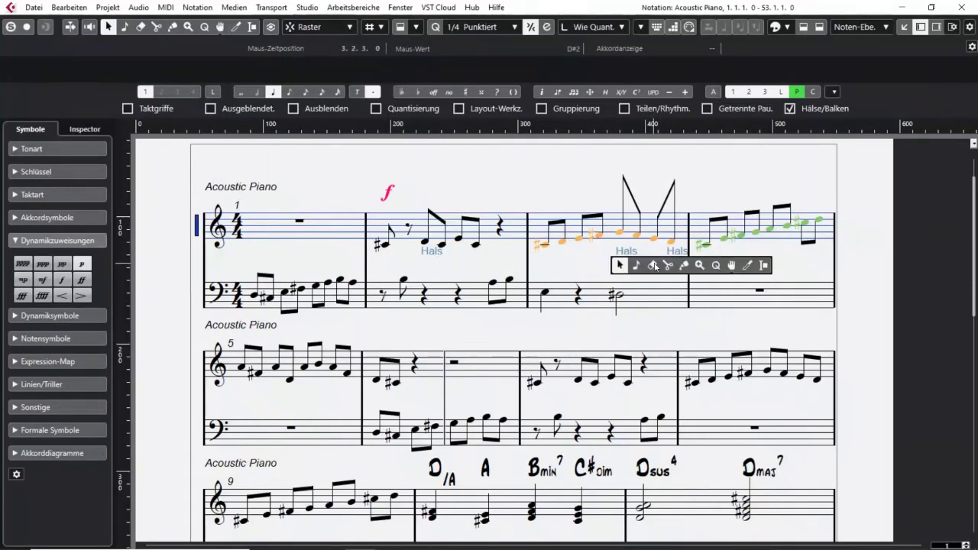
left_click(647, 266)
left_click(627, 251)
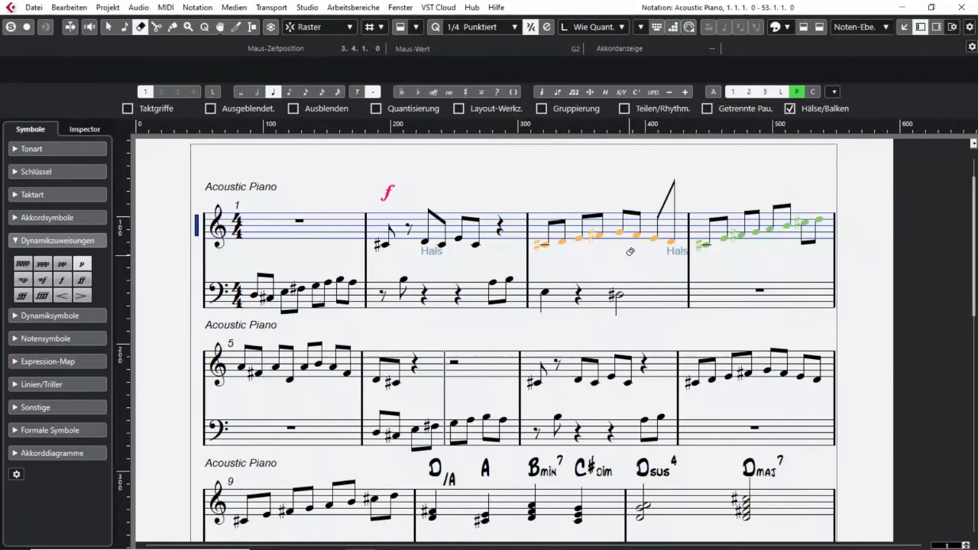
left_click(677, 251)
left_click(439, 252)
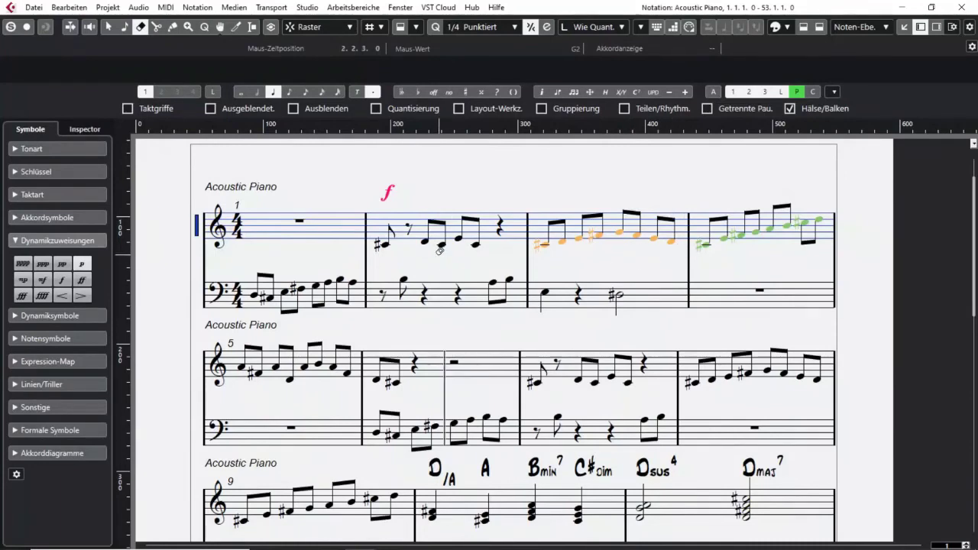
key("1")
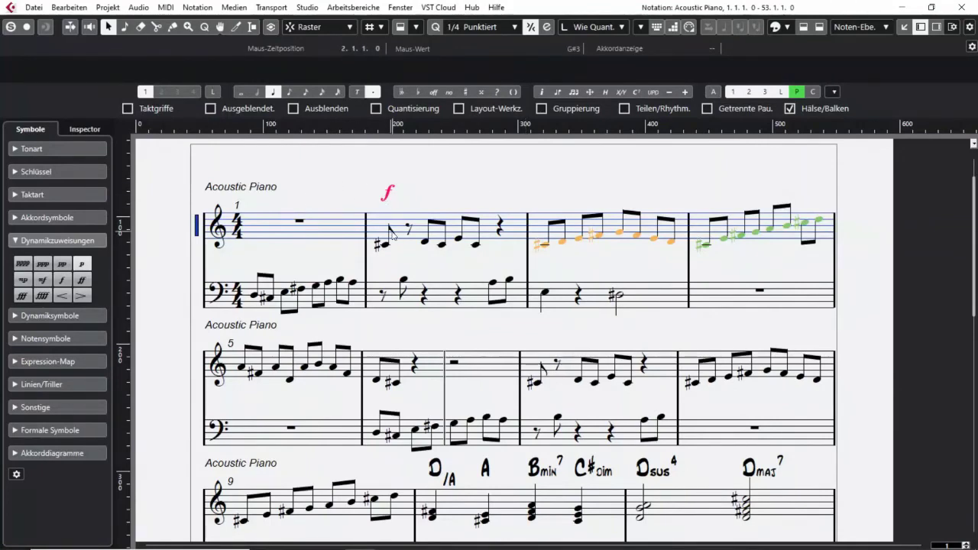
Hide the forte symbol above bar 2 and turn on the Ausblenden filter.
left_click_drag(369, 208, 509, 257)
left_click(387, 193)
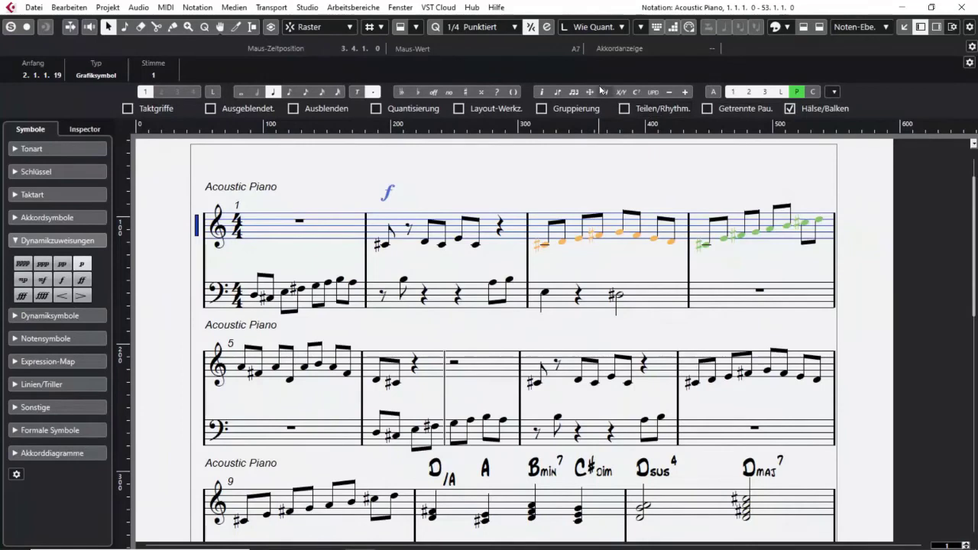
key("Delete")
left_click(292, 108)
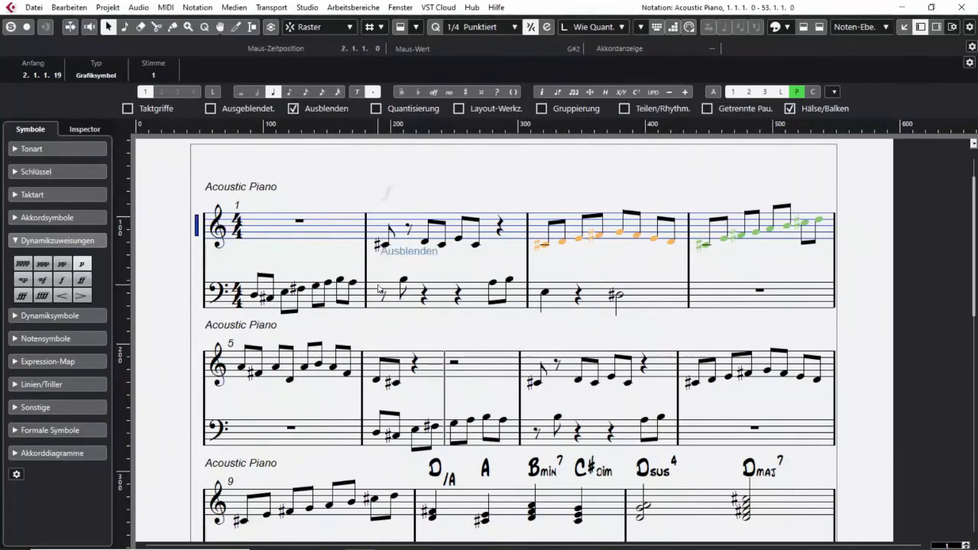
Erase the Ausblenden marker in bar 2 with the eraser tool and turn off the Ausblenden filter.
left_click(415, 263)
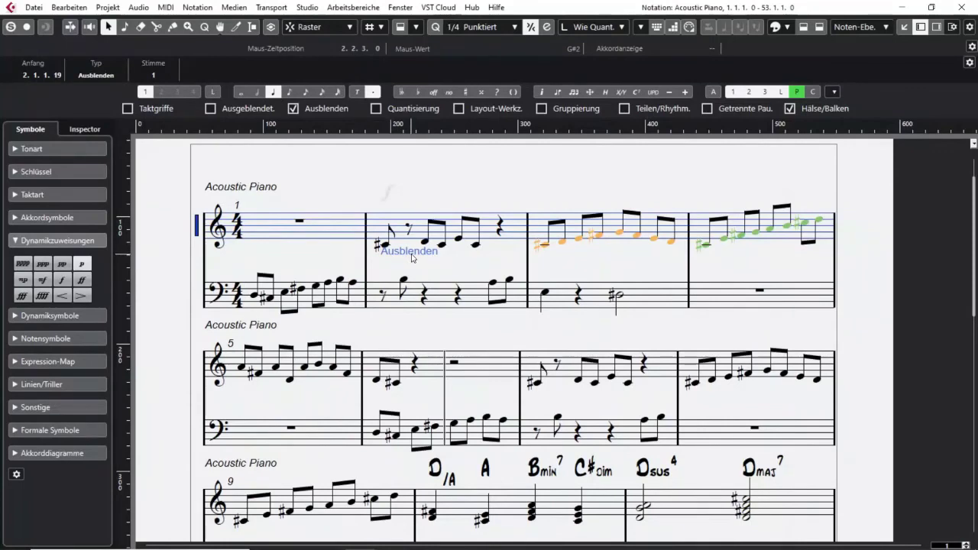
right_click(442, 190)
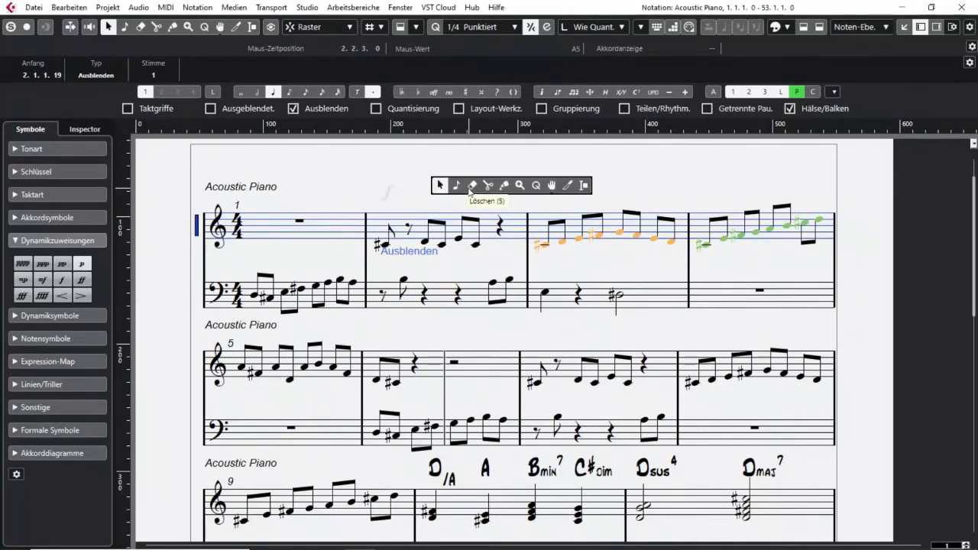
left_click(475, 189)
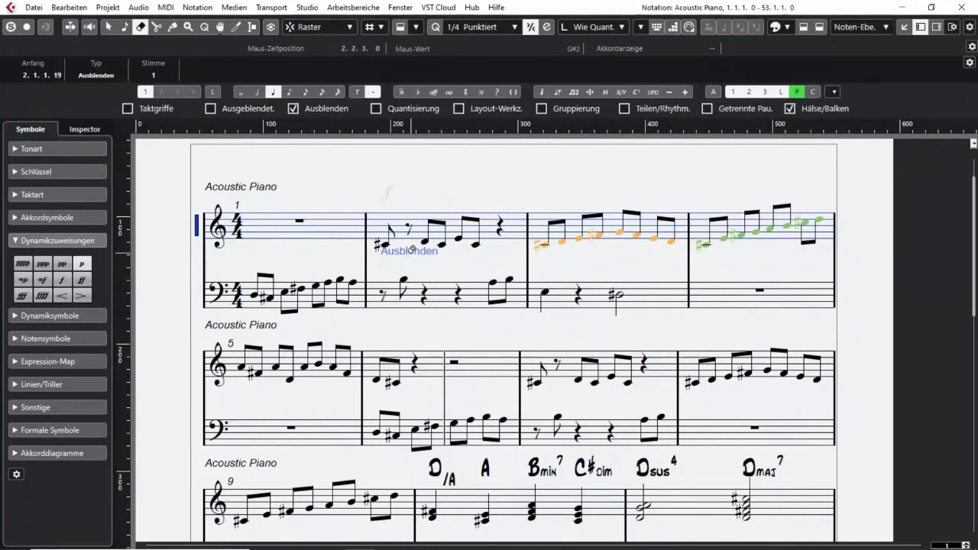
left_click(411, 251)
key("1")
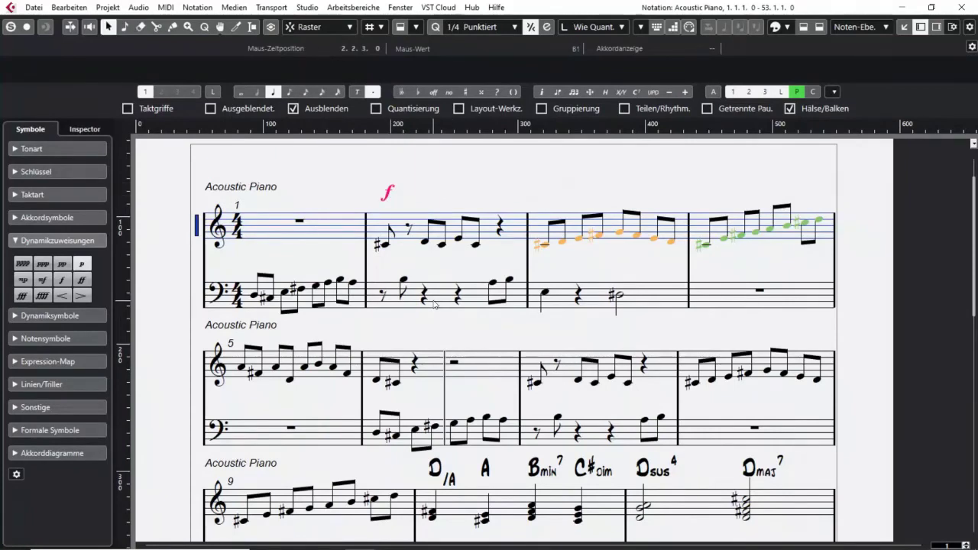
left_click(294, 109)
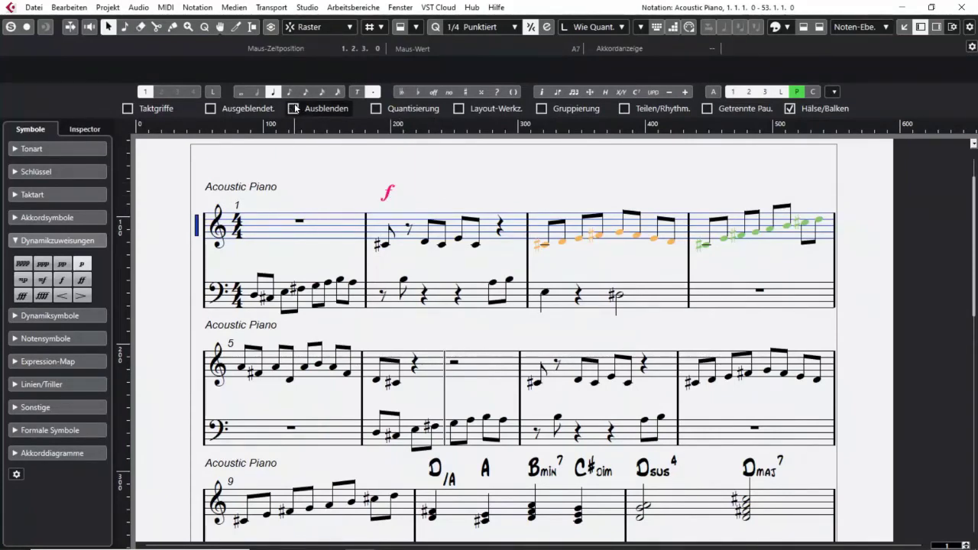
Turn on the Taktgriffe filter to display bar handles in the score.
left_click(127, 109)
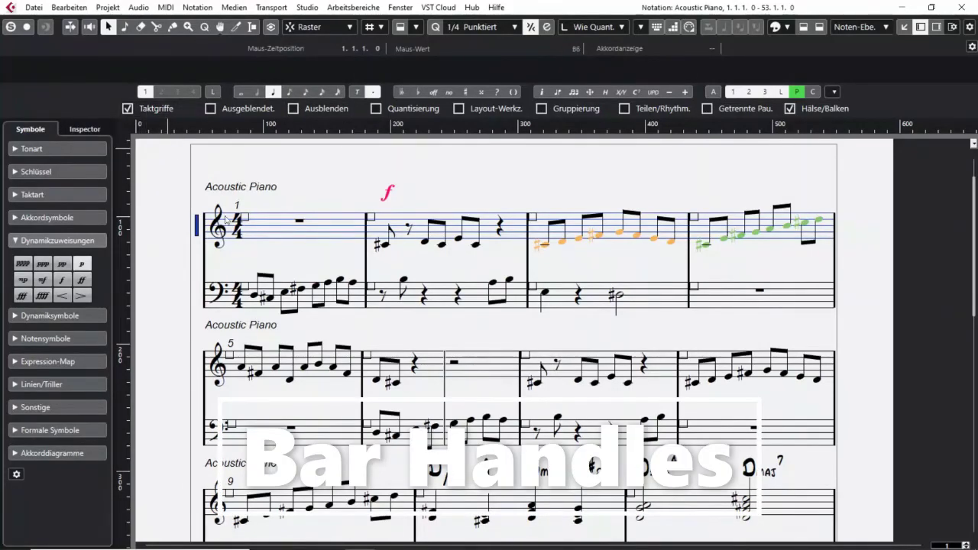
scroll(333, 230, "down", 2)
scroll(333, 231, "down", 2)
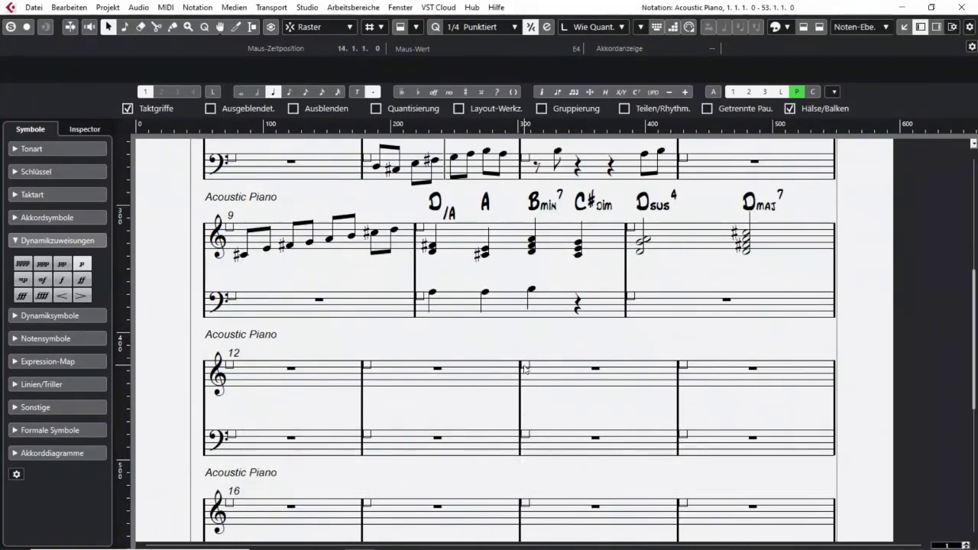
Move the Dsus4 and Dmaj7 chords from bar 11 to bar 12 of the treble staff using the bar handle.
left_click(630, 297)
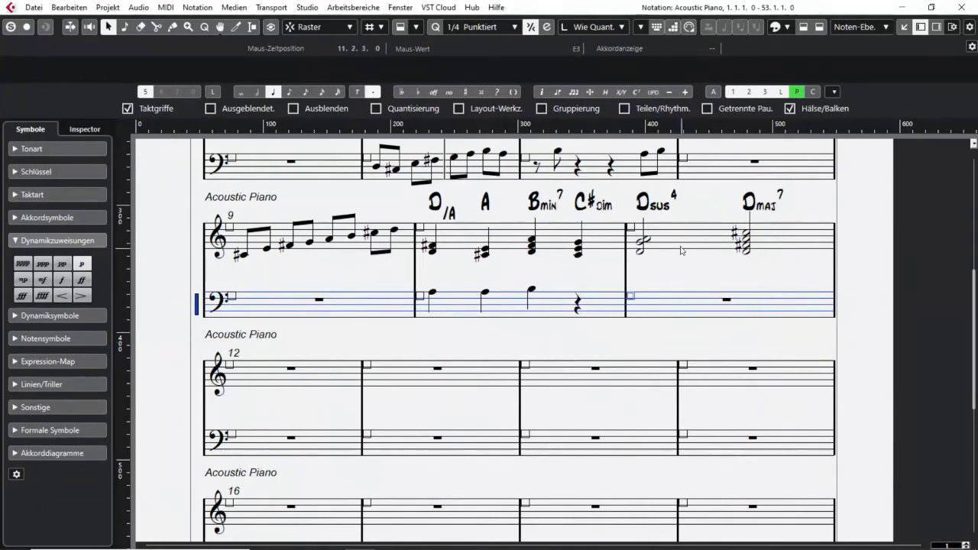
left_click(632, 228)
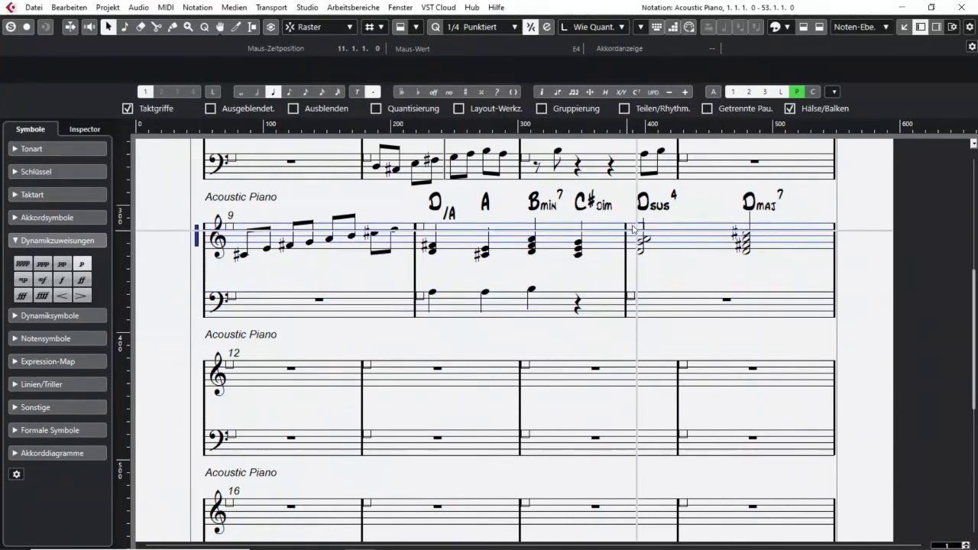
key("ctrl+Down")
key("ctrl+Down")
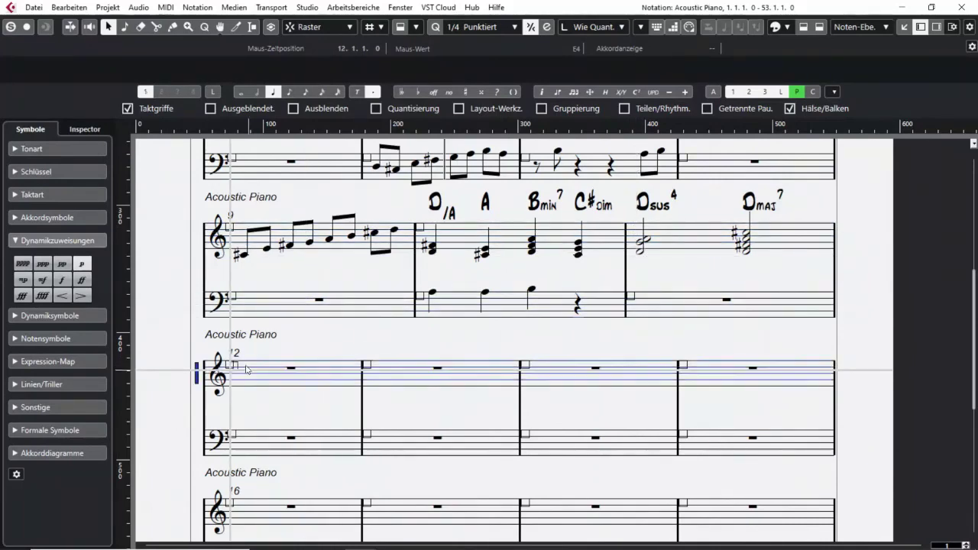
left_click_drag(223, 369, 227, 367)
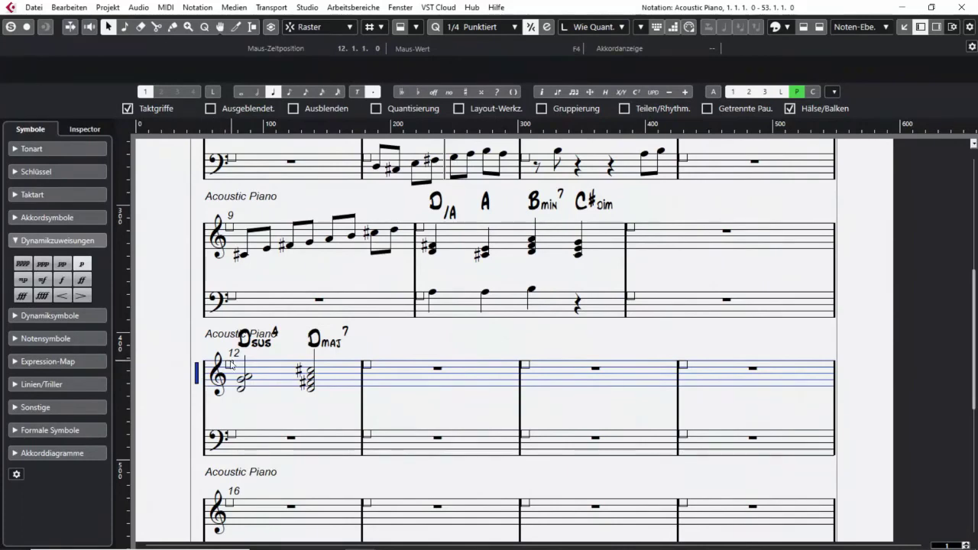
Move the bar 12 chords on to bar 14 with the bar handles and copy them back into bars 13 and 12.
left_click_drag(229, 365, 387, 370)
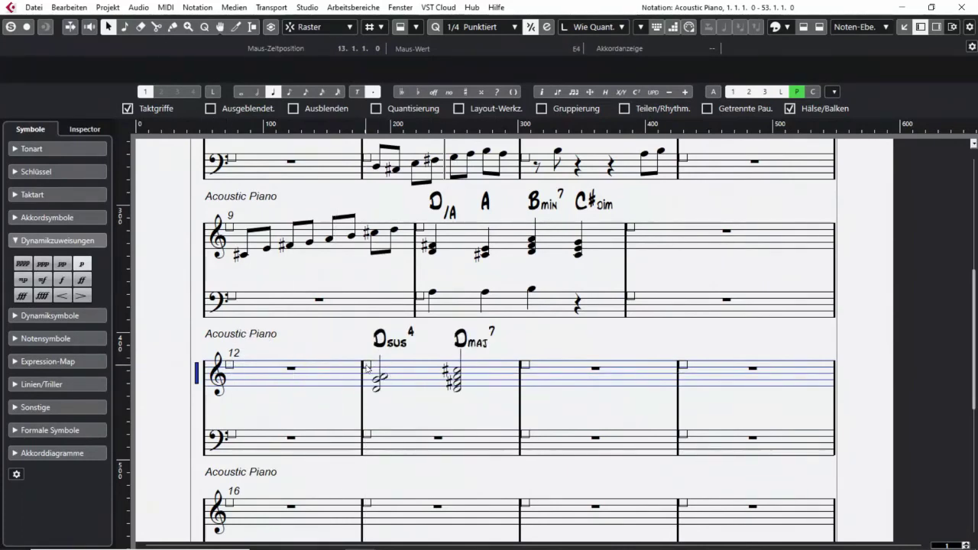
left_click_drag(367, 369, 526, 373)
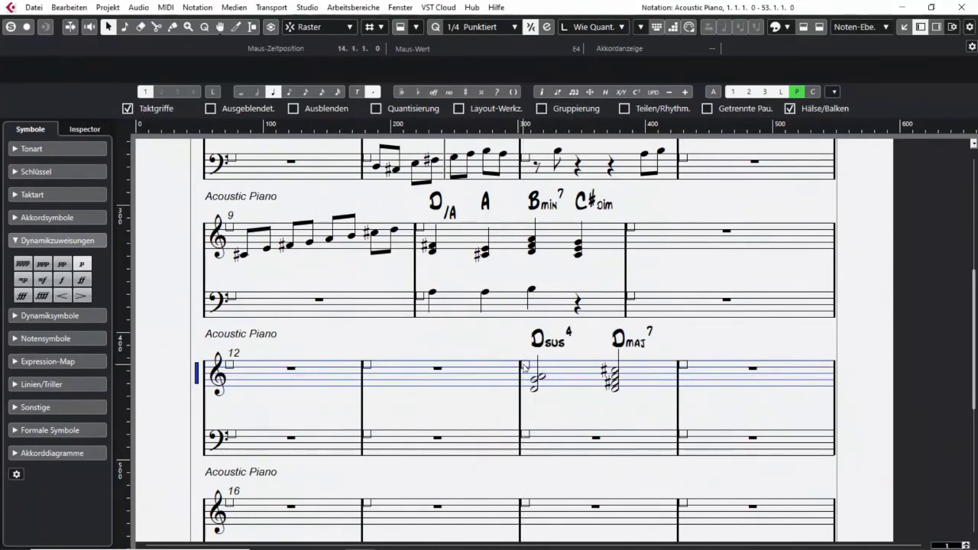
left_click_drag(525, 369, 370, 373)
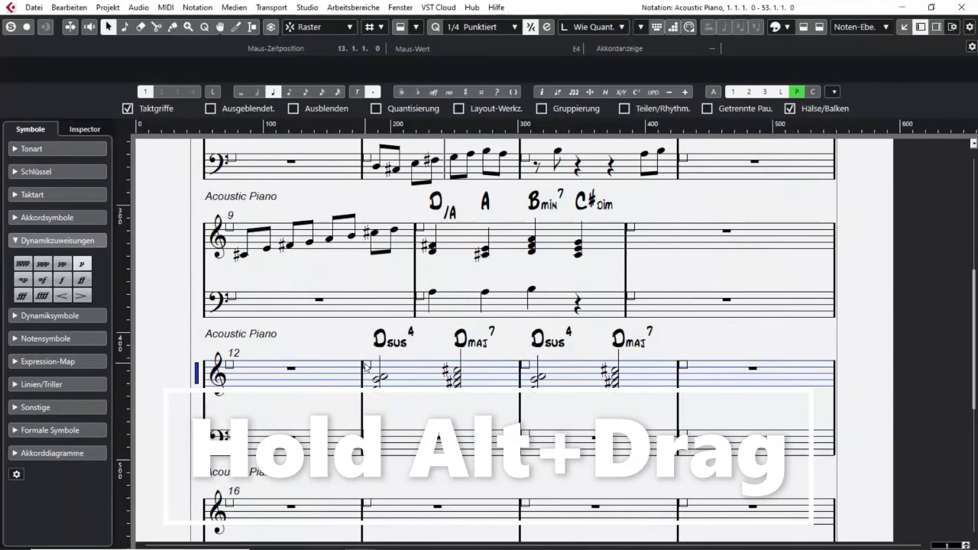
left_click_drag(366, 368, 257, 390)
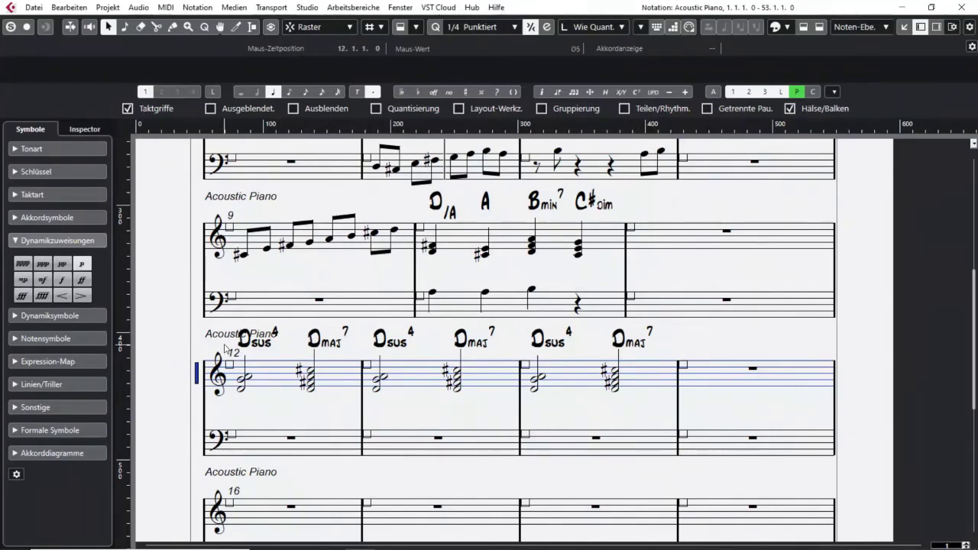
Undo all the bar copies and moves so the two chords are back in bar 11.
key("ctrl+z")
key("ctrl+z")
key("ctrl+z")
key("ctrl+z")
key("ctrl+z")
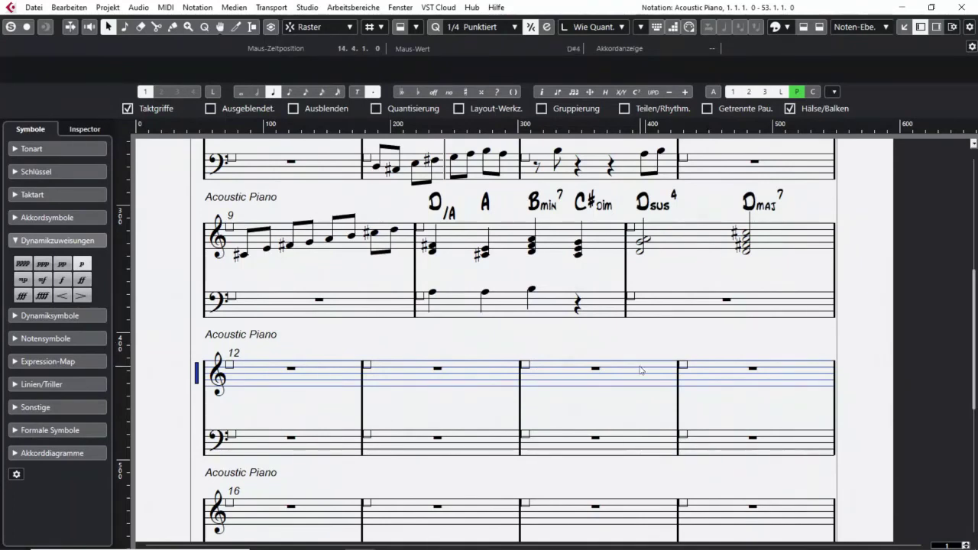
Collapse the Dynamikzuweisungen section and switch from the symbols to the Inspector.
scroll(706, 354, "up", 3)
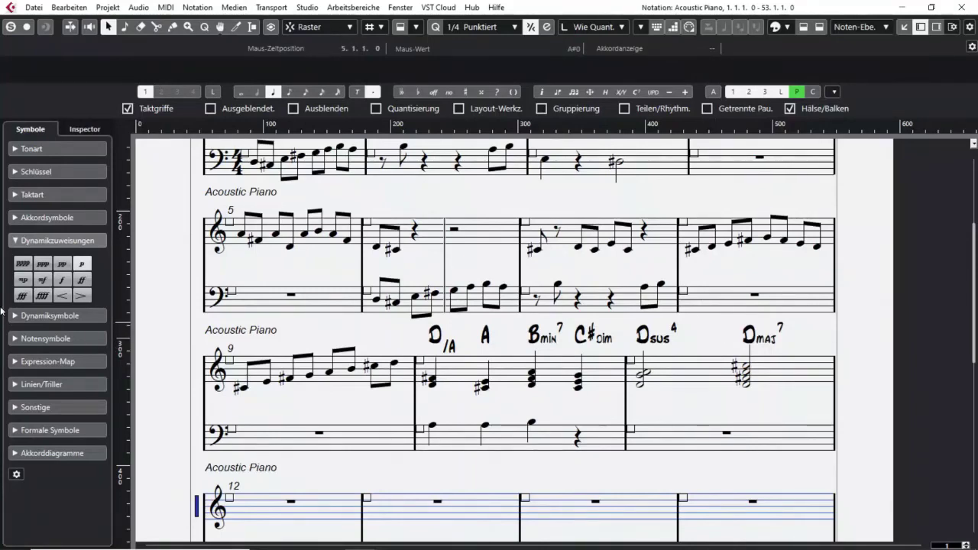
left_click(17, 243)
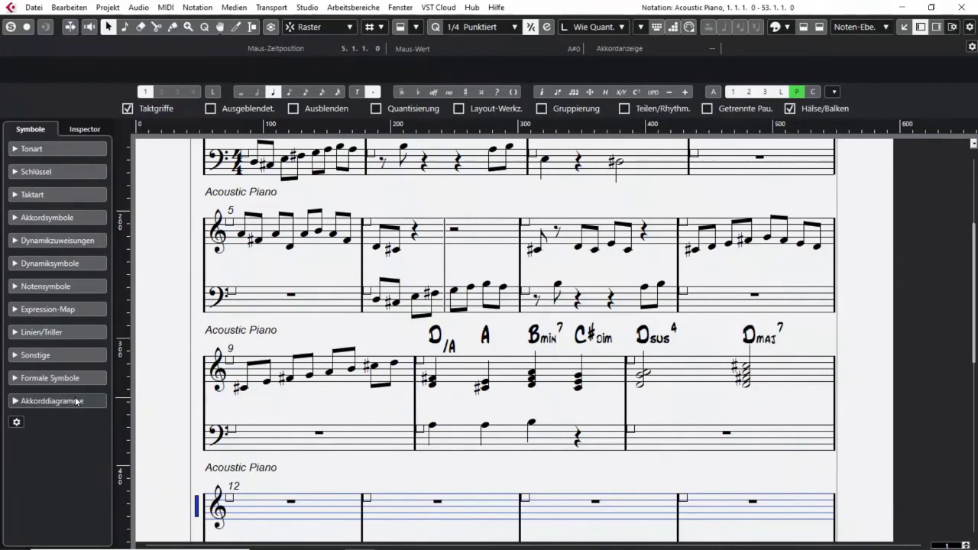
left_click(83, 131)
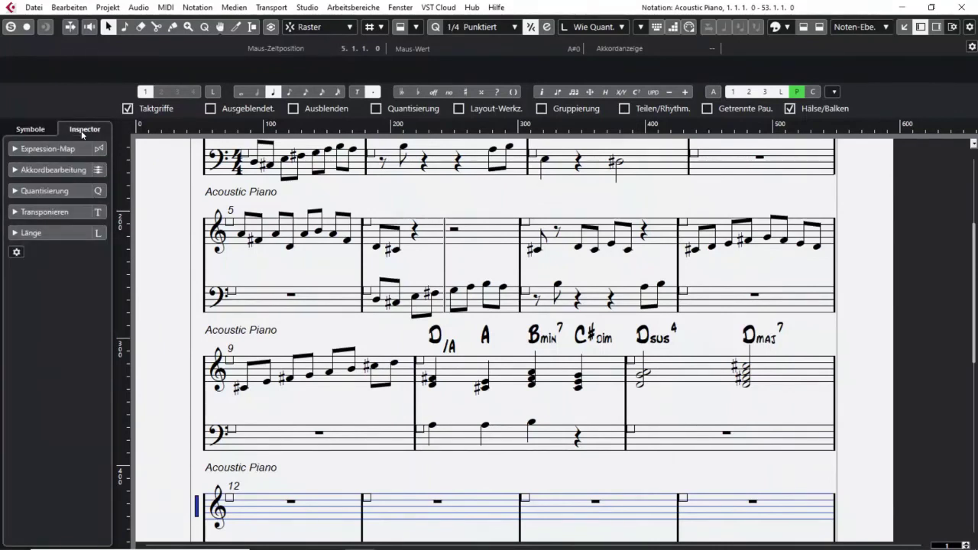
Show the staff settings under Eigenschaften, close them again and hide the Linke Zone.
left_click(936, 26)
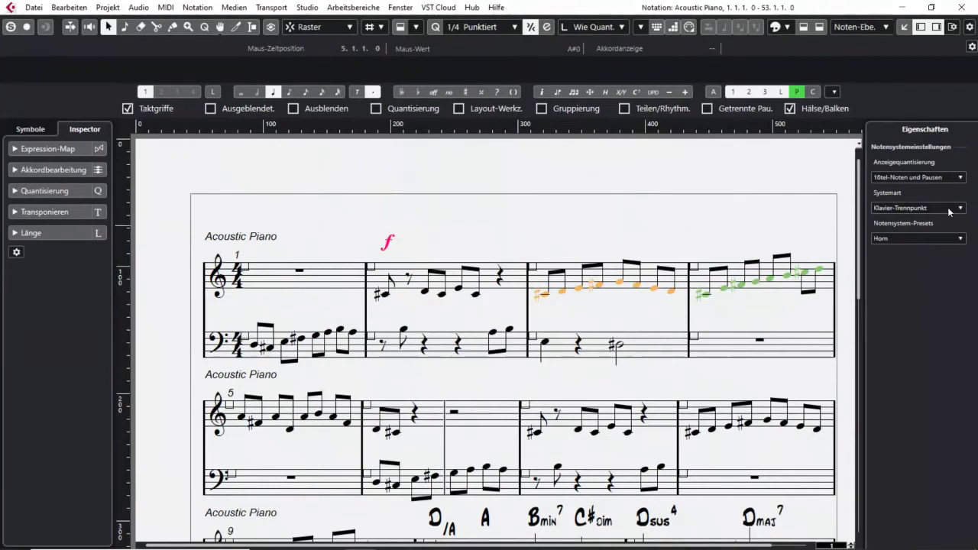
left_click(936, 27)
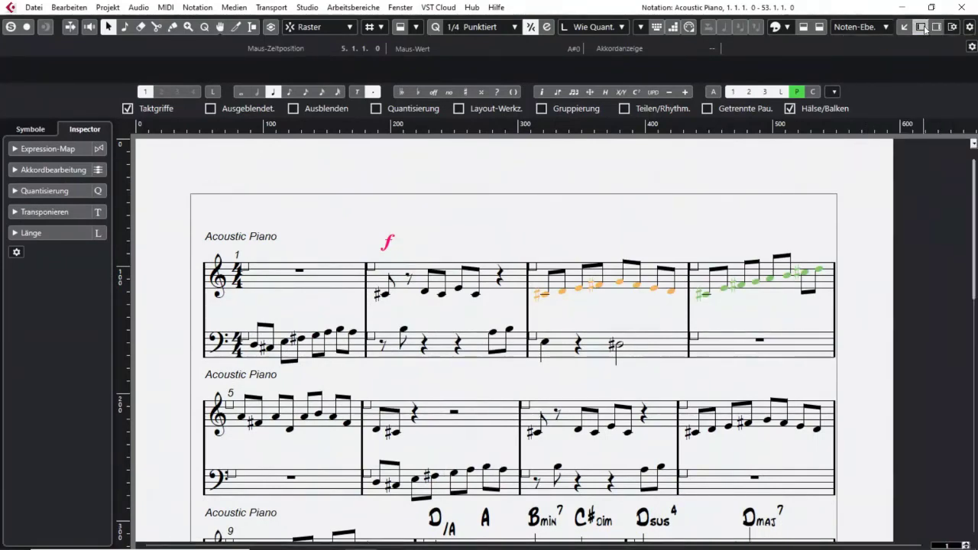
left_click(920, 27)
Turn off Statusanzeige and Infozeile in the window layout and show the Linke Zone with the symbols.
left_click(951, 27)
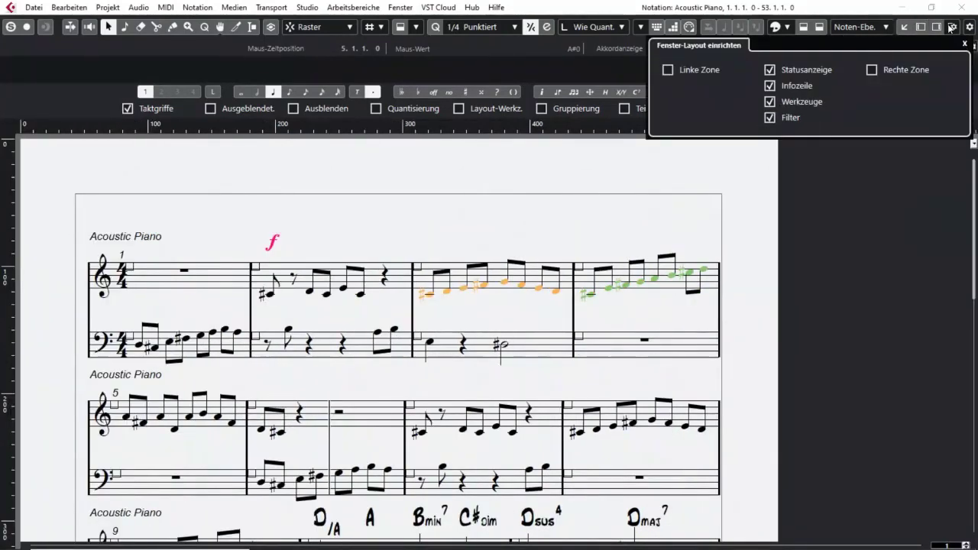
left_click(787, 70)
left_click(787, 86)
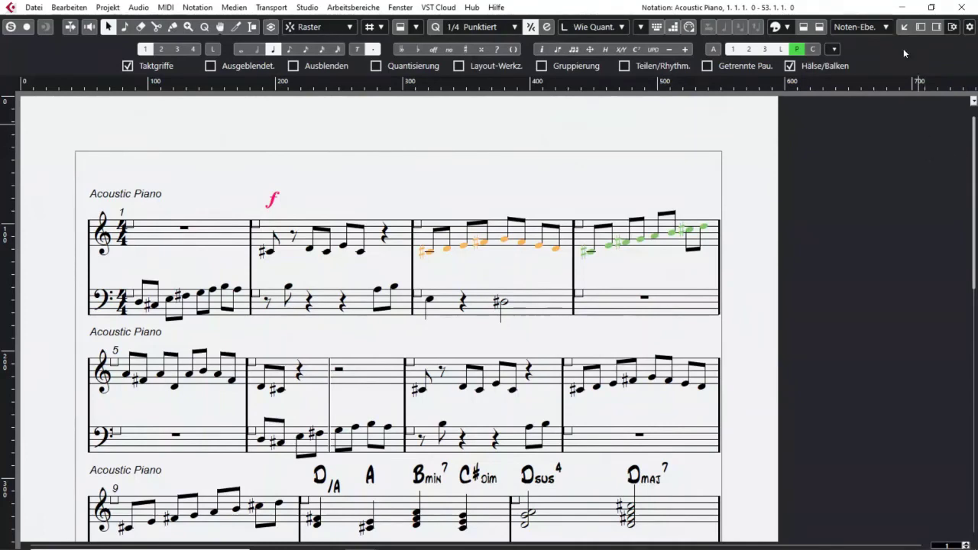
left_click(921, 27)
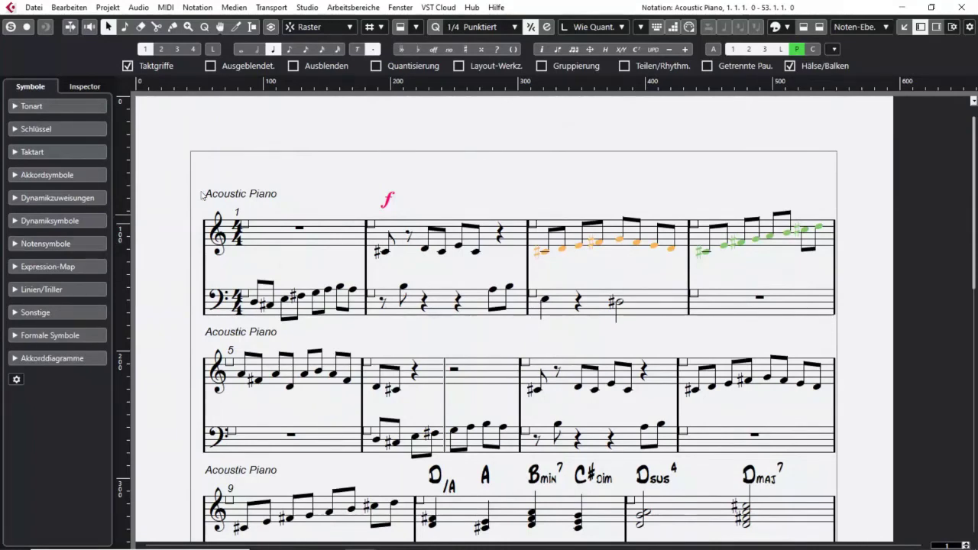
Show the Eigenschaften of the f dynamic above bar 2, set its size to 60 and move it slightly up.
left_click(937, 27)
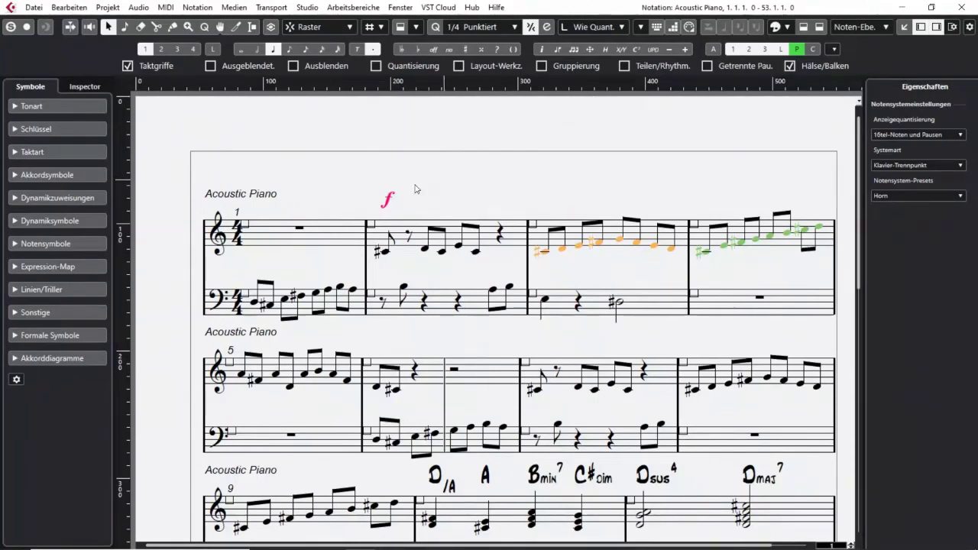
left_click(388, 201)
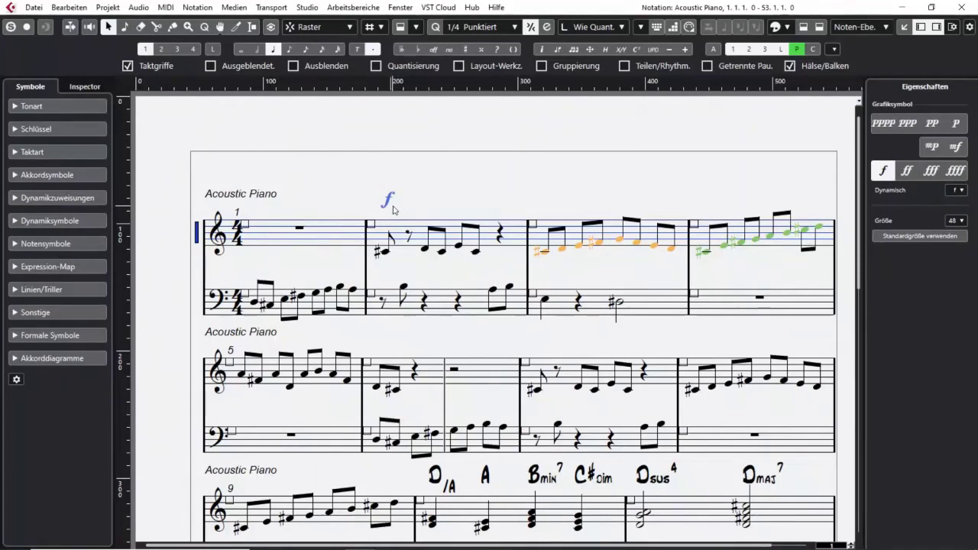
left_click(959, 221)
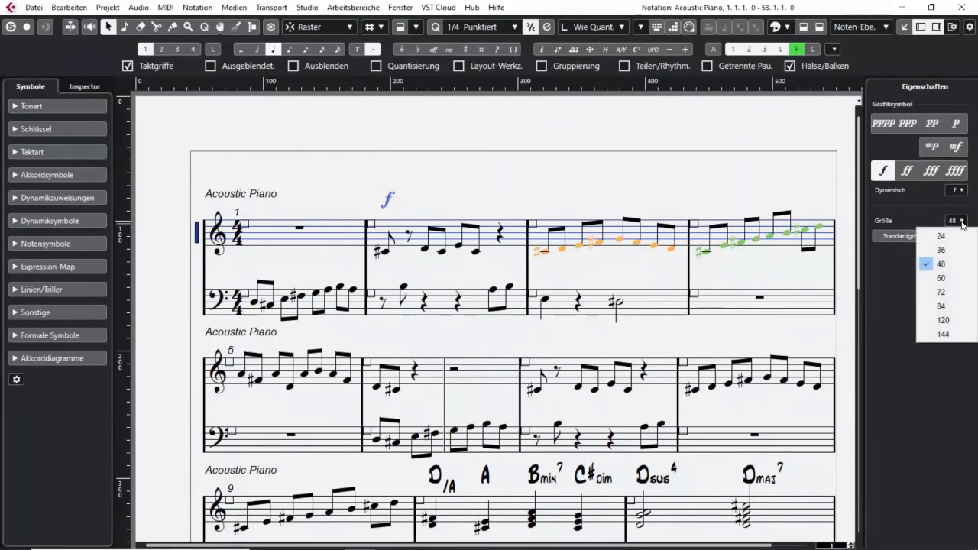
left_click(961, 278)
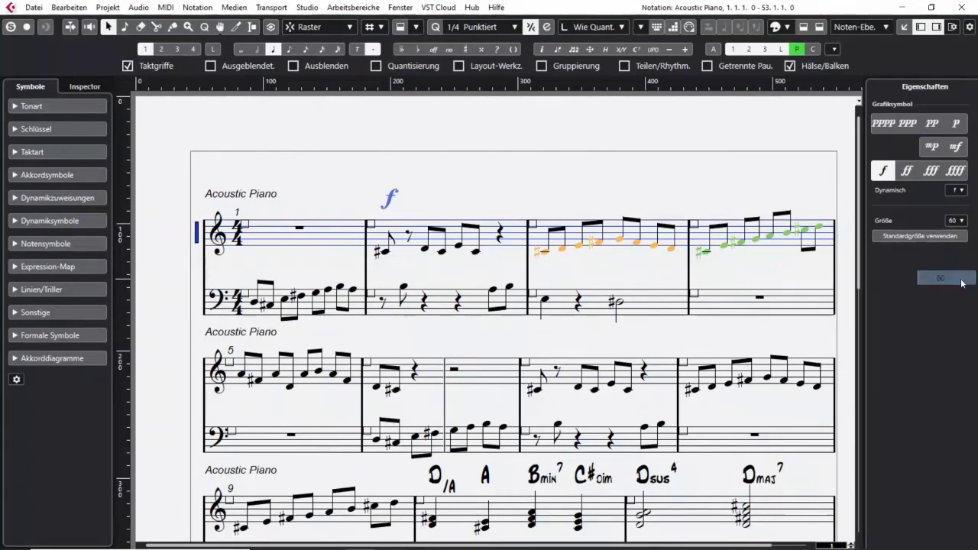
left_click_drag(390, 203, 390, 197)
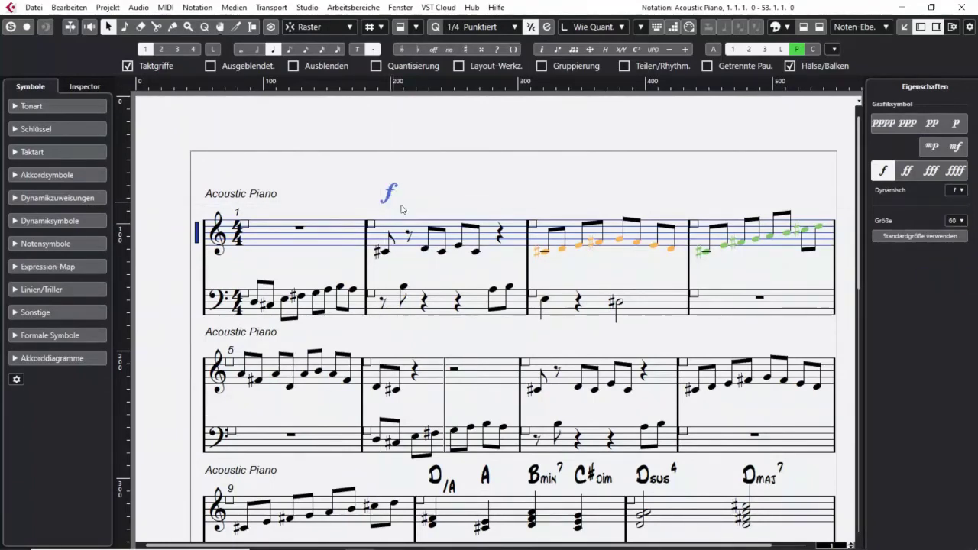
Try size 24 for the f dynamic above bar 2, and set its size to 48.
left_click(965, 222)
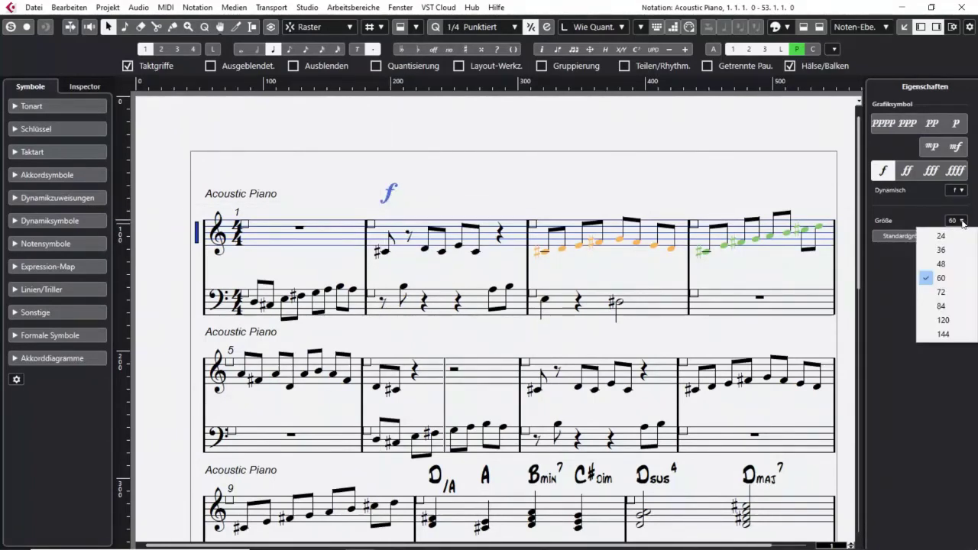
left_click(952, 231)
left_click(964, 223)
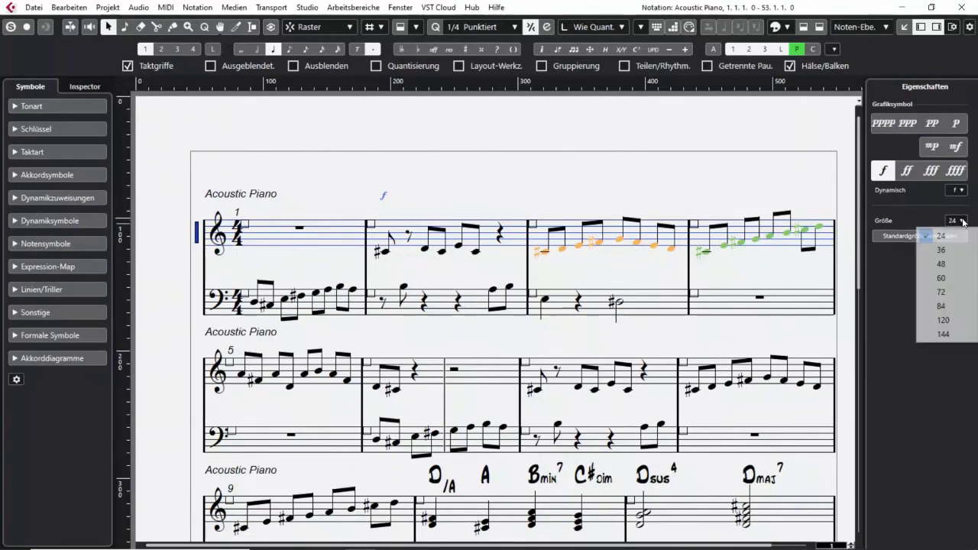
left_click(956, 267)
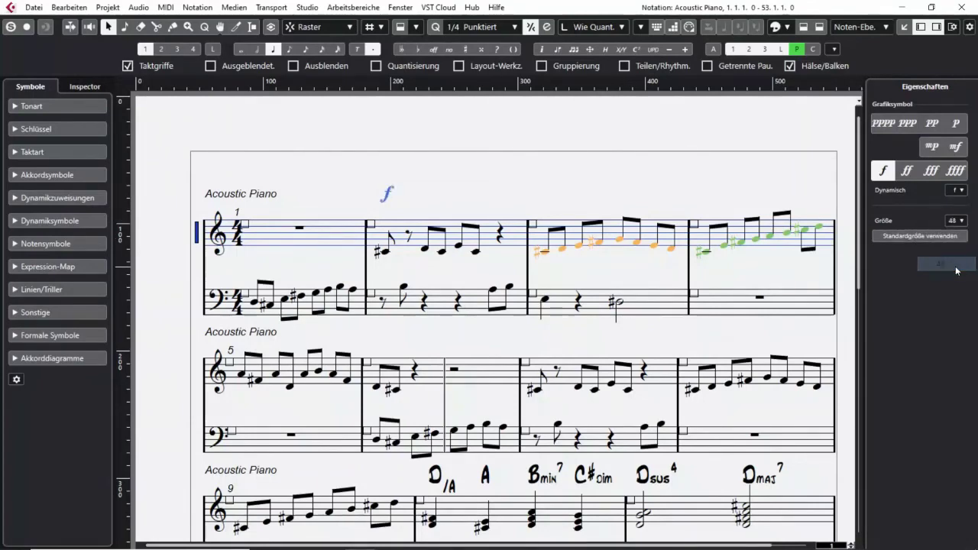
Switch the dynamic above bar 2 to fff, replace it with pp and deselect it.
left_click(932, 170)
left_click(932, 123)
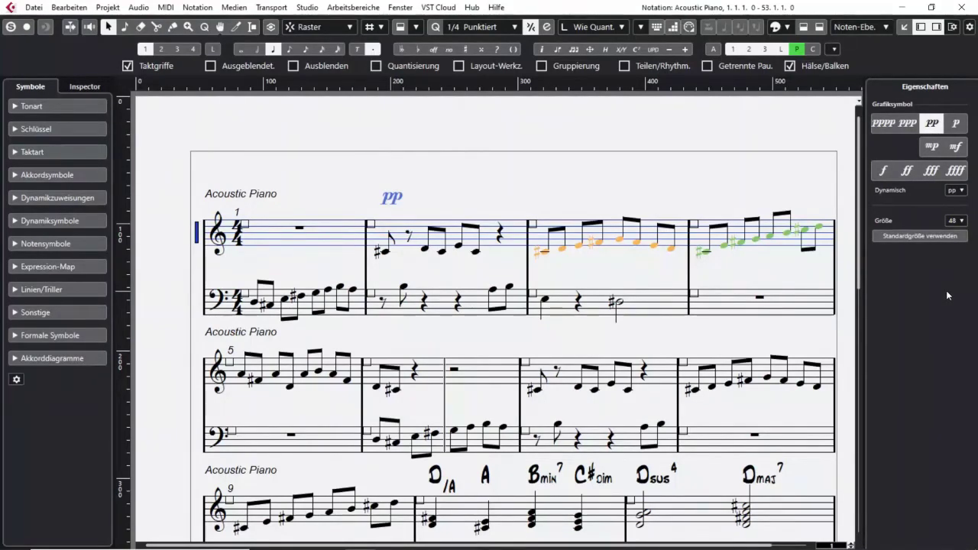
left_click(602, 157)
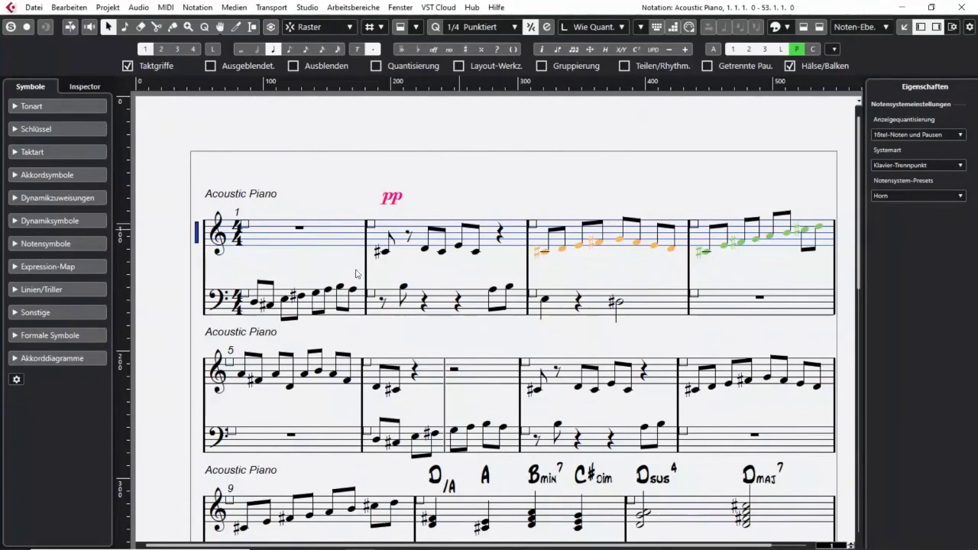
Examine the Eigenschaften for the first treble clef, the first note of bar 8 and the Dsus4 chord symbol.
left_click(221, 243)
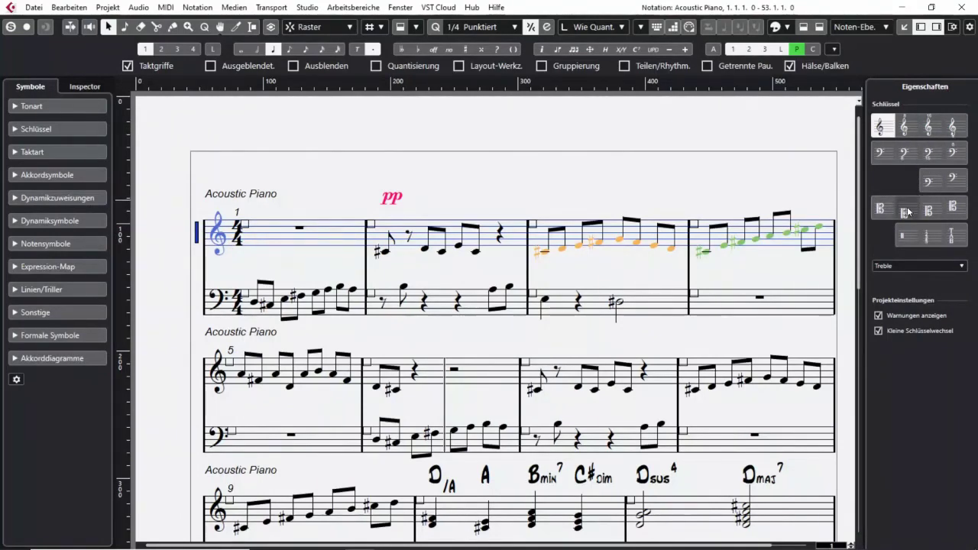
left_click(693, 390)
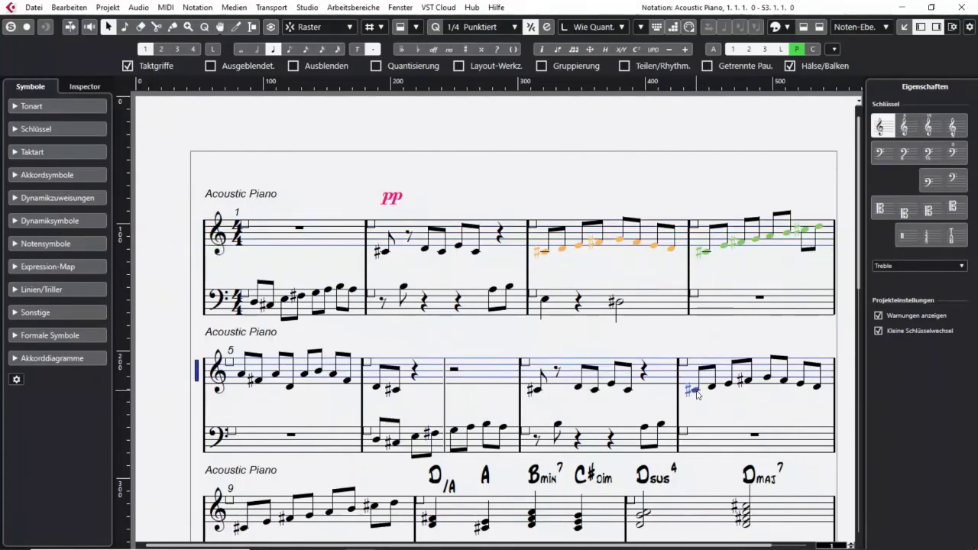
left_click(657, 478)
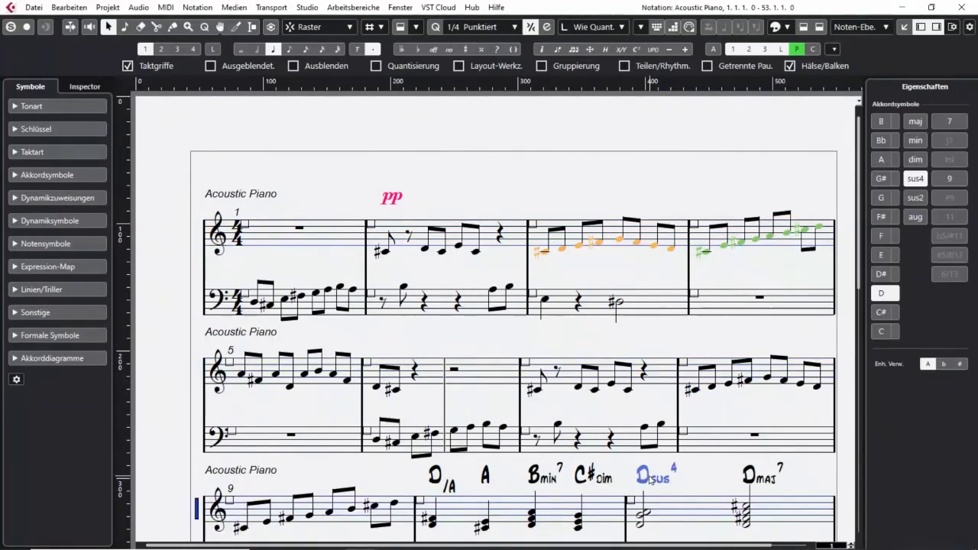